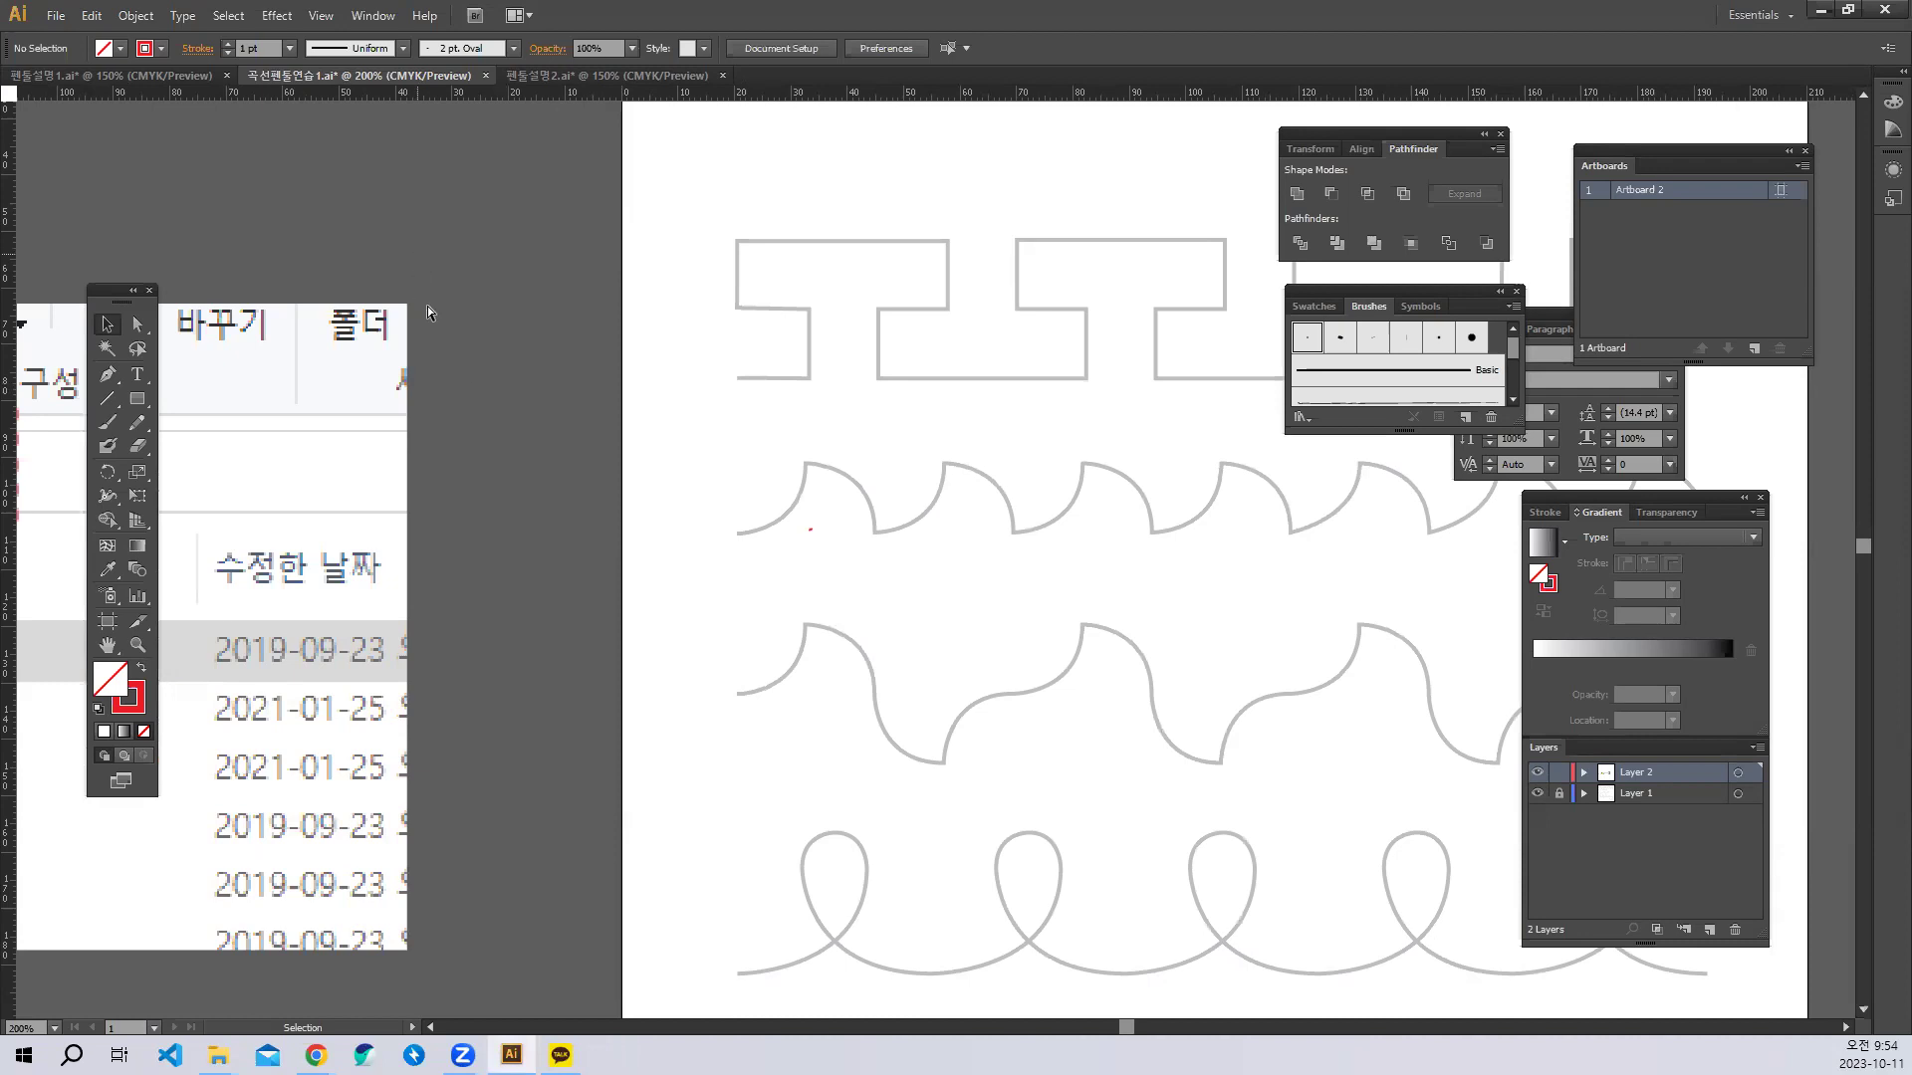
Deselect the placed screenshot image and set the drawing colours to no fill with a red stroke.
left_click_drag(919, 566, 669, 318)
left_click_drag(406, 315, 504, 318)
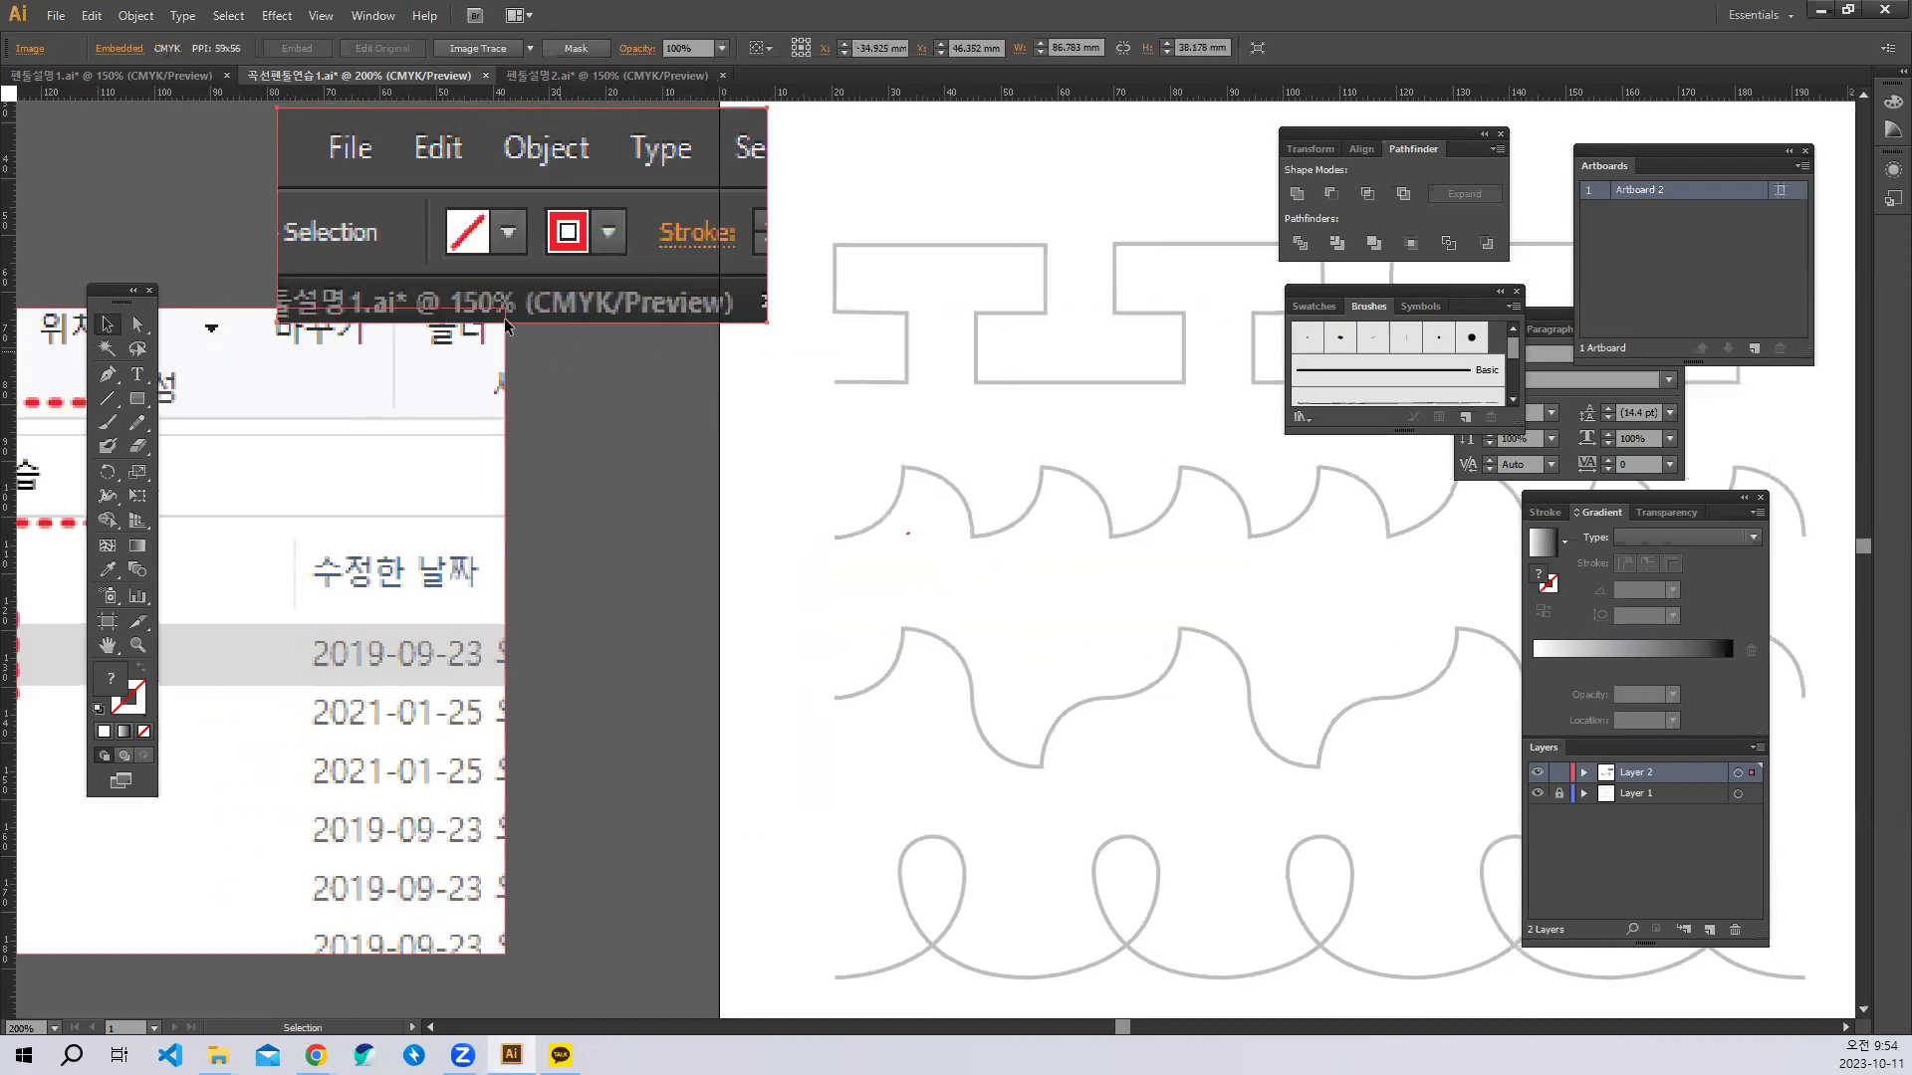
left_click(129, 182)
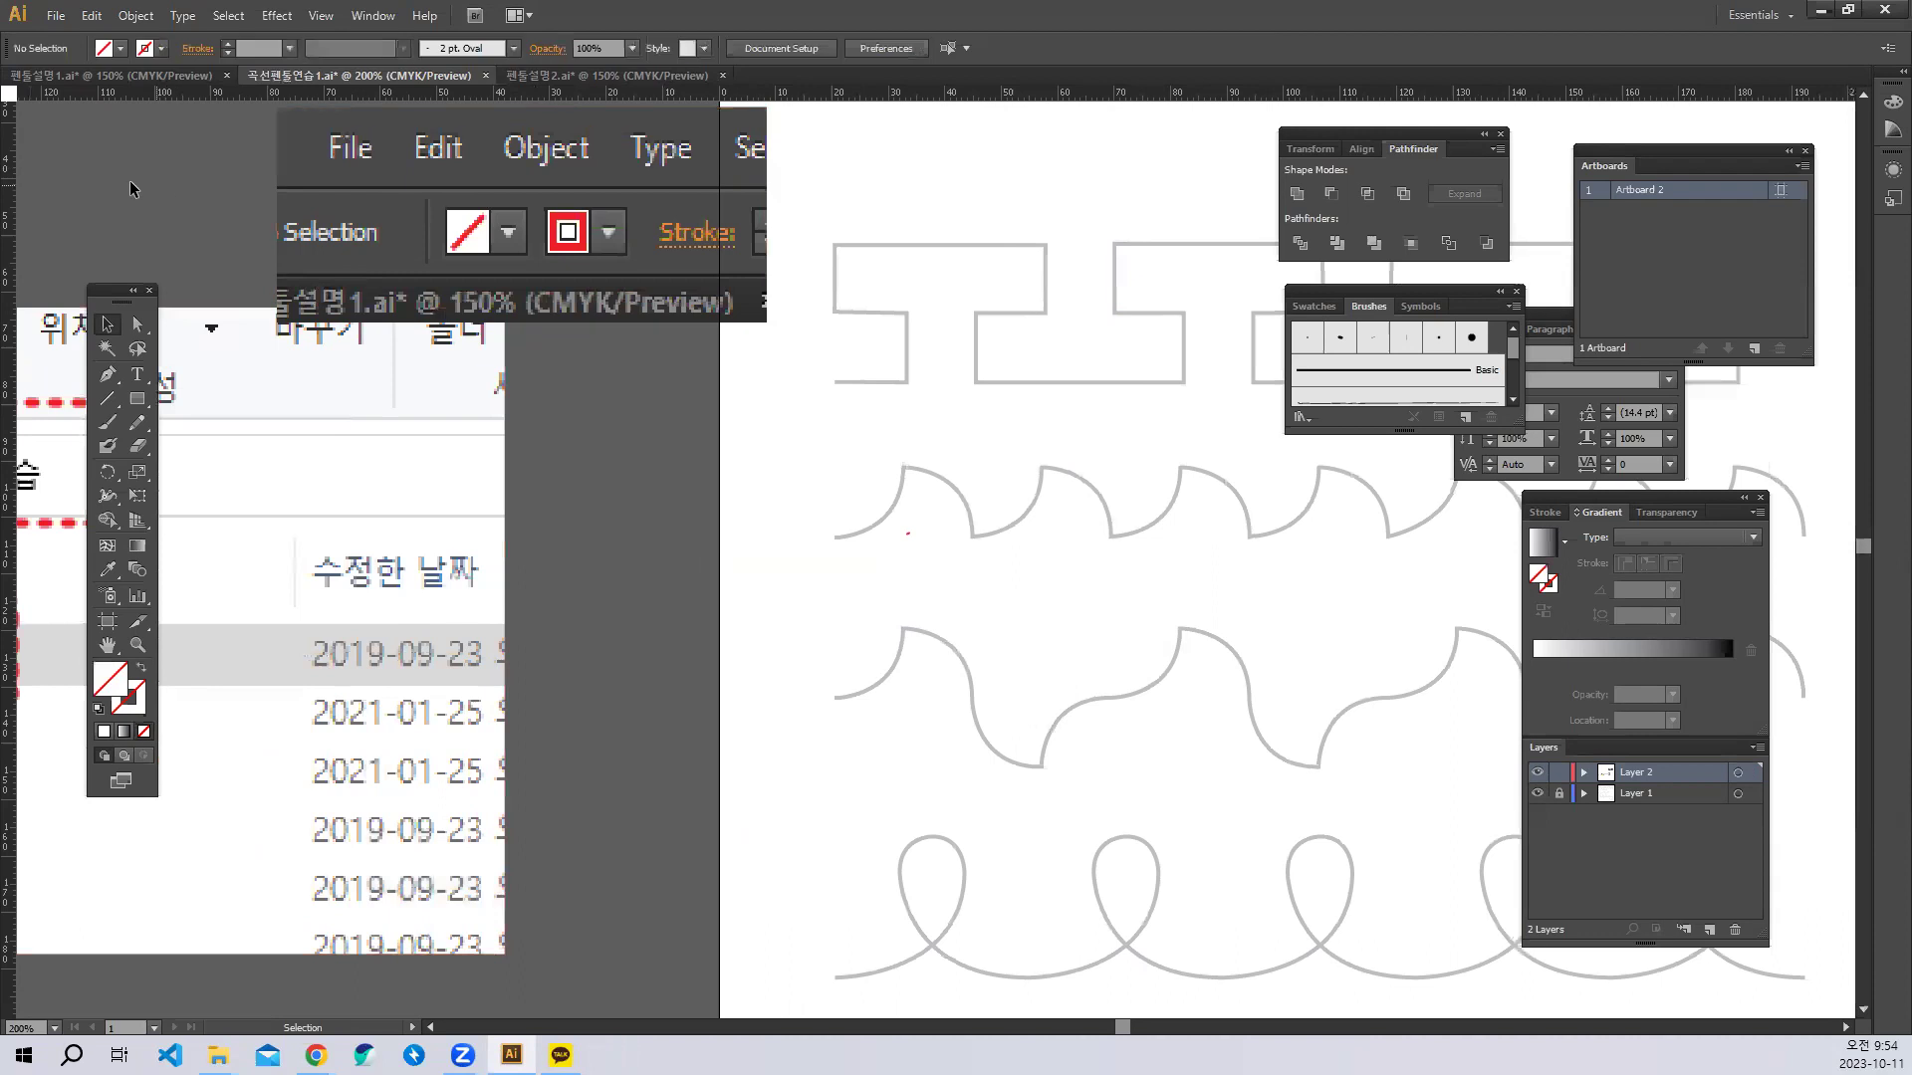
left_click(112, 52)
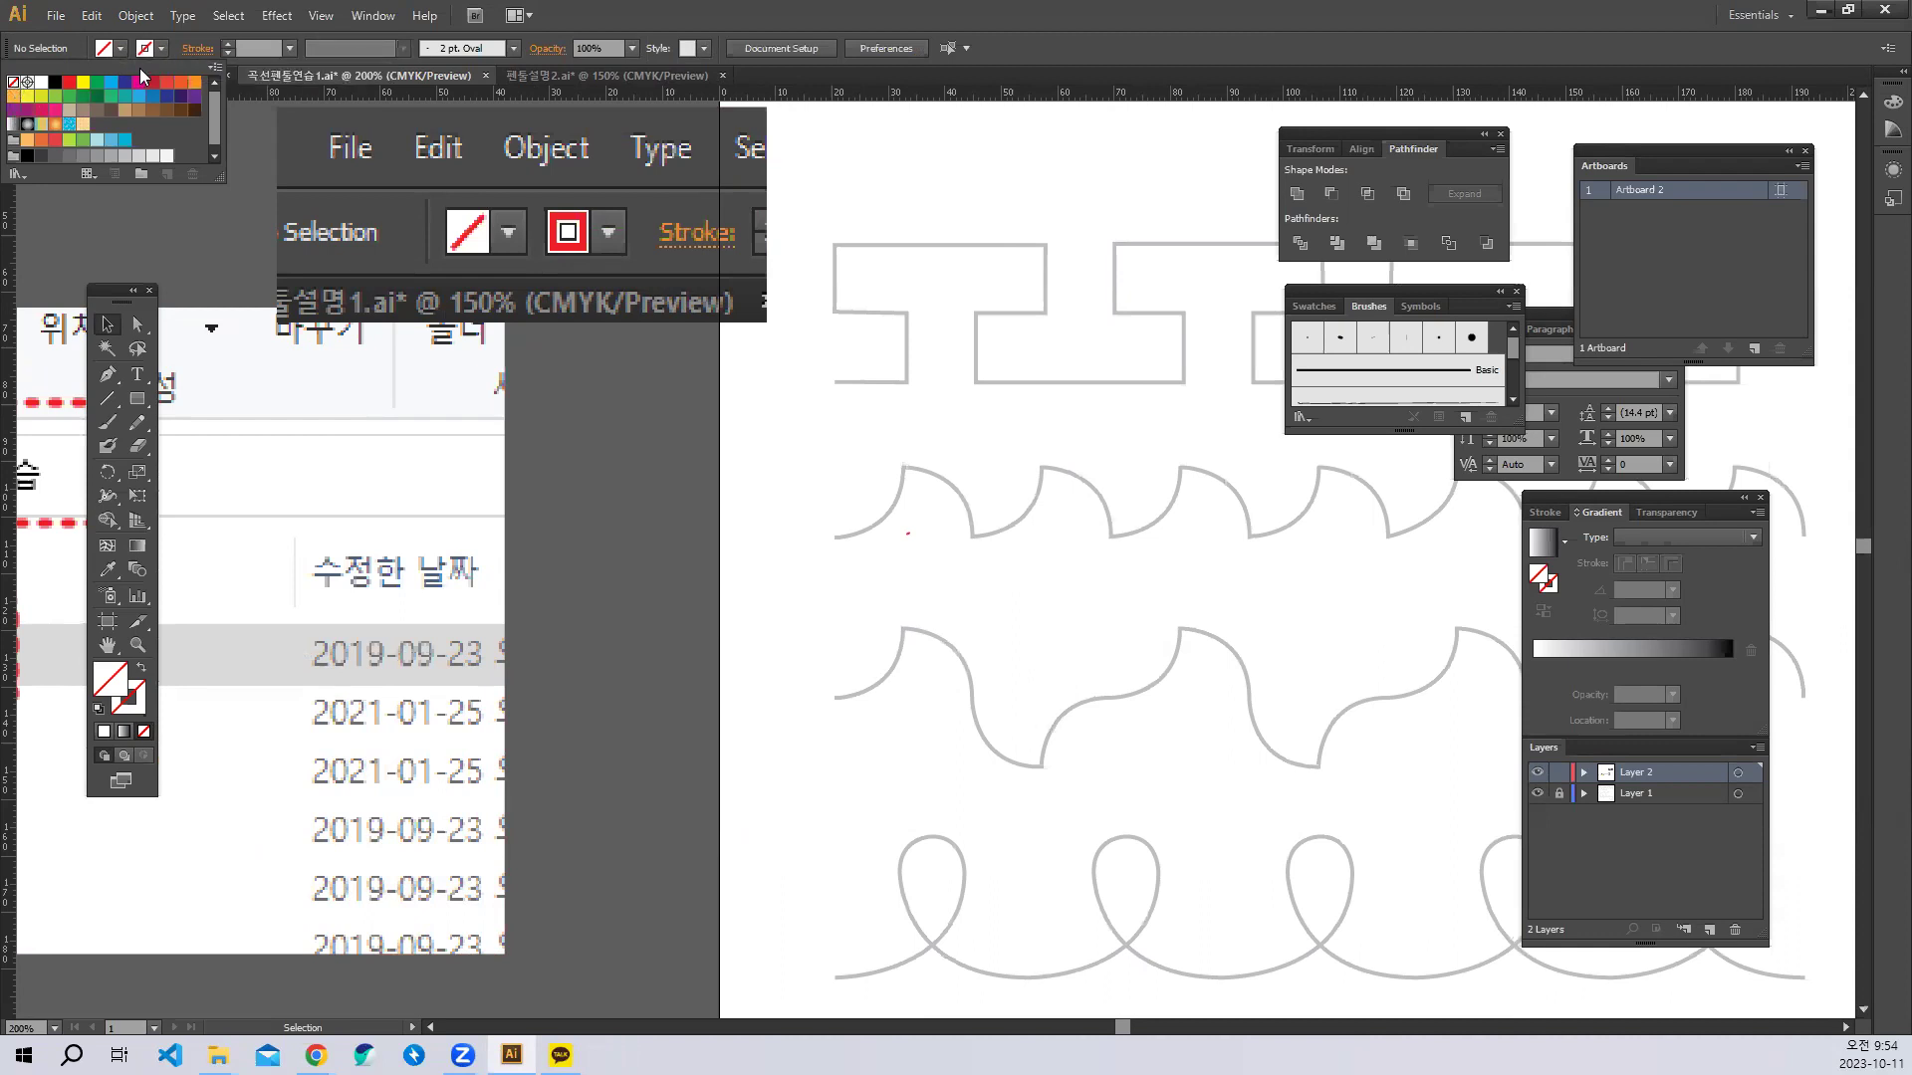
left_click(163, 46)
left_click(67, 91)
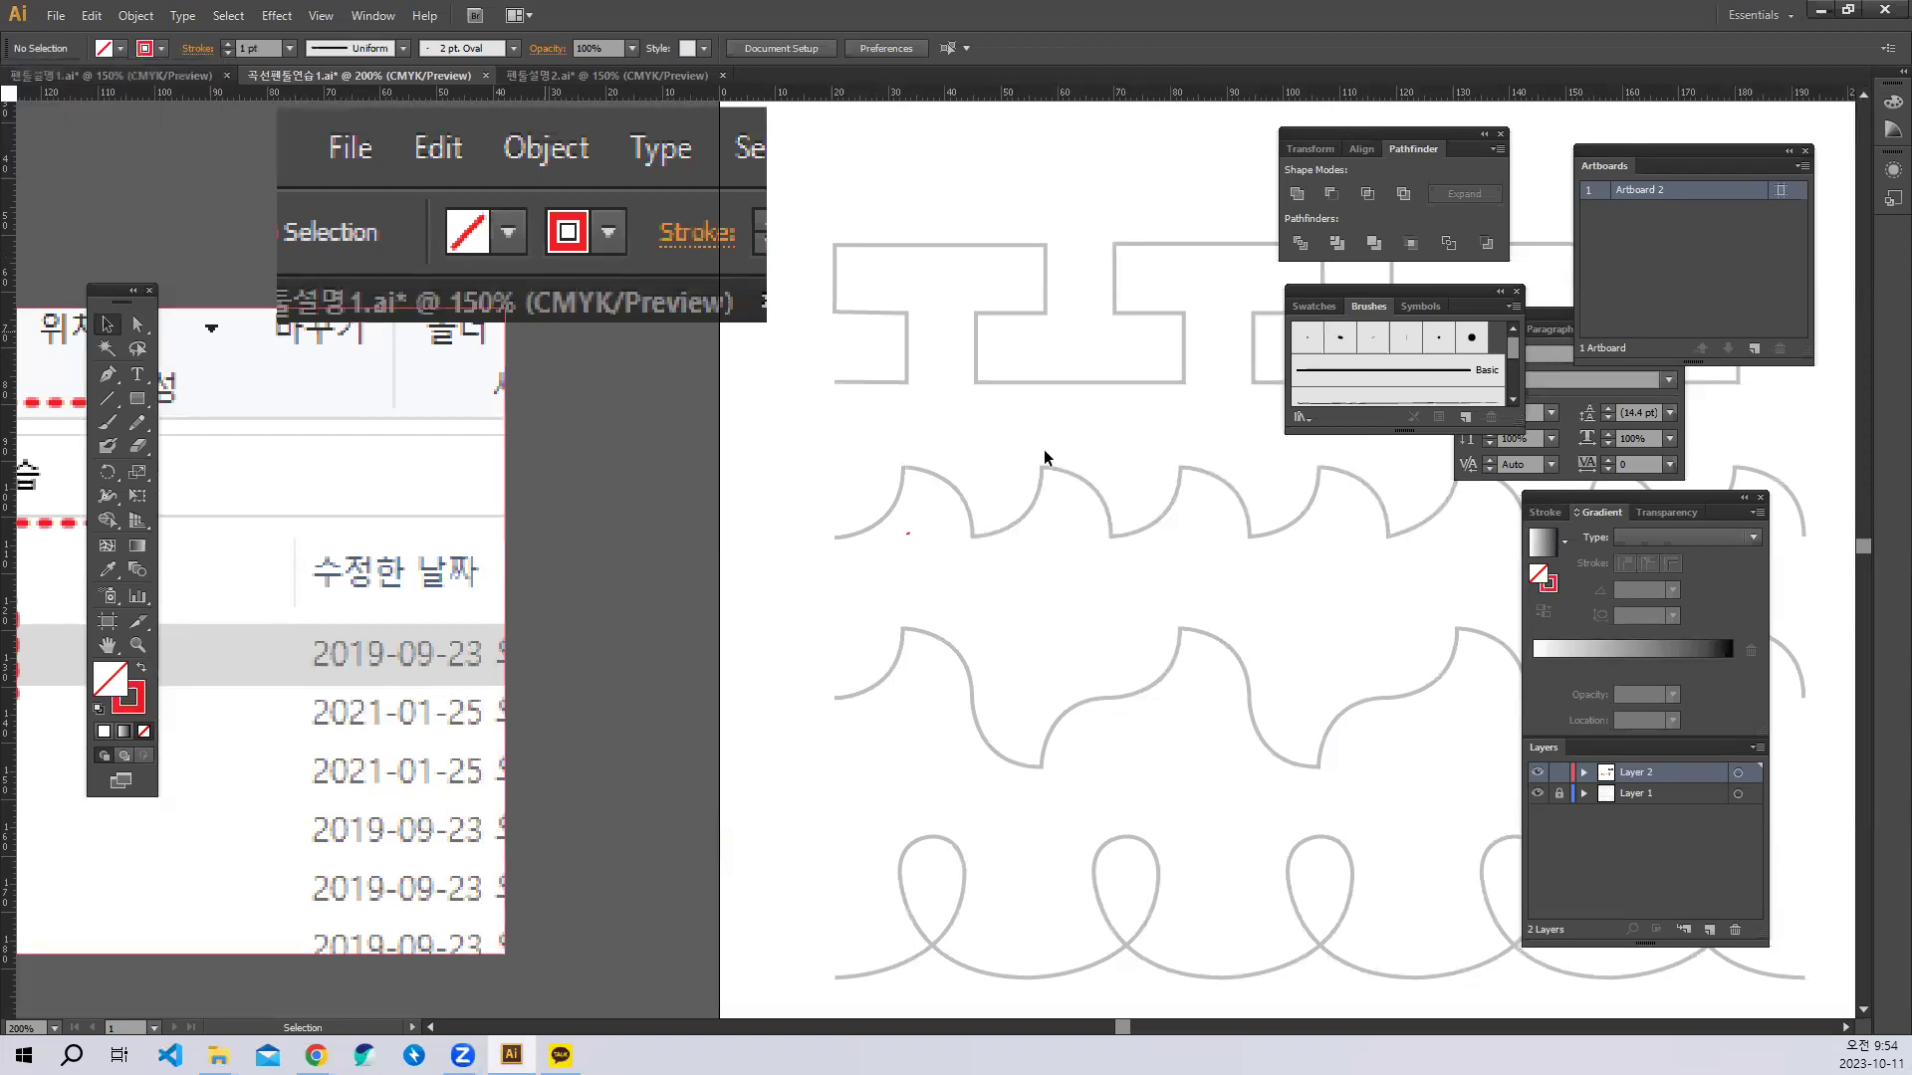
With the Pen tool, start tracing the grey stepped line from its lower-left end through the top edge of the first upper block.
scroll(747, 458, "right", 3)
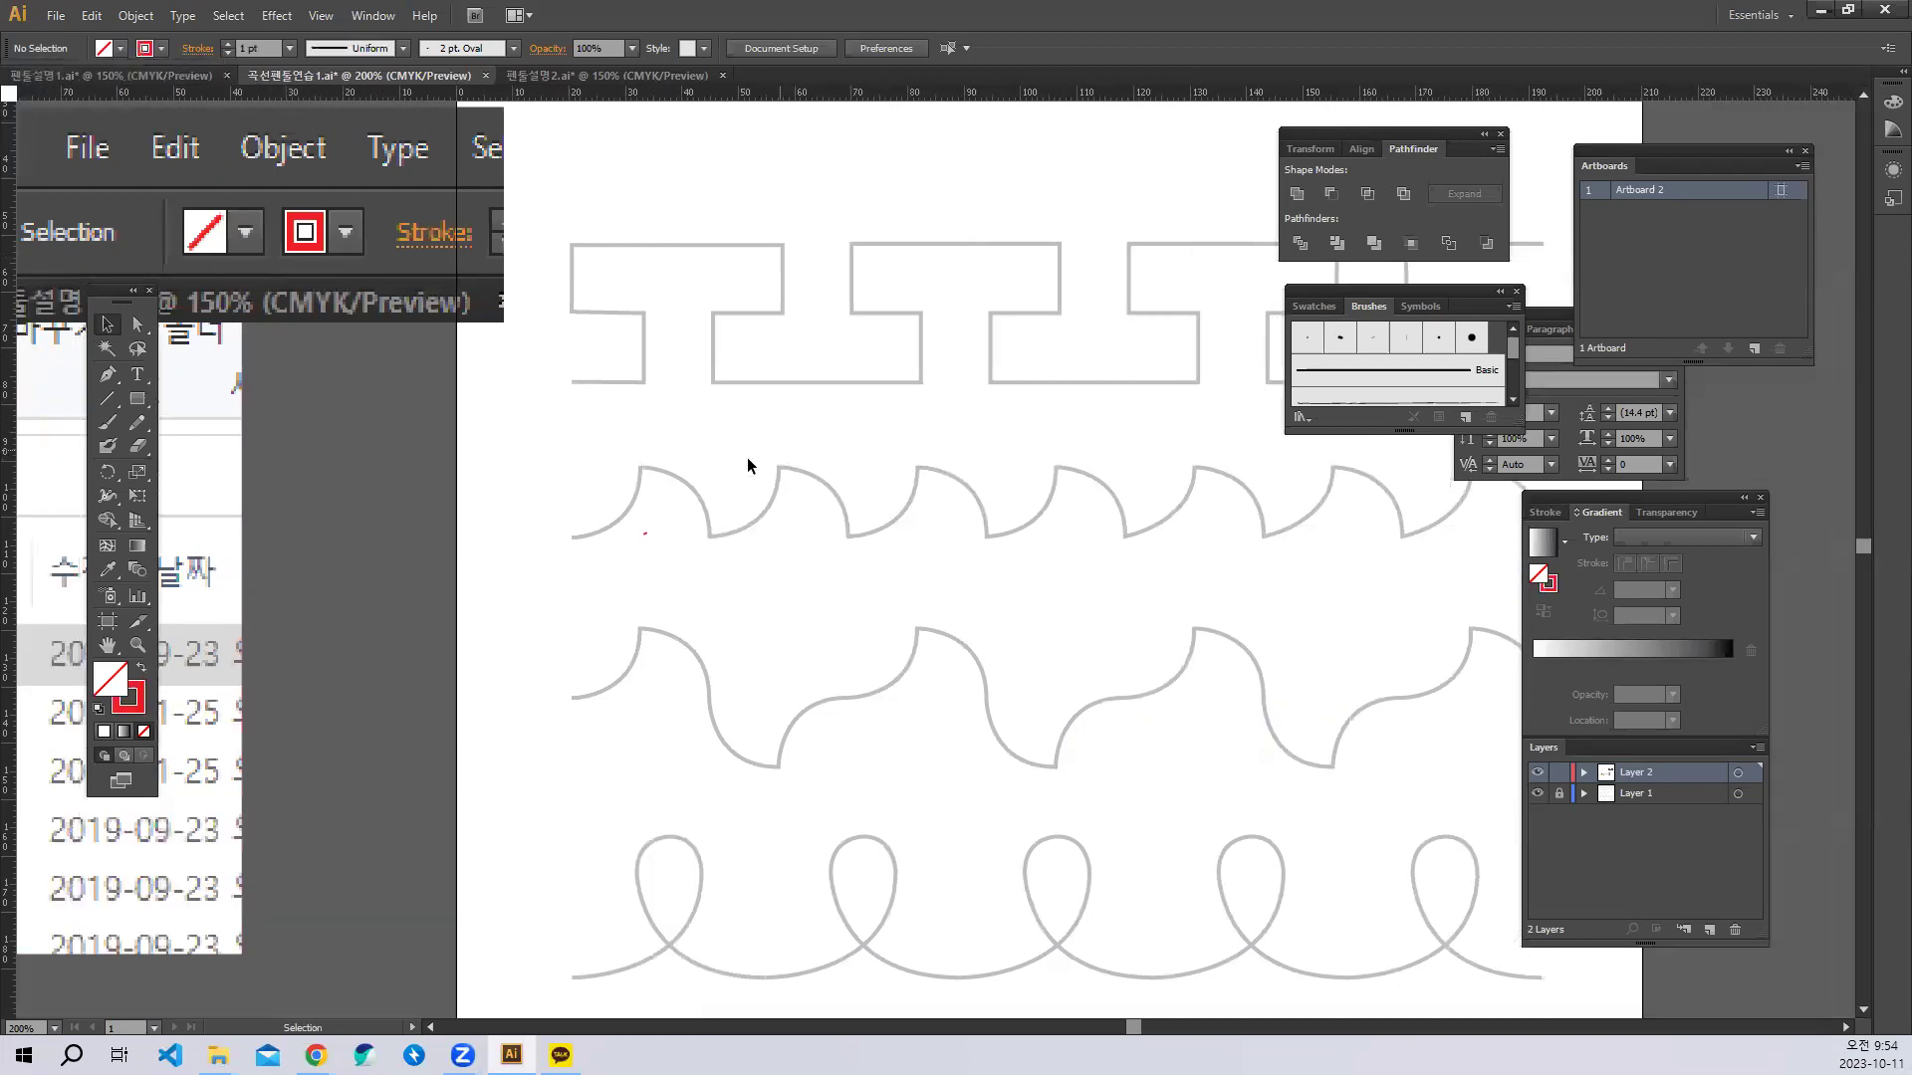
left_click(101, 380)
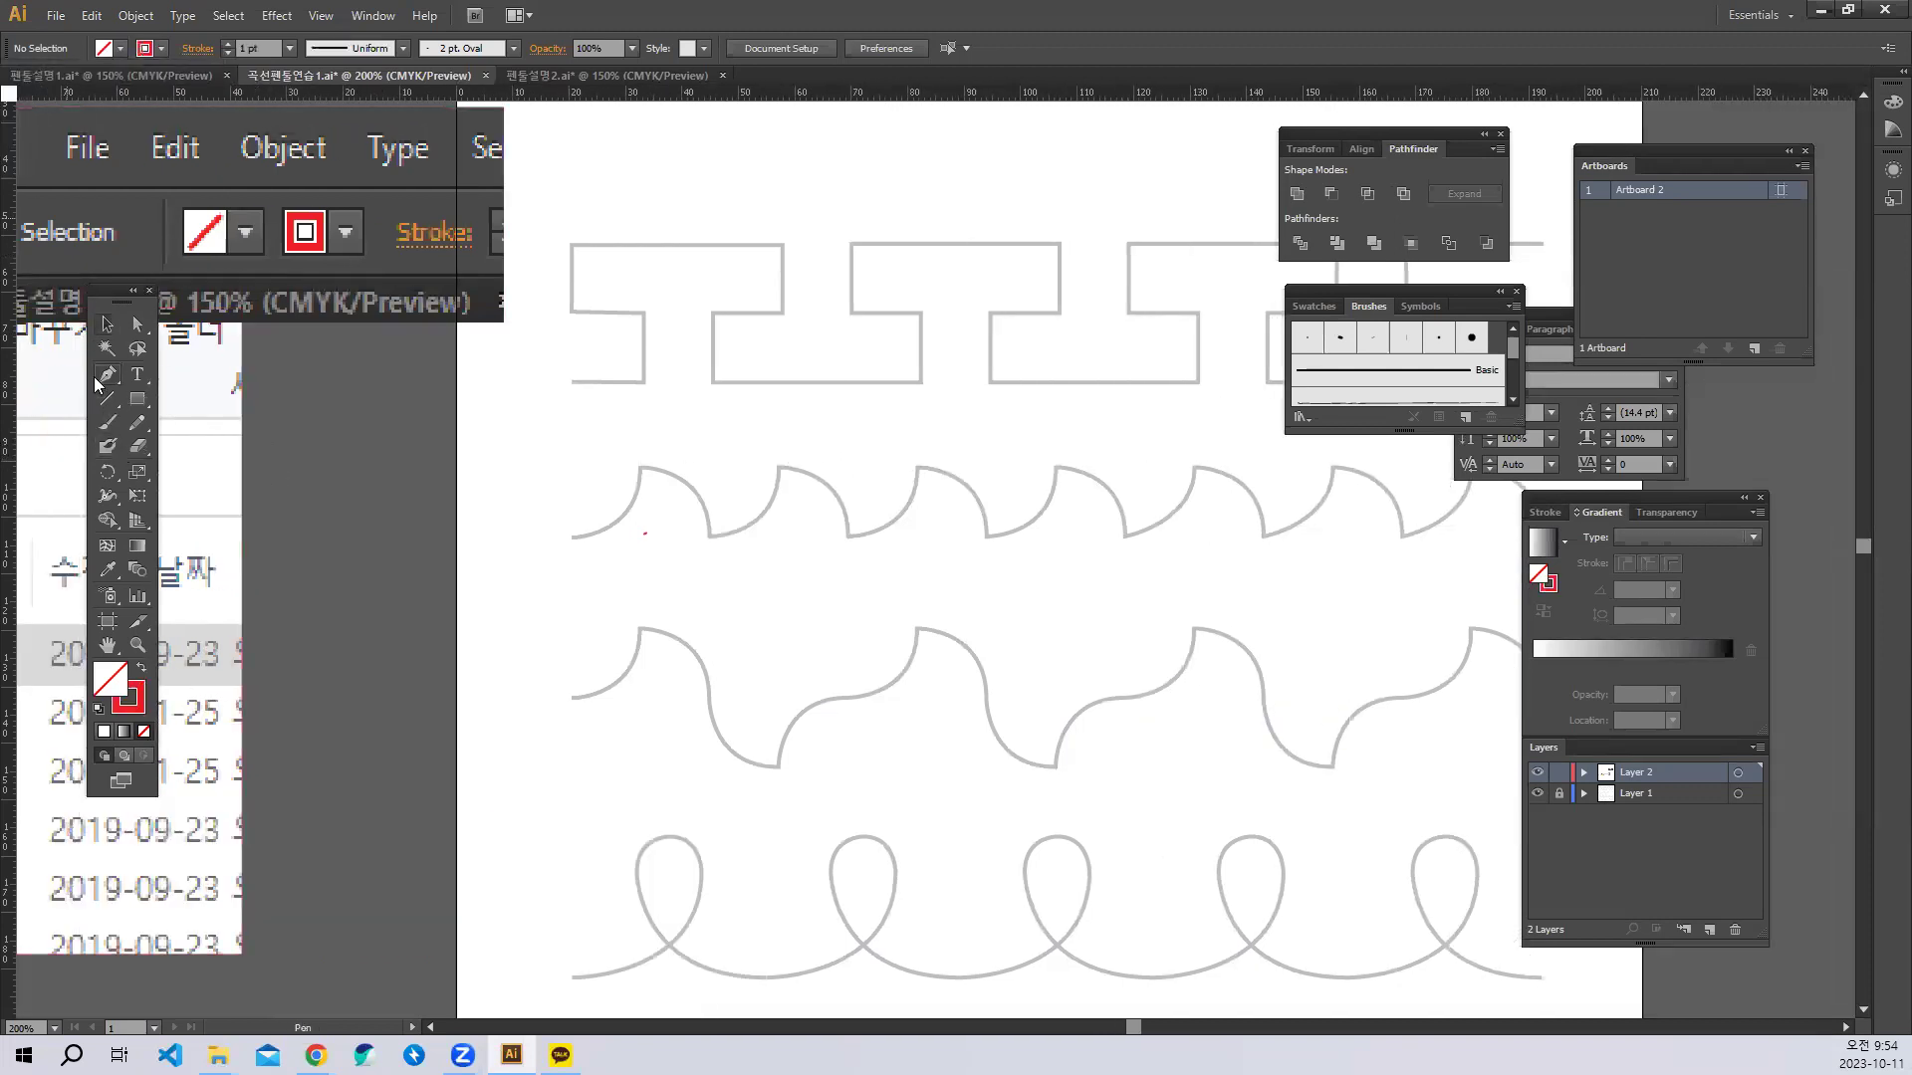
left_click(573, 382)
left_click(643, 382)
left_click(645, 312)
left_click(572, 313)
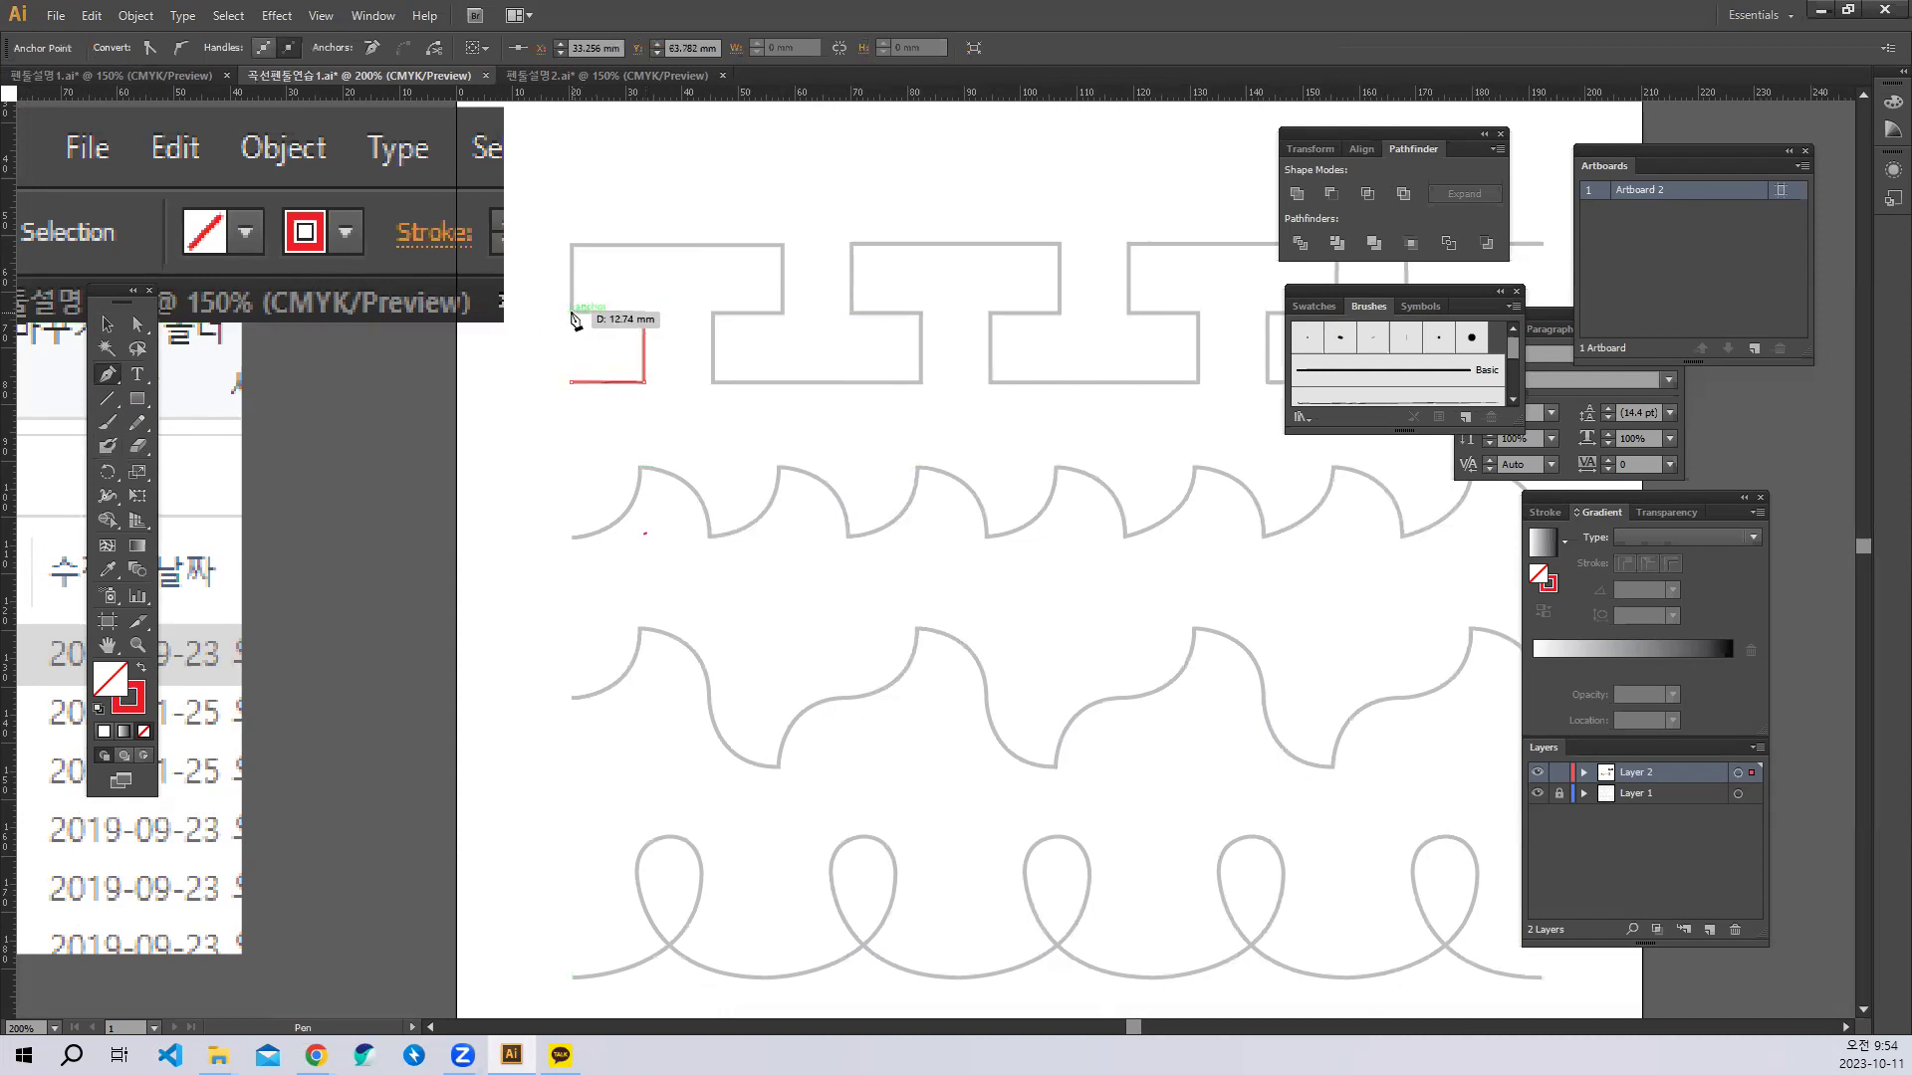
left_click(572, 244)
left_click(783, 244)
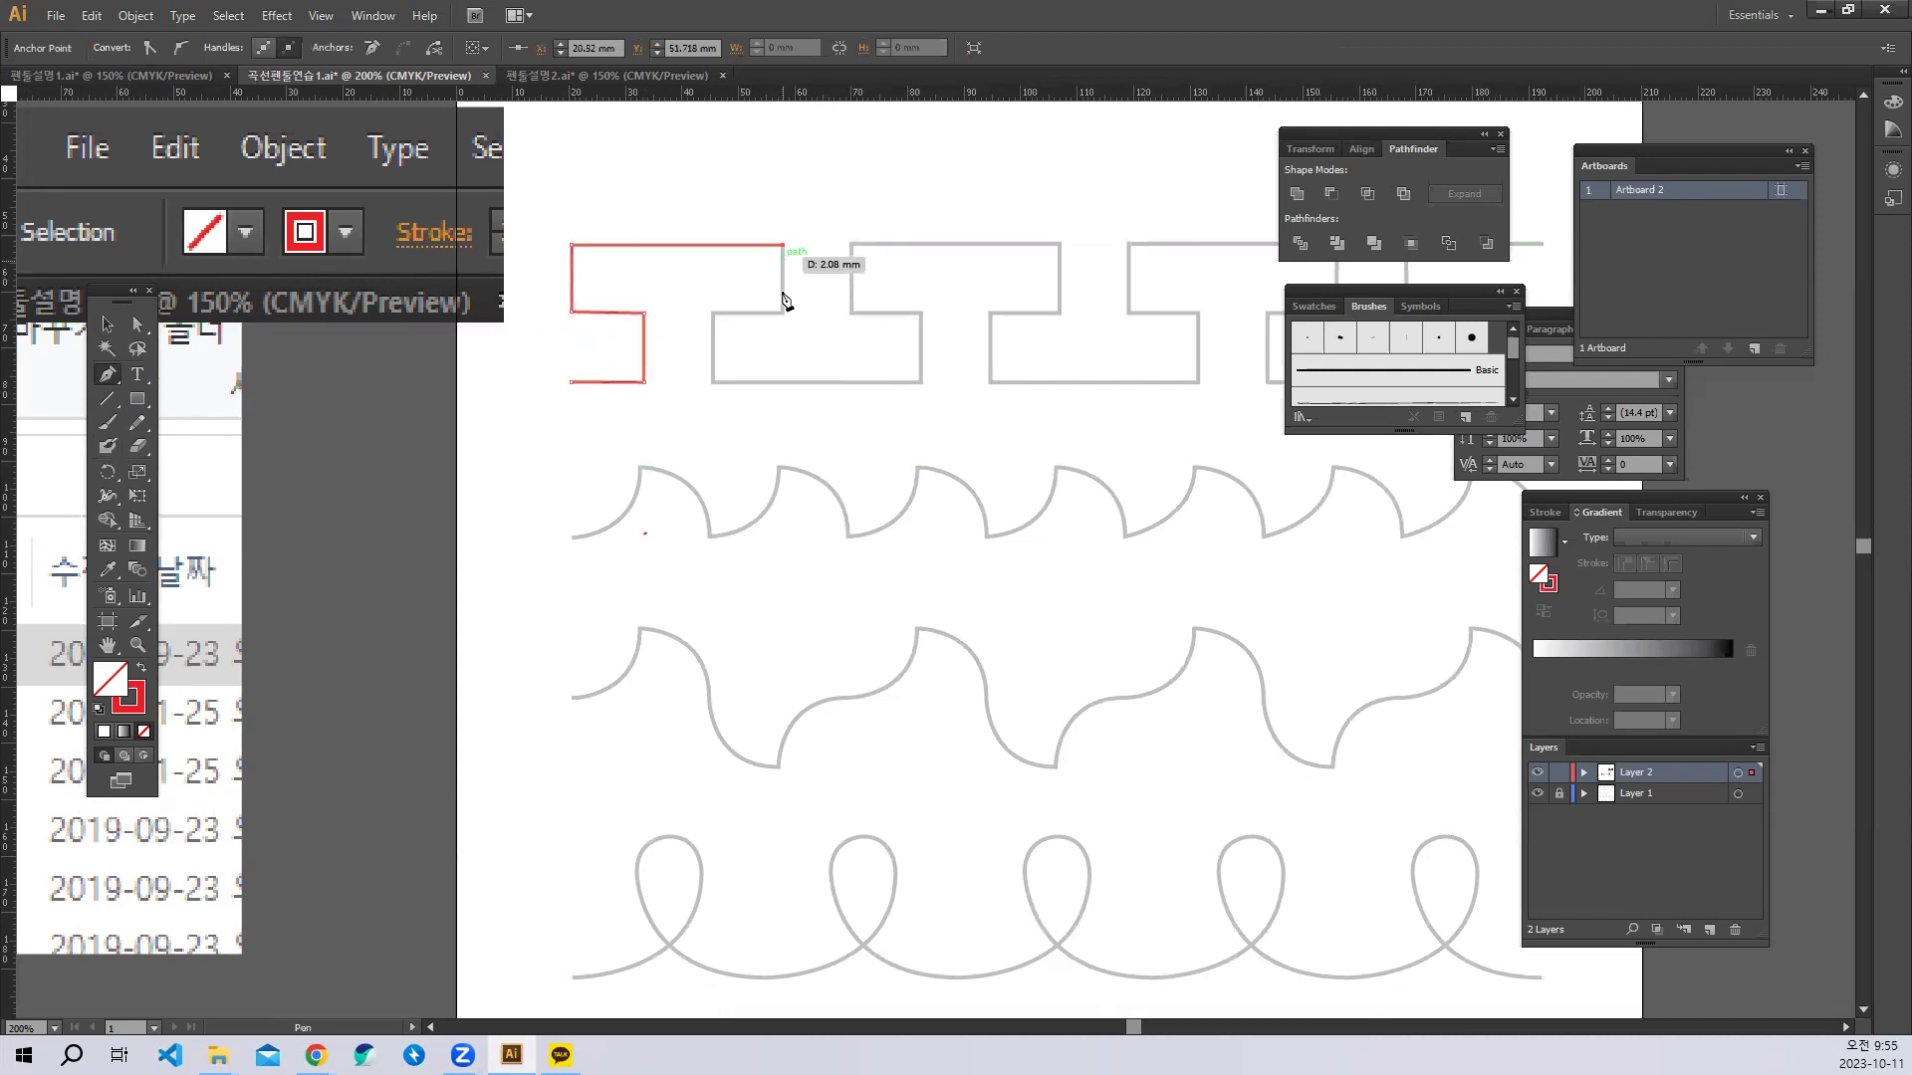
Continue the stepped path down around the first full lower block and up to the start of the second upper block.
left_click(783, 312)
left_click(713, 313)
left_click(713, 382)
left_click(922, 382)
left_click(922, 313)
left_click(851, 313)
left_click(851, 244)
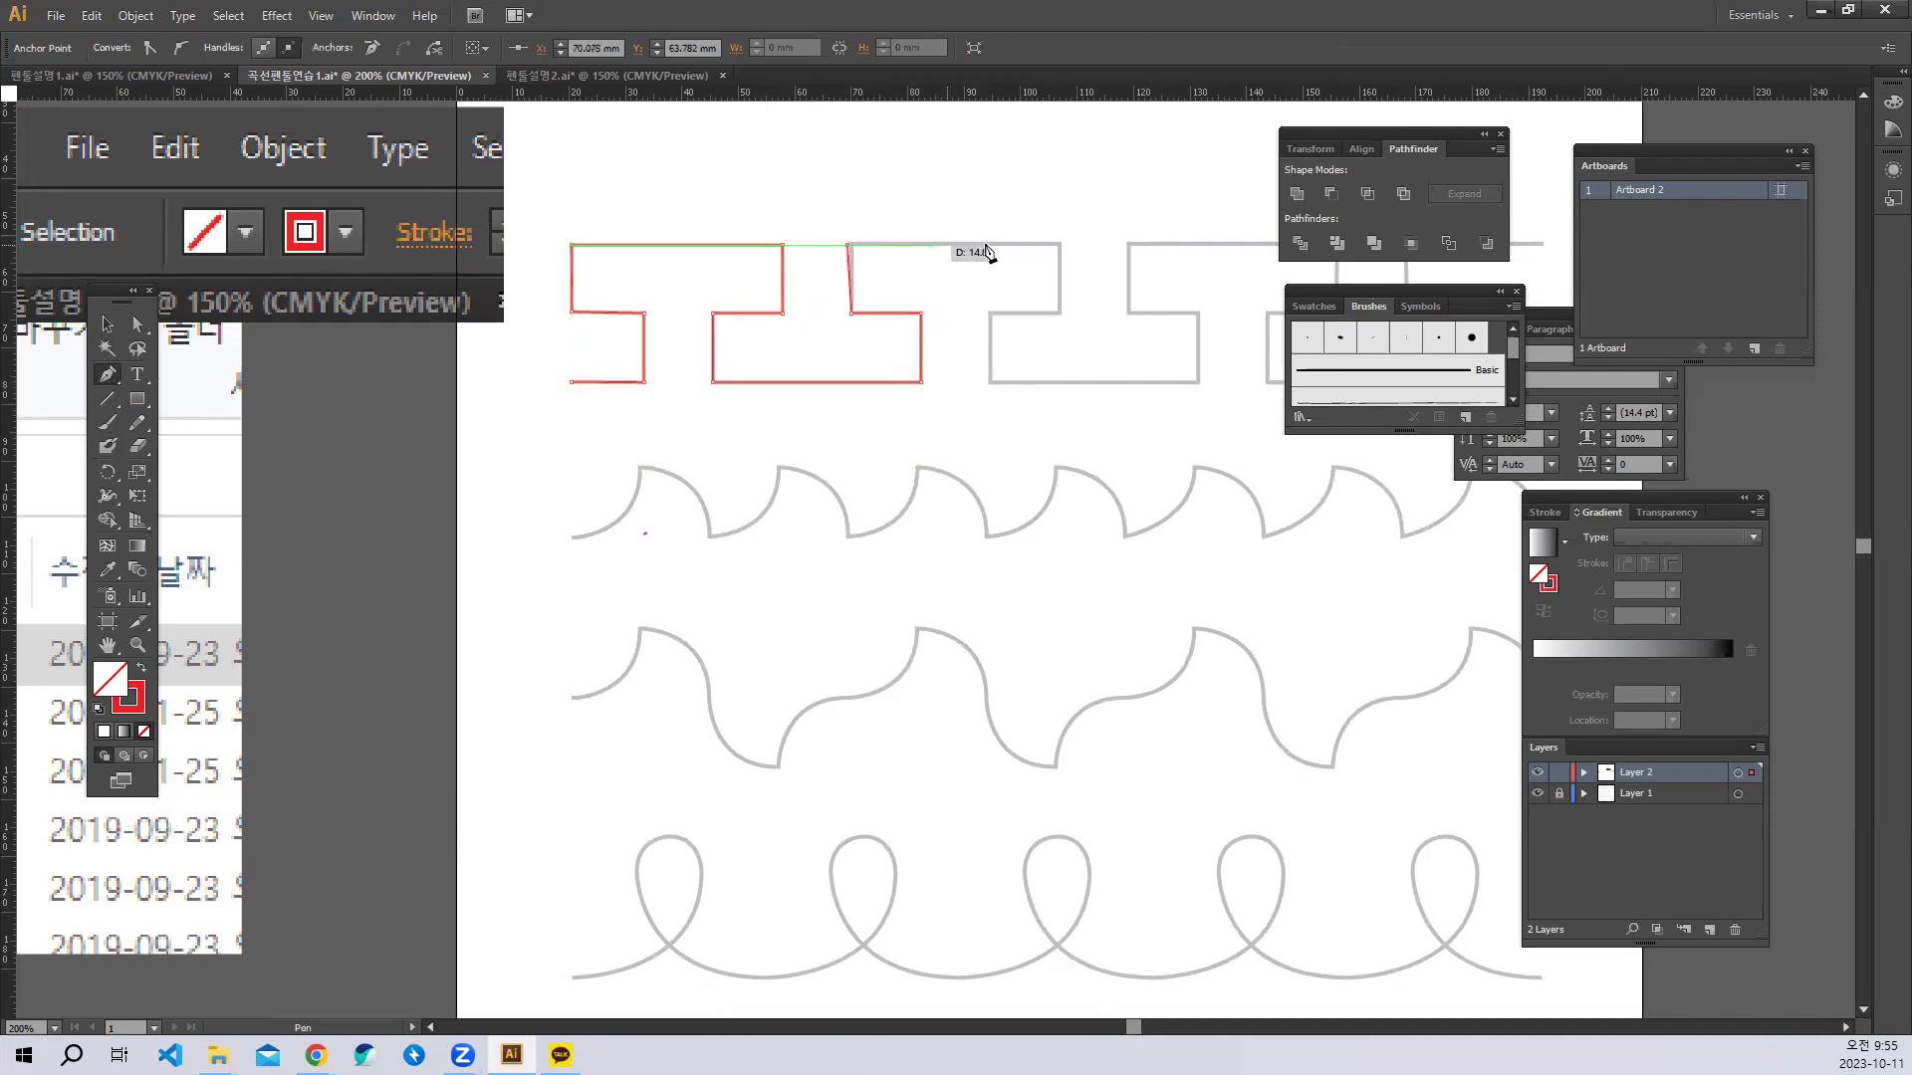
Trace the second upper block of the stepped line and continue along the bottom edge of the next lower block.
left_click(1060, 244)
left_click(1060, 310)
left_click(990, 314)
left_click(990, 382)
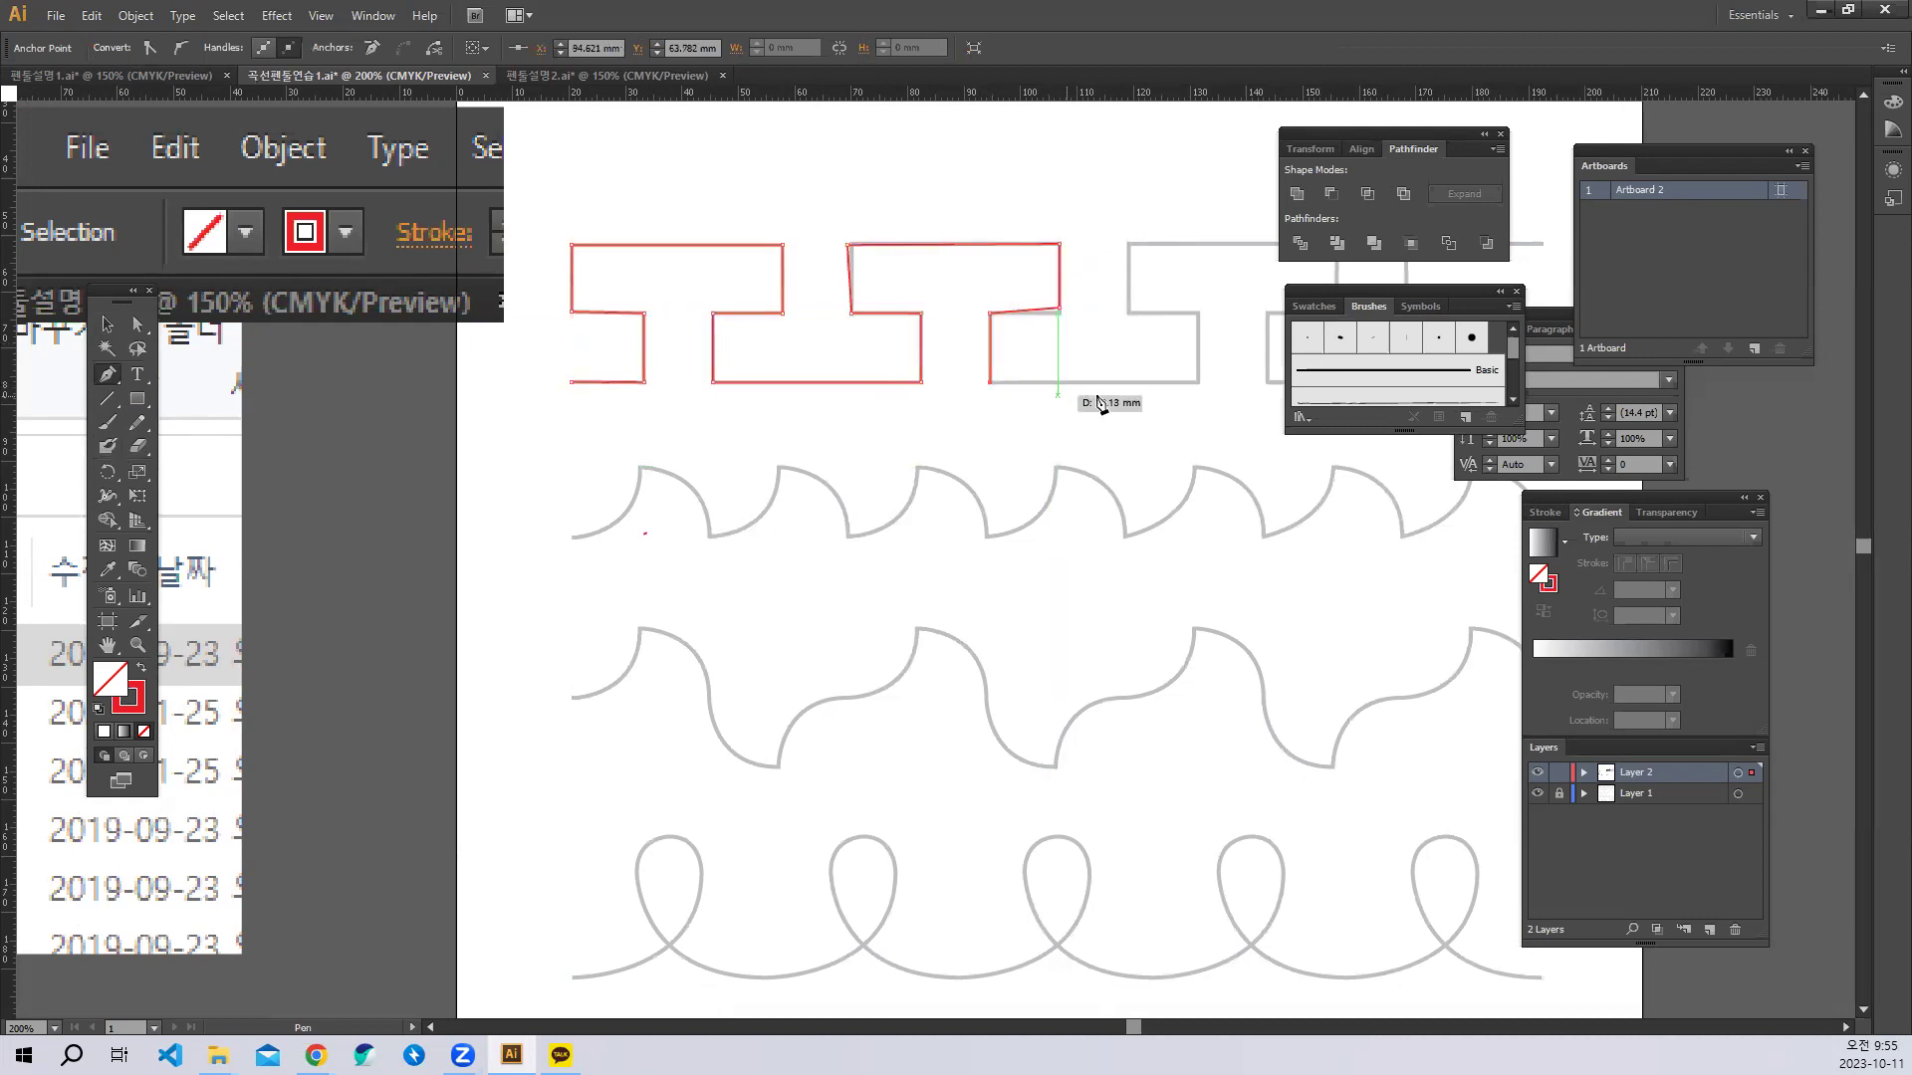
scroll(990, 405, "right", 4)
left_click(972, 389)
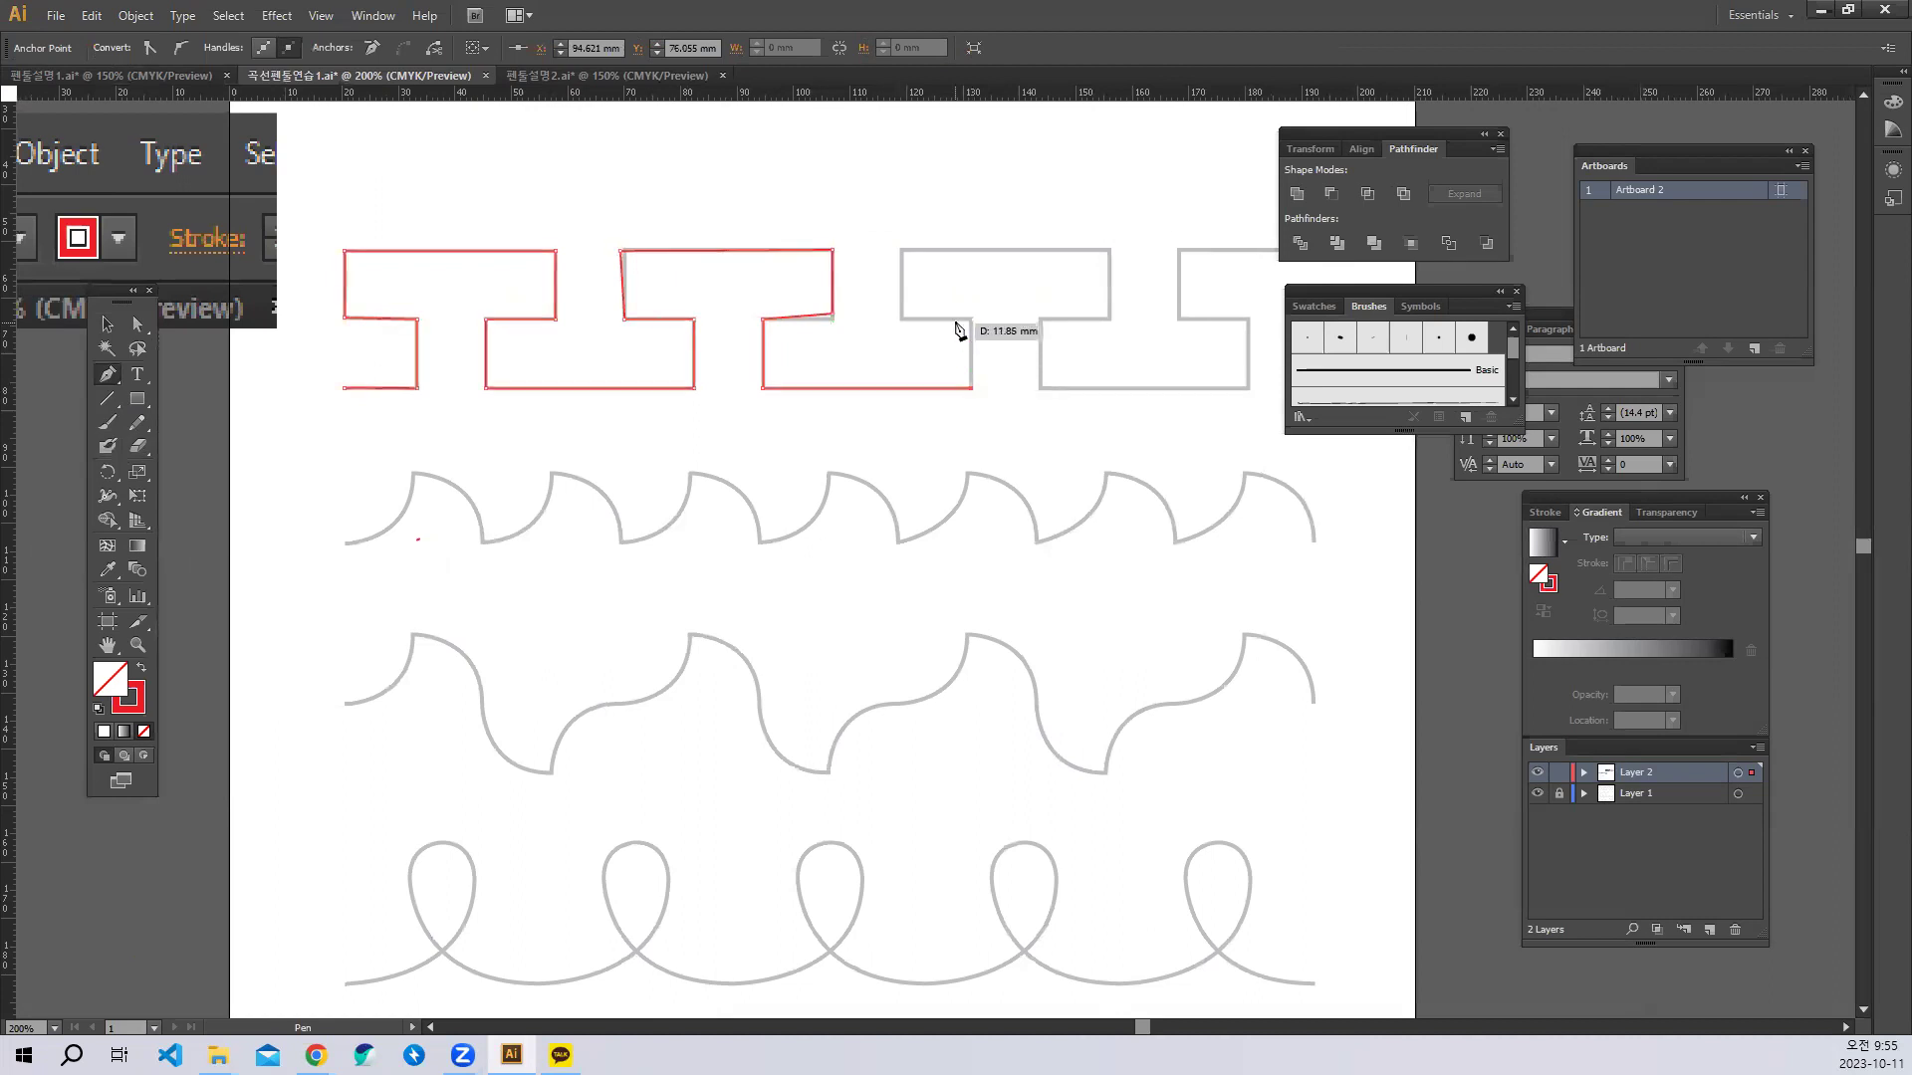
Trace up and around the third upper block of the stepped line, then down the side of the last lower block.
left_click(972, 319)
left_click(901, 319)
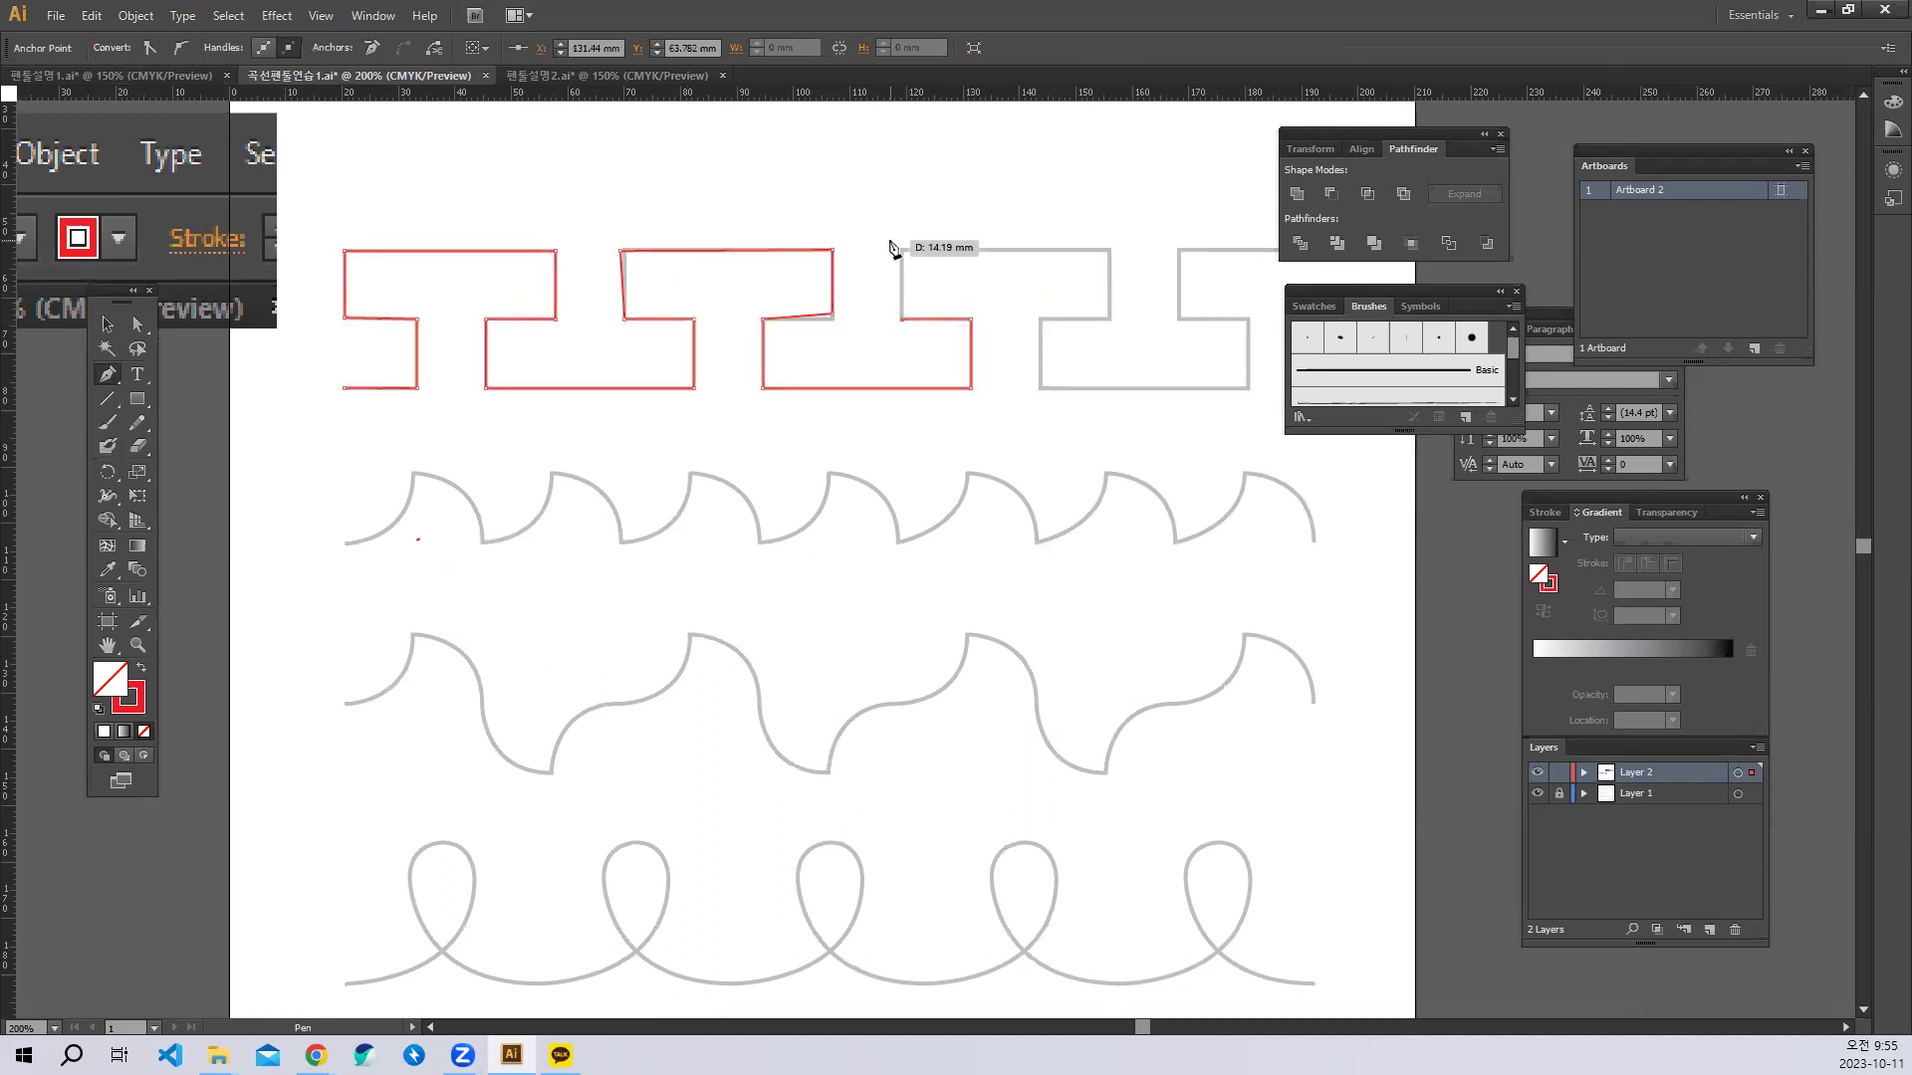
left_click(901, 249)
left_click(1111, 249)
left_click(1110, 319)
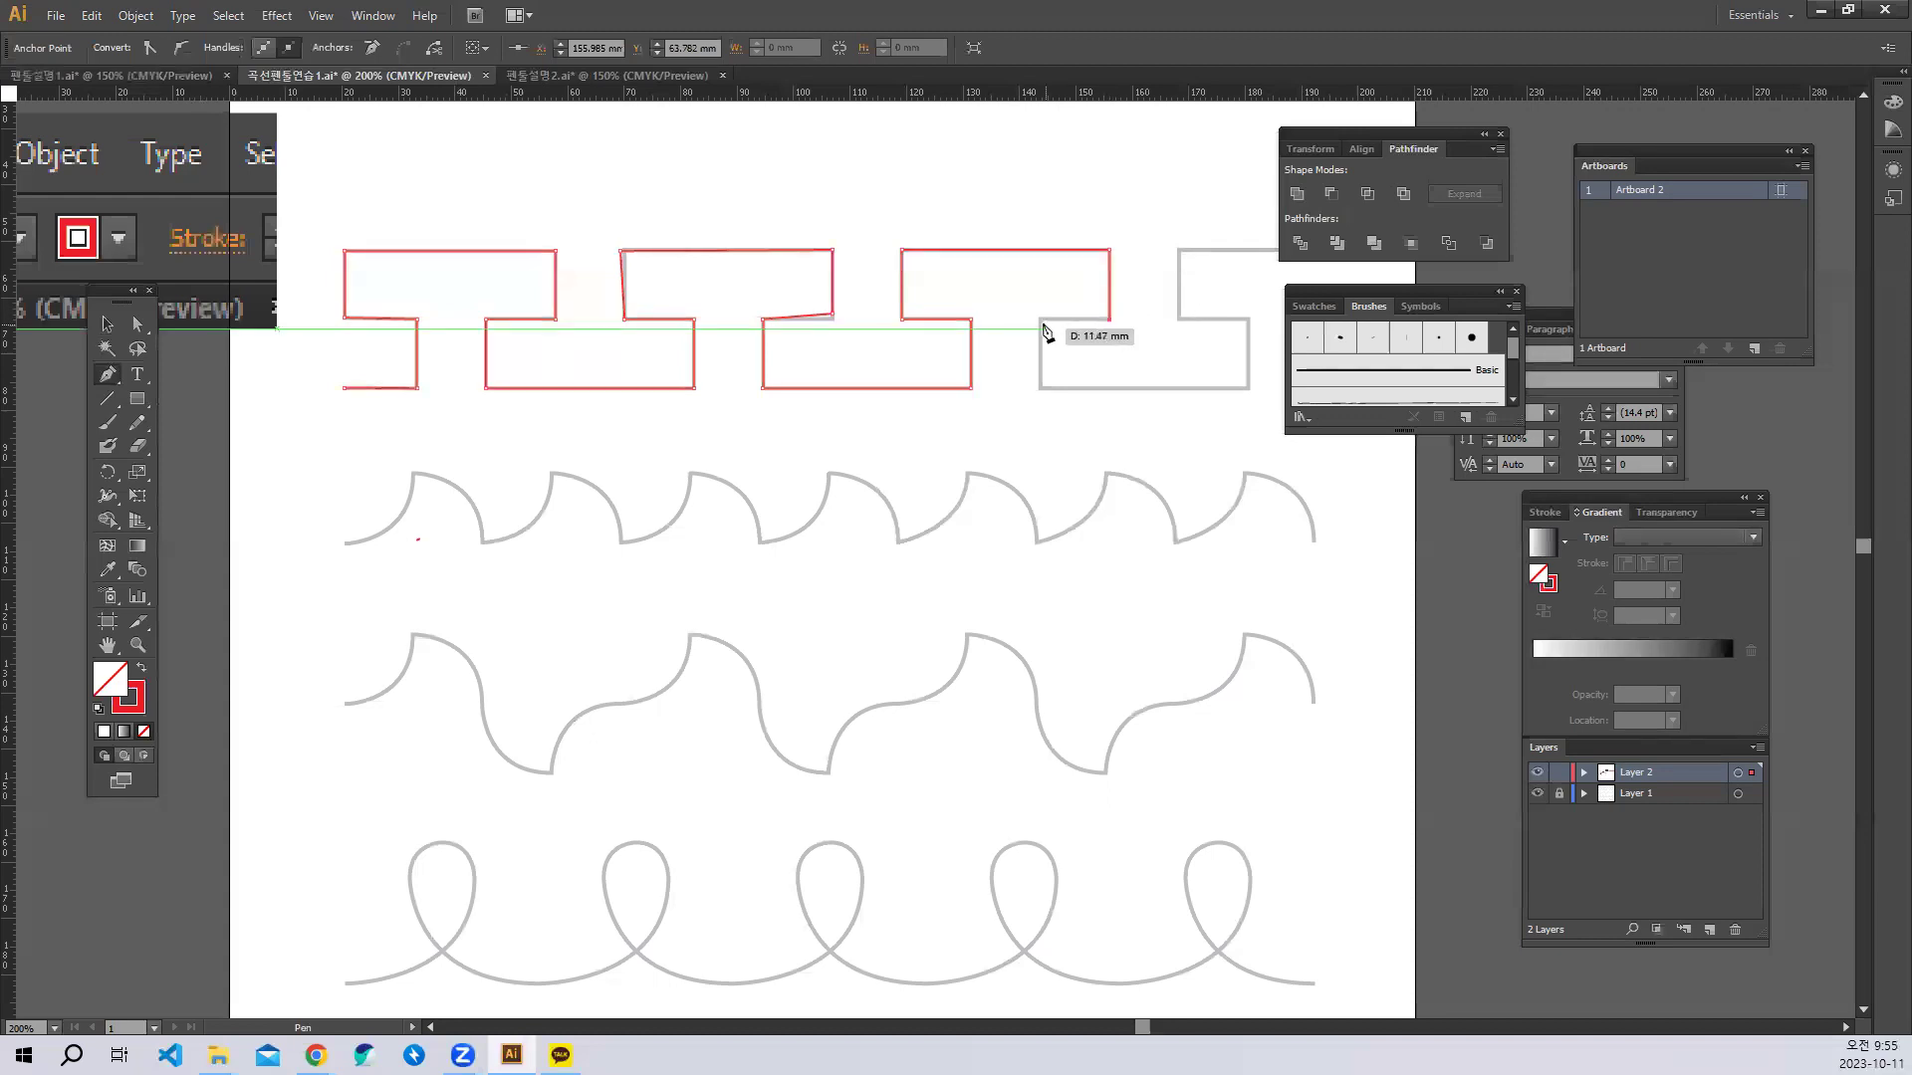
left_click(1040, 319)
left_click(1039, 388)
Finish the stepped path around the last lower block and along the final top edge to its right end.
left_click_drag(1089, 418, 947, 418)
left_click(1107, 388)
left_click(1108, 319)
left_click(1039, 318)
left_click(1038, 251)
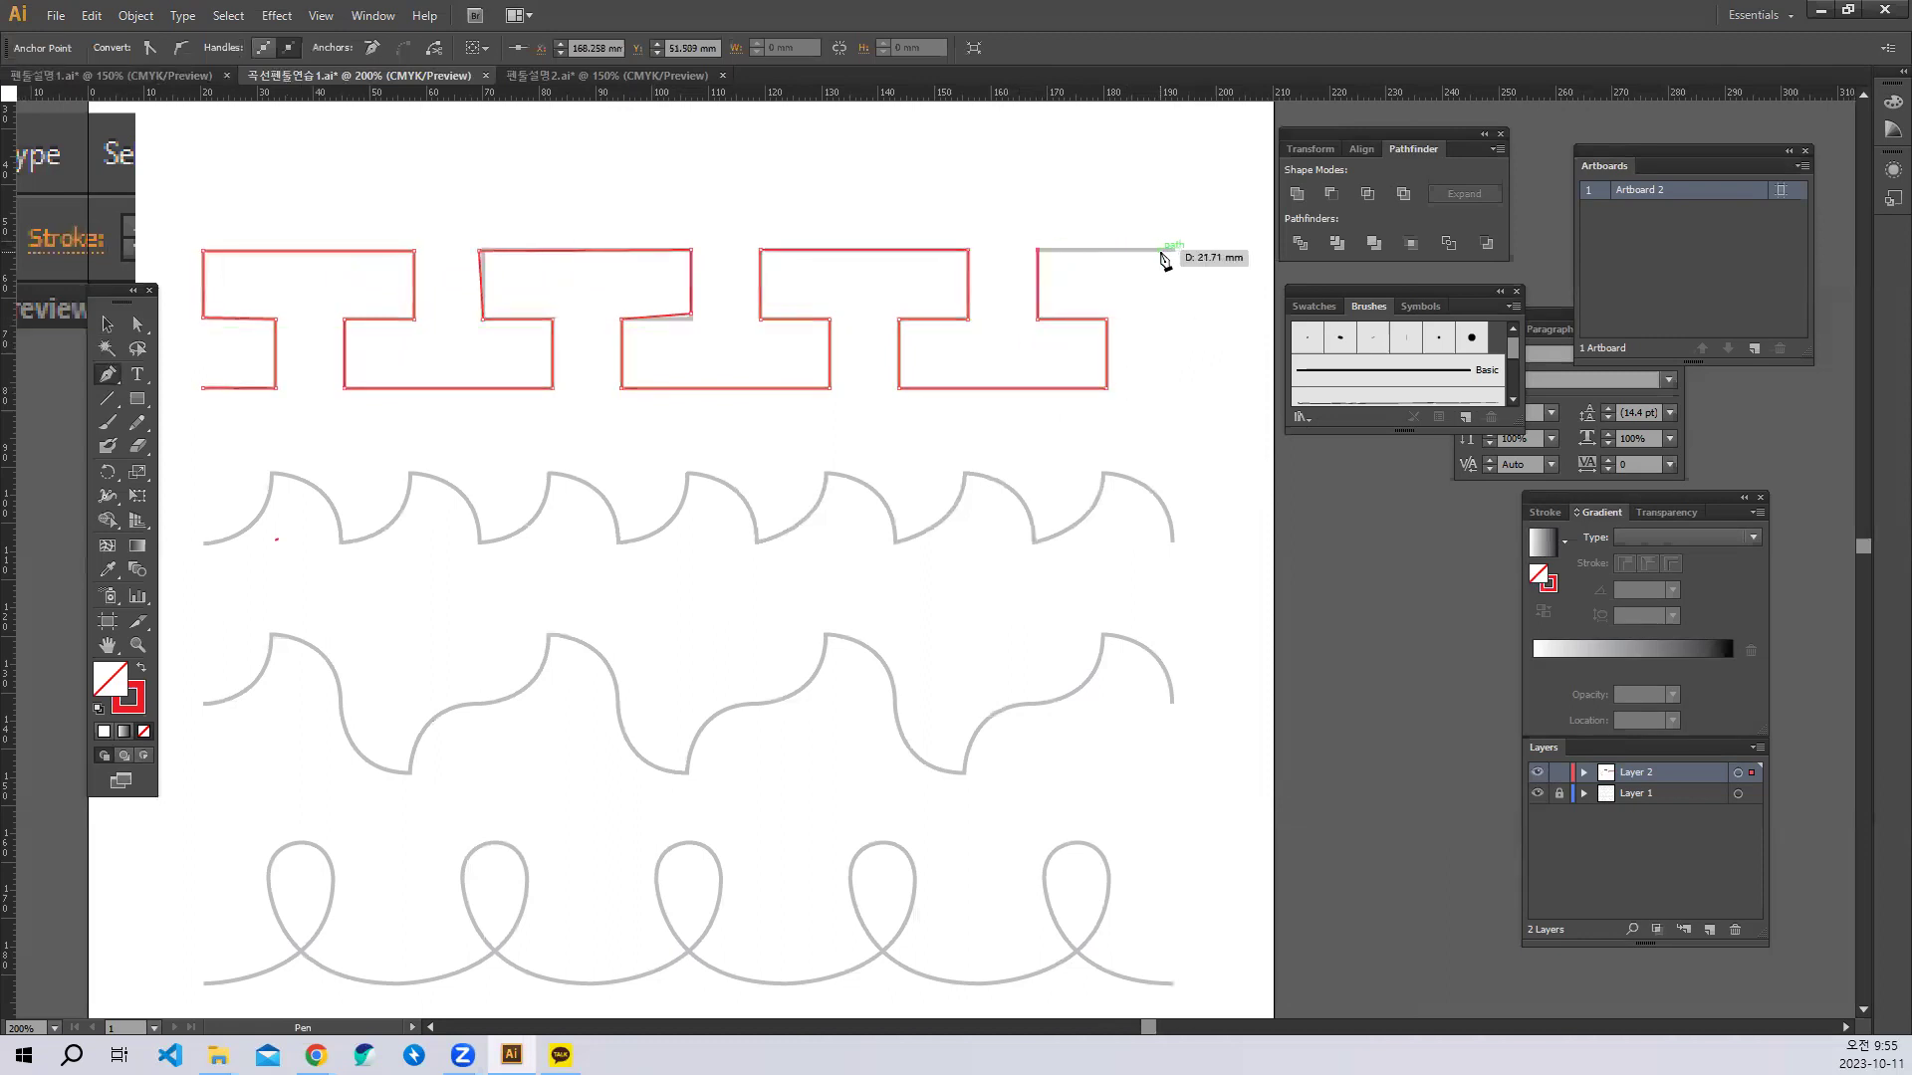
left_click(1176, 250)
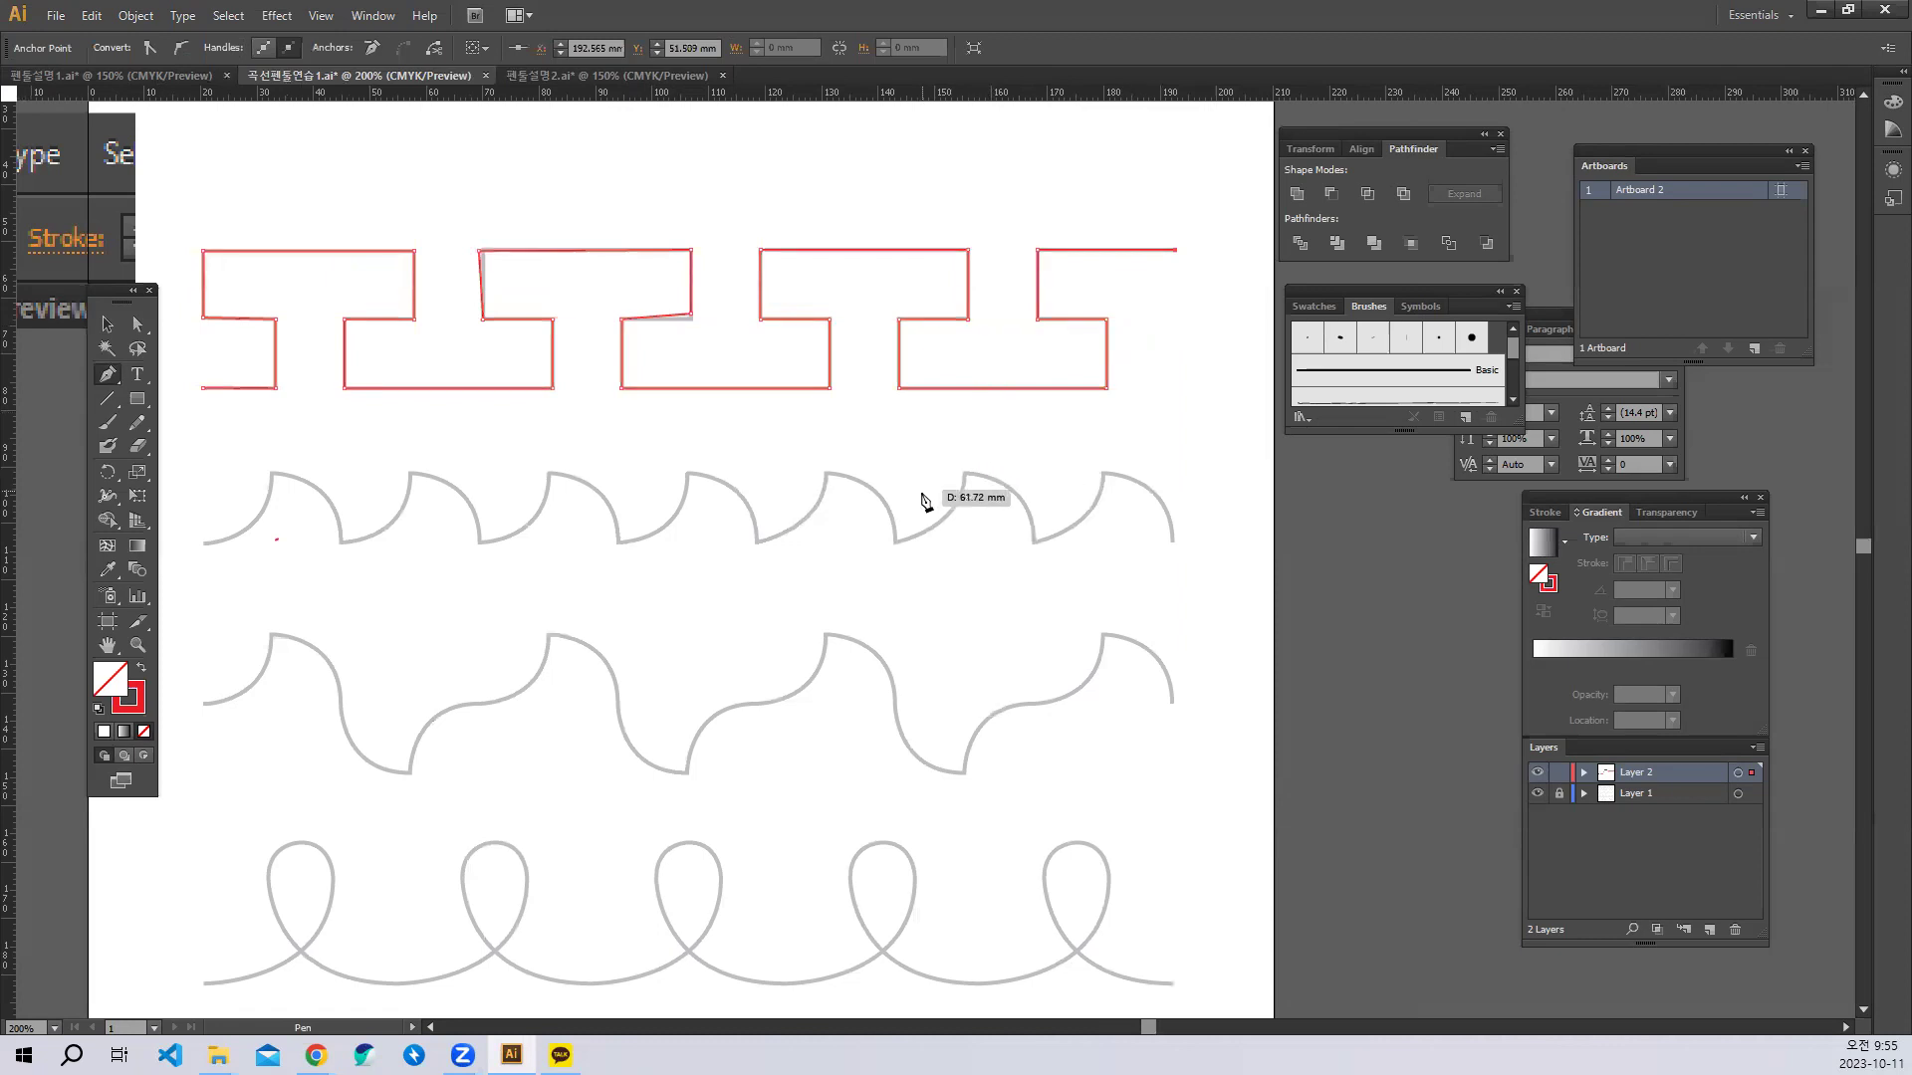
scroll(888, 504, "down", 2)
scroll(995, 405, "left", 3)
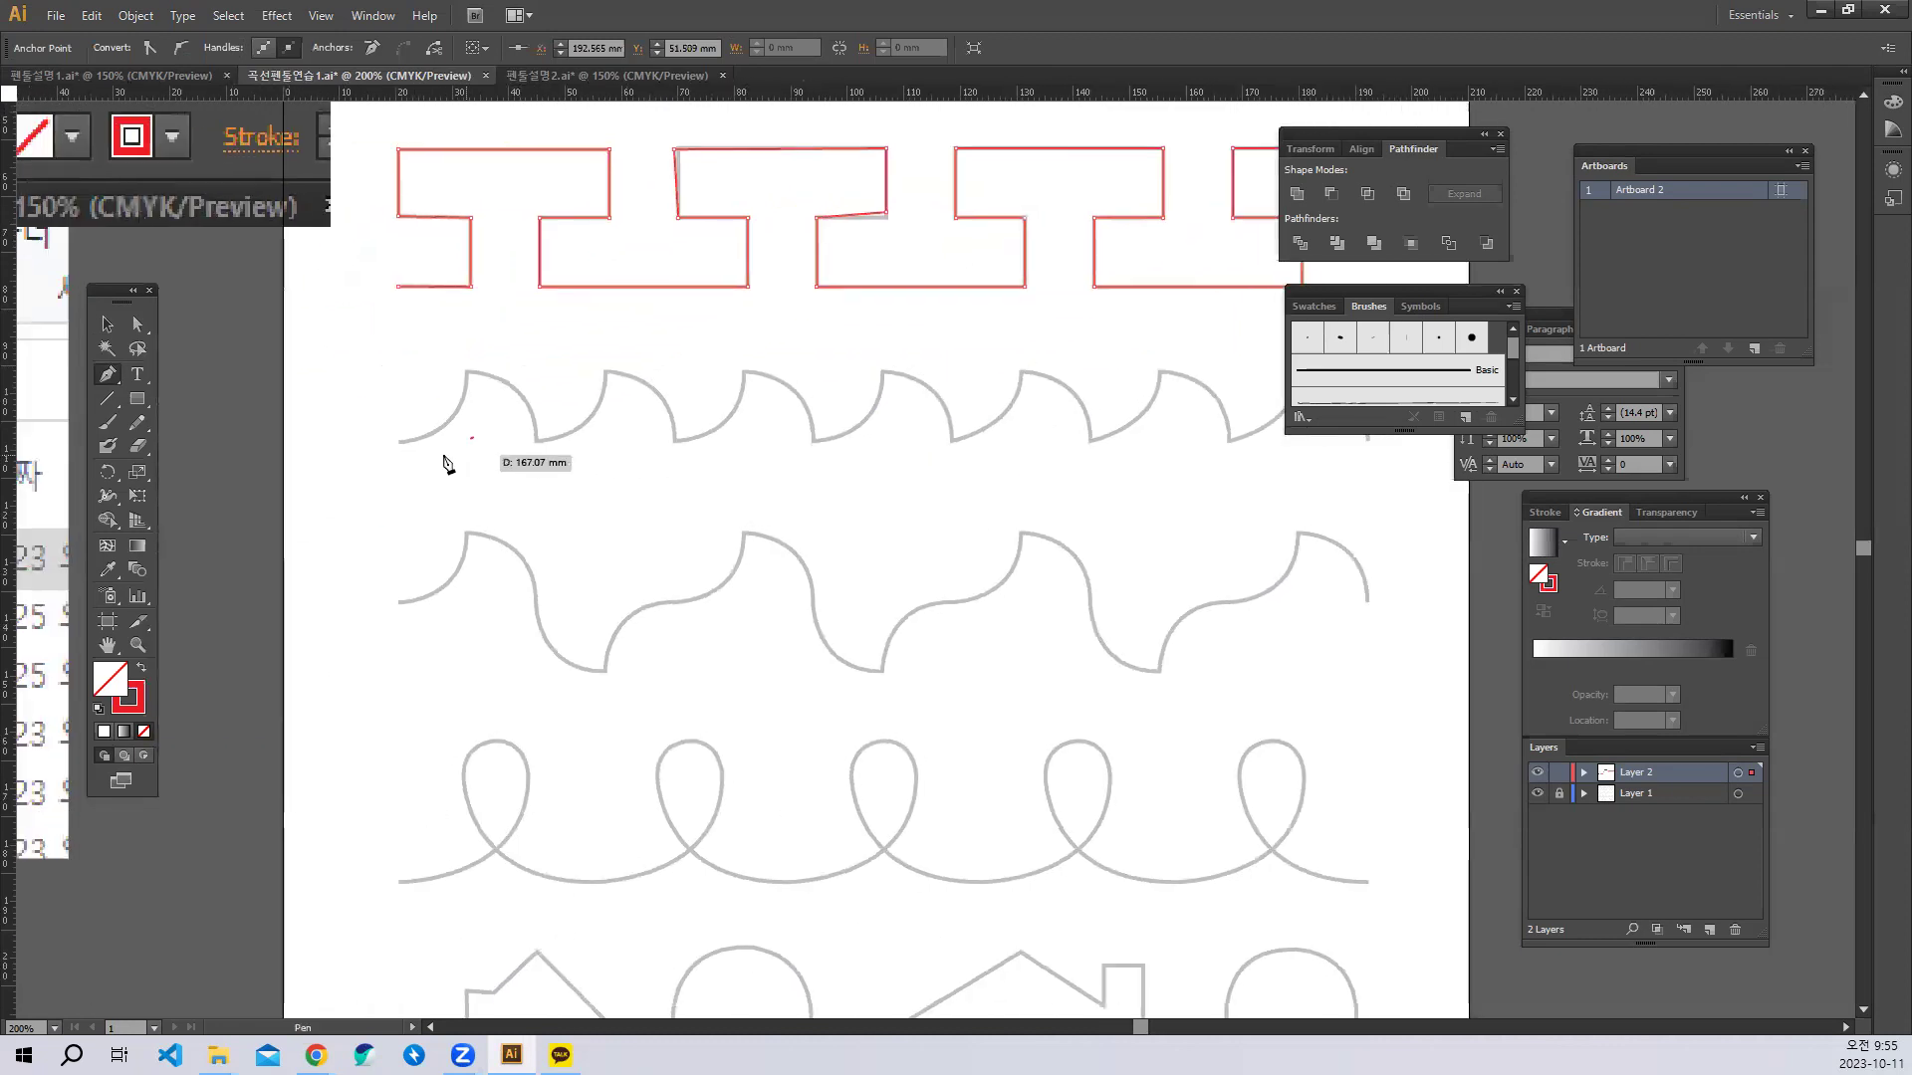
left_click(399, 442)
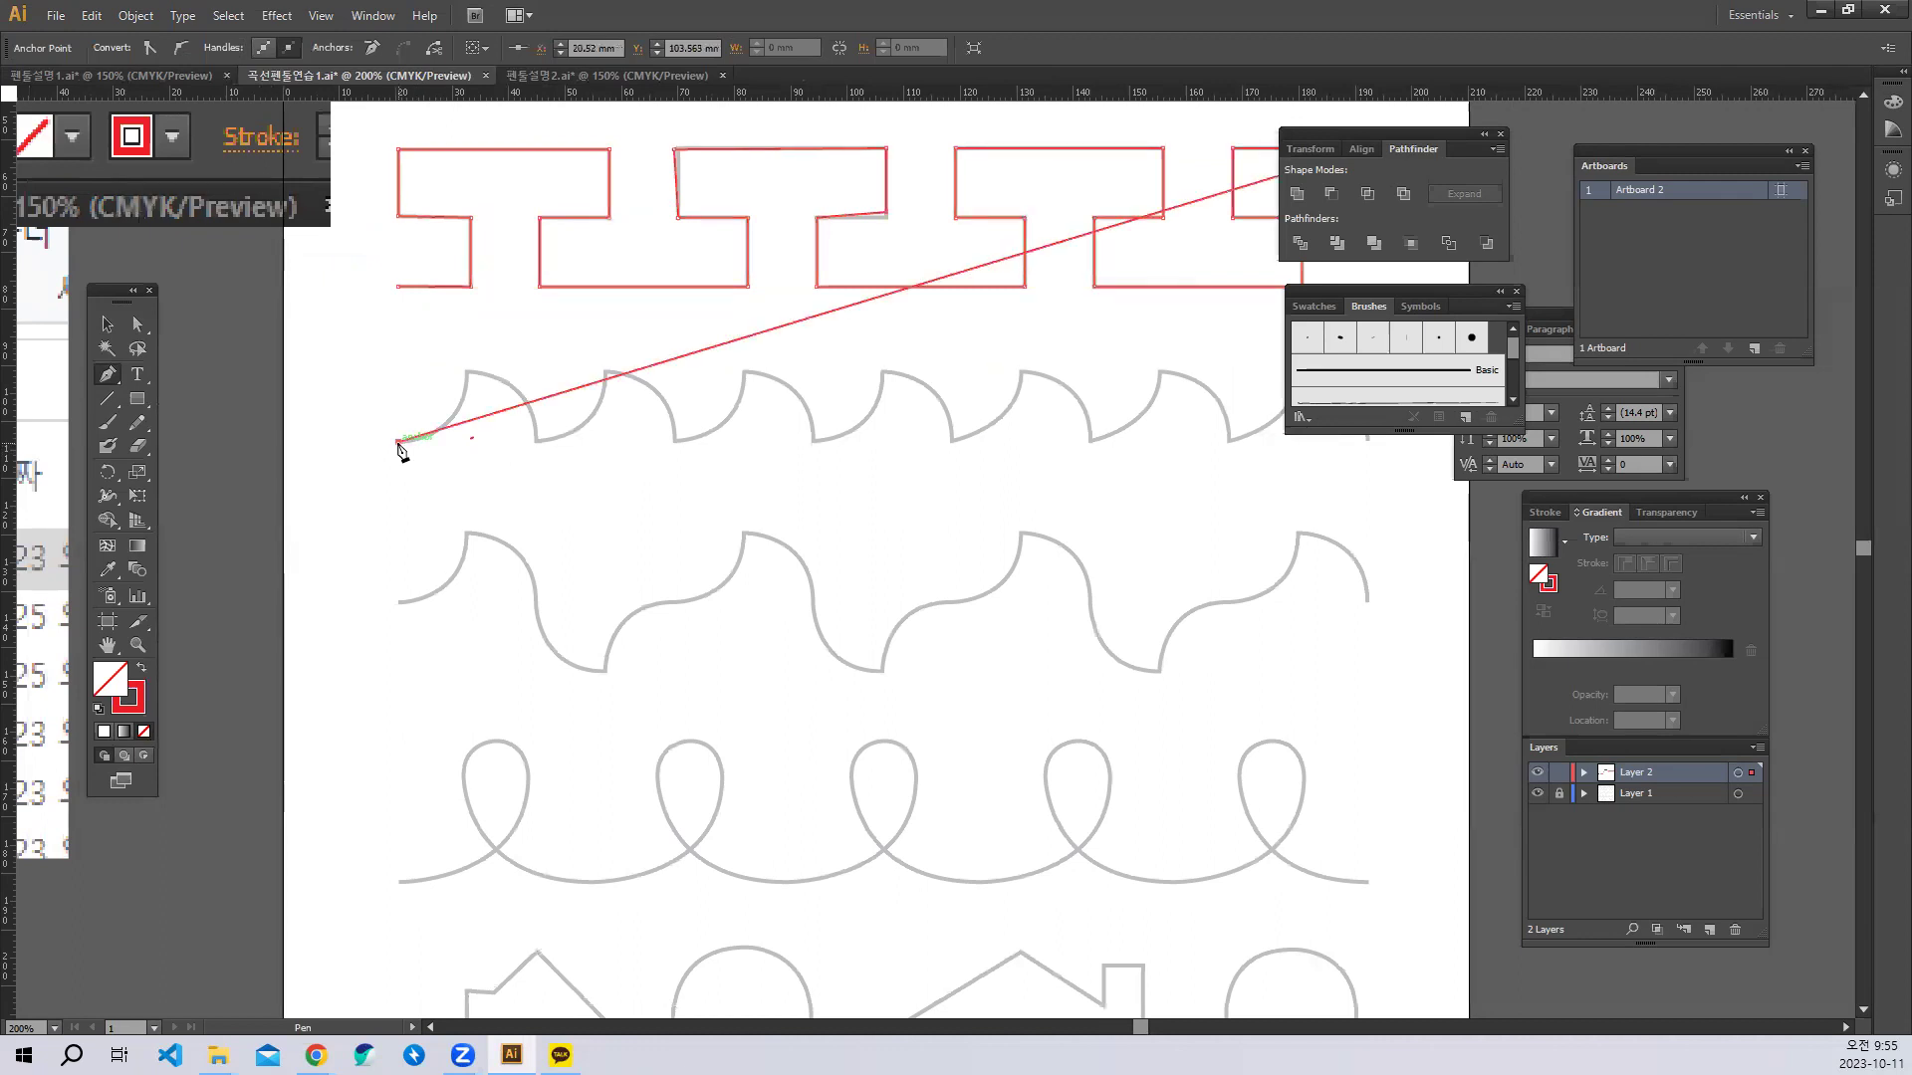
key("ctrl+z")
left_click_drag(867, 384, 1065, 366)
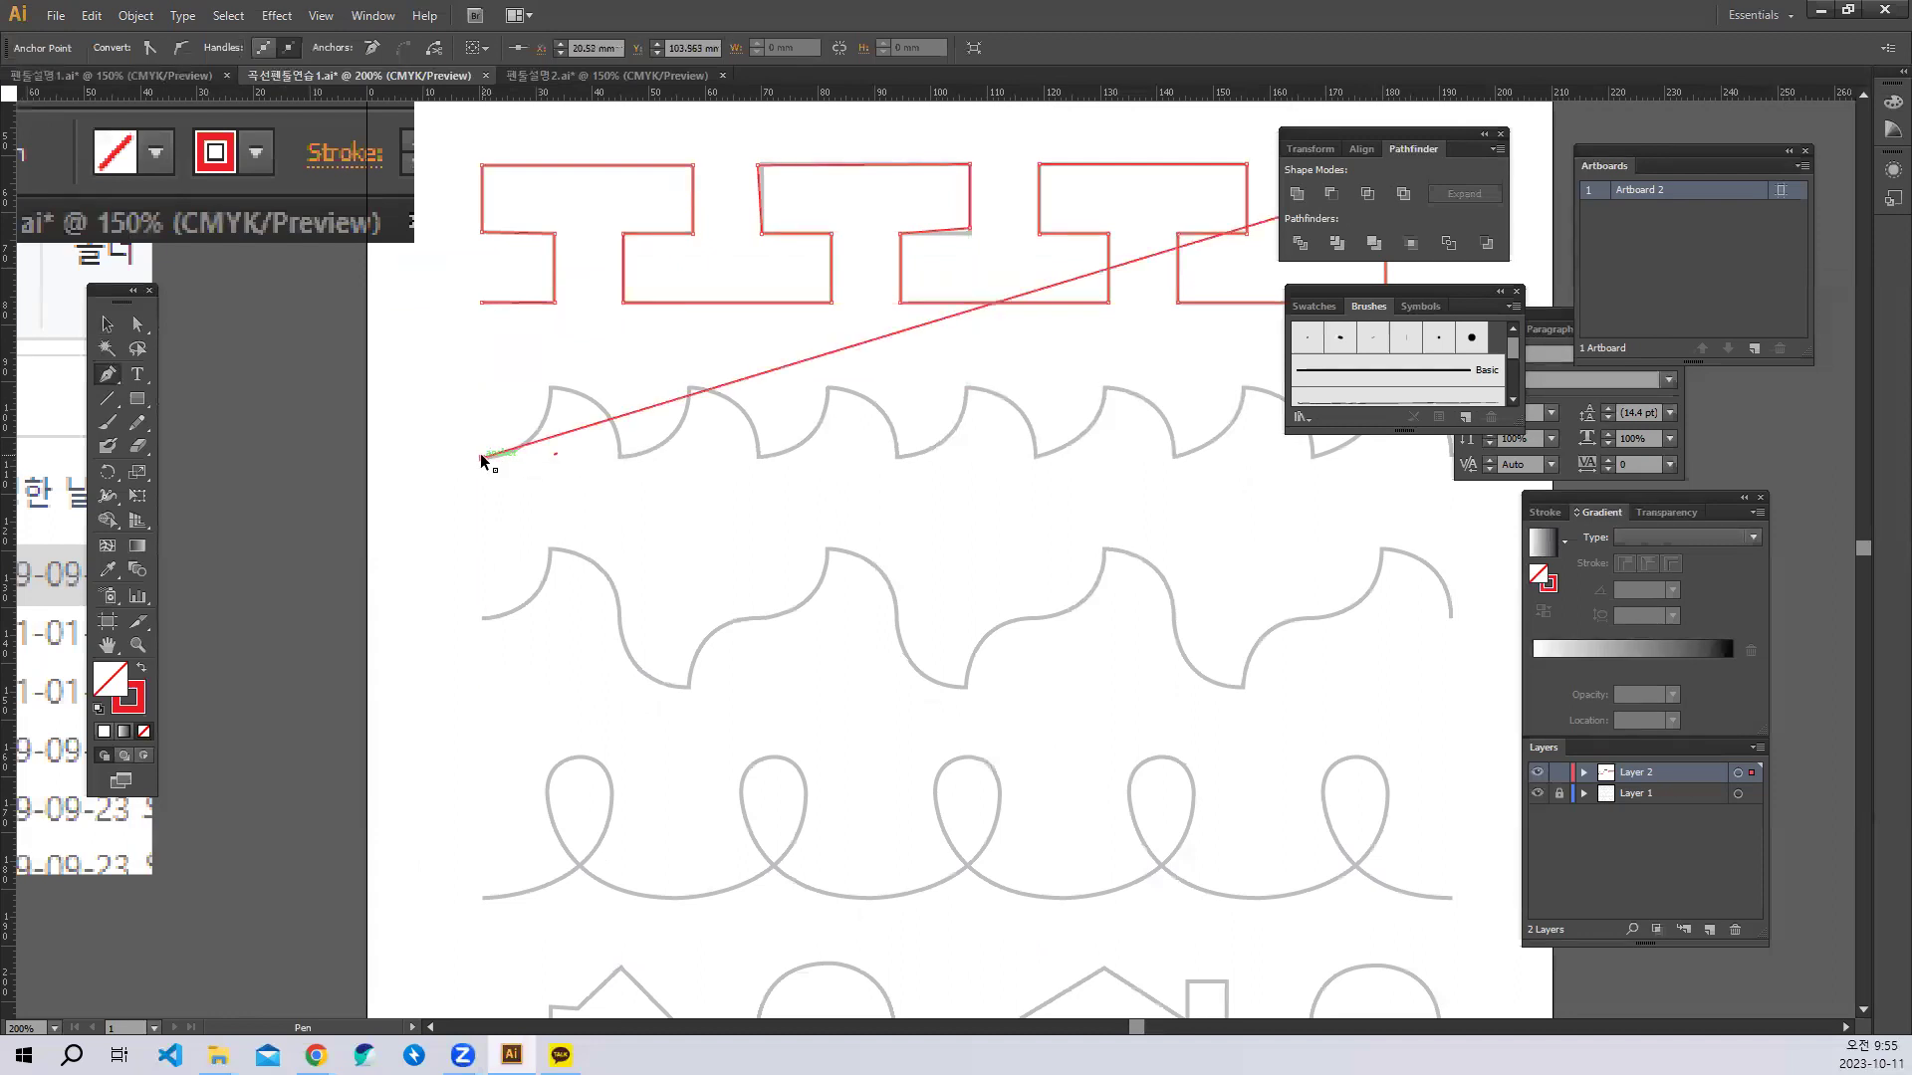
left_click_drag(880, 325, 1135, 343)
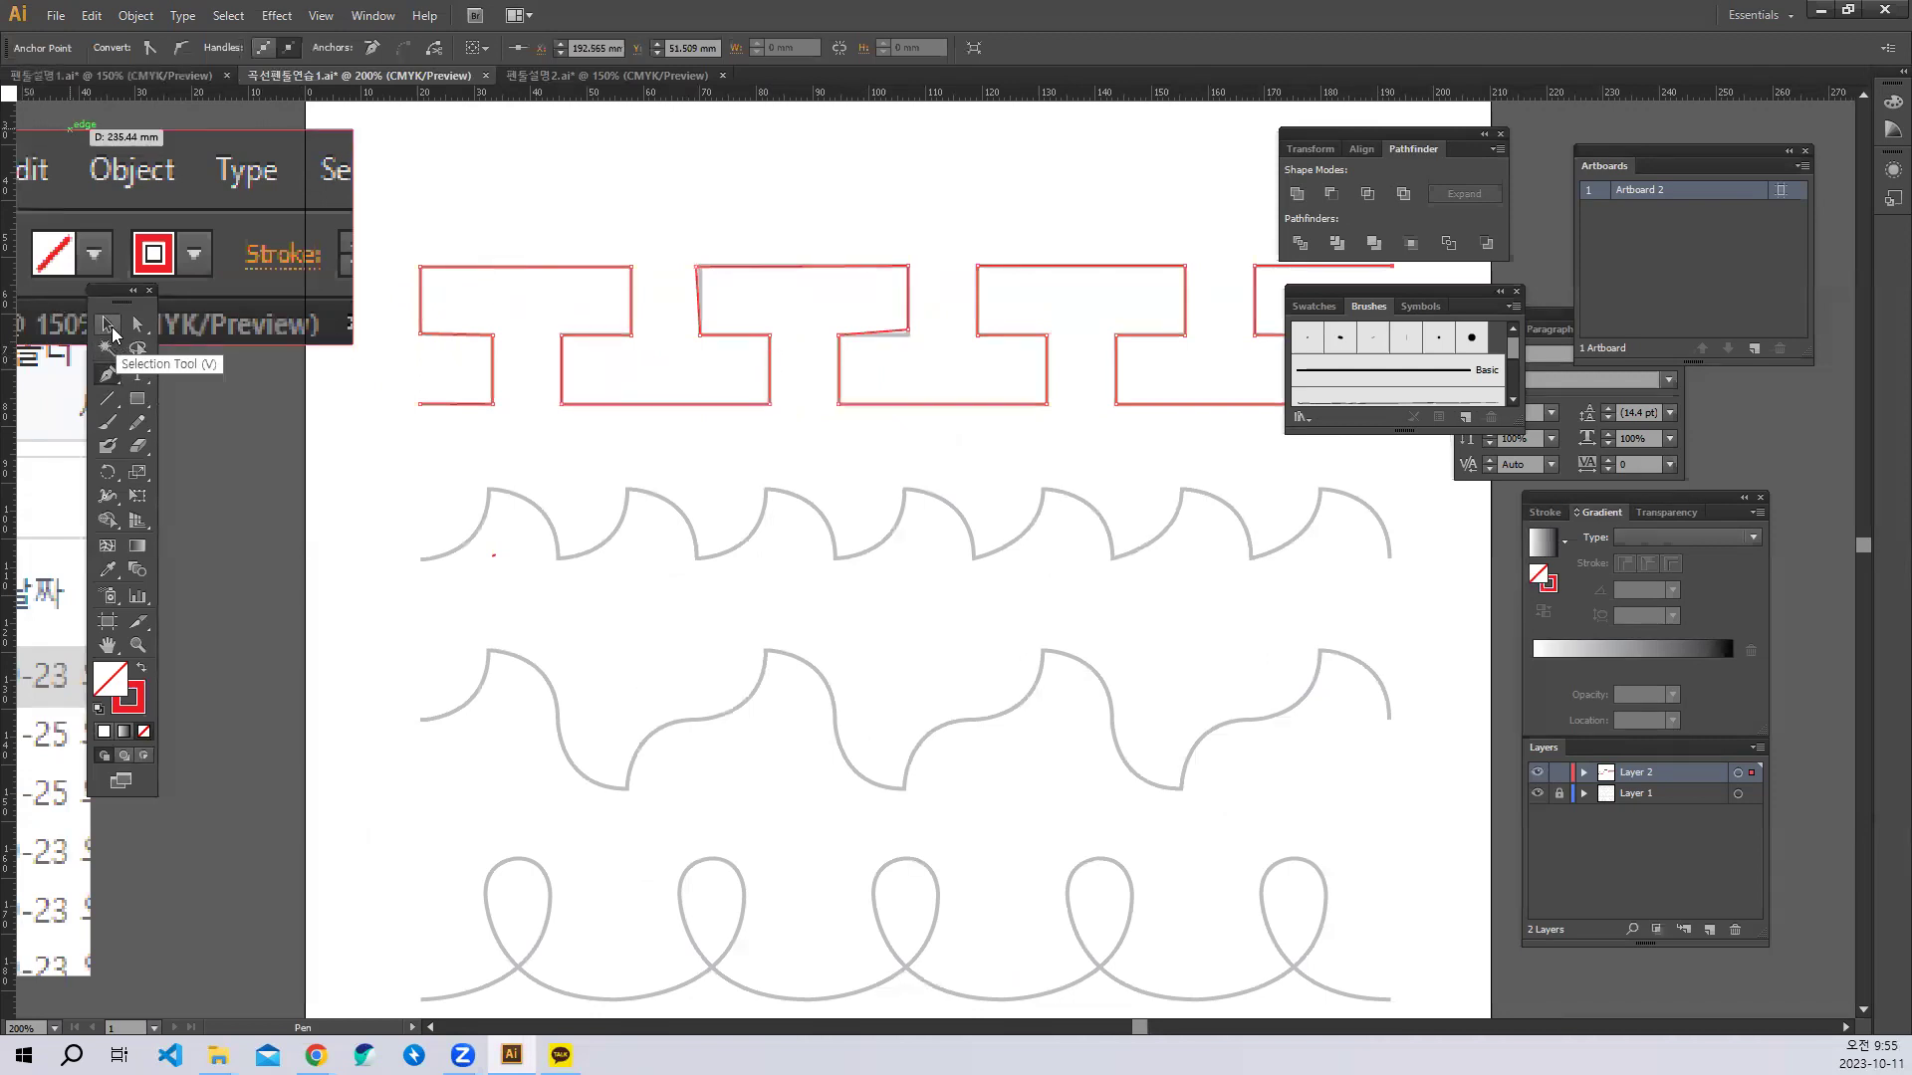
Deselect the stepped path and trace the first rising curve of the upper wave line as a new Pen path.
left_click(109, 326)
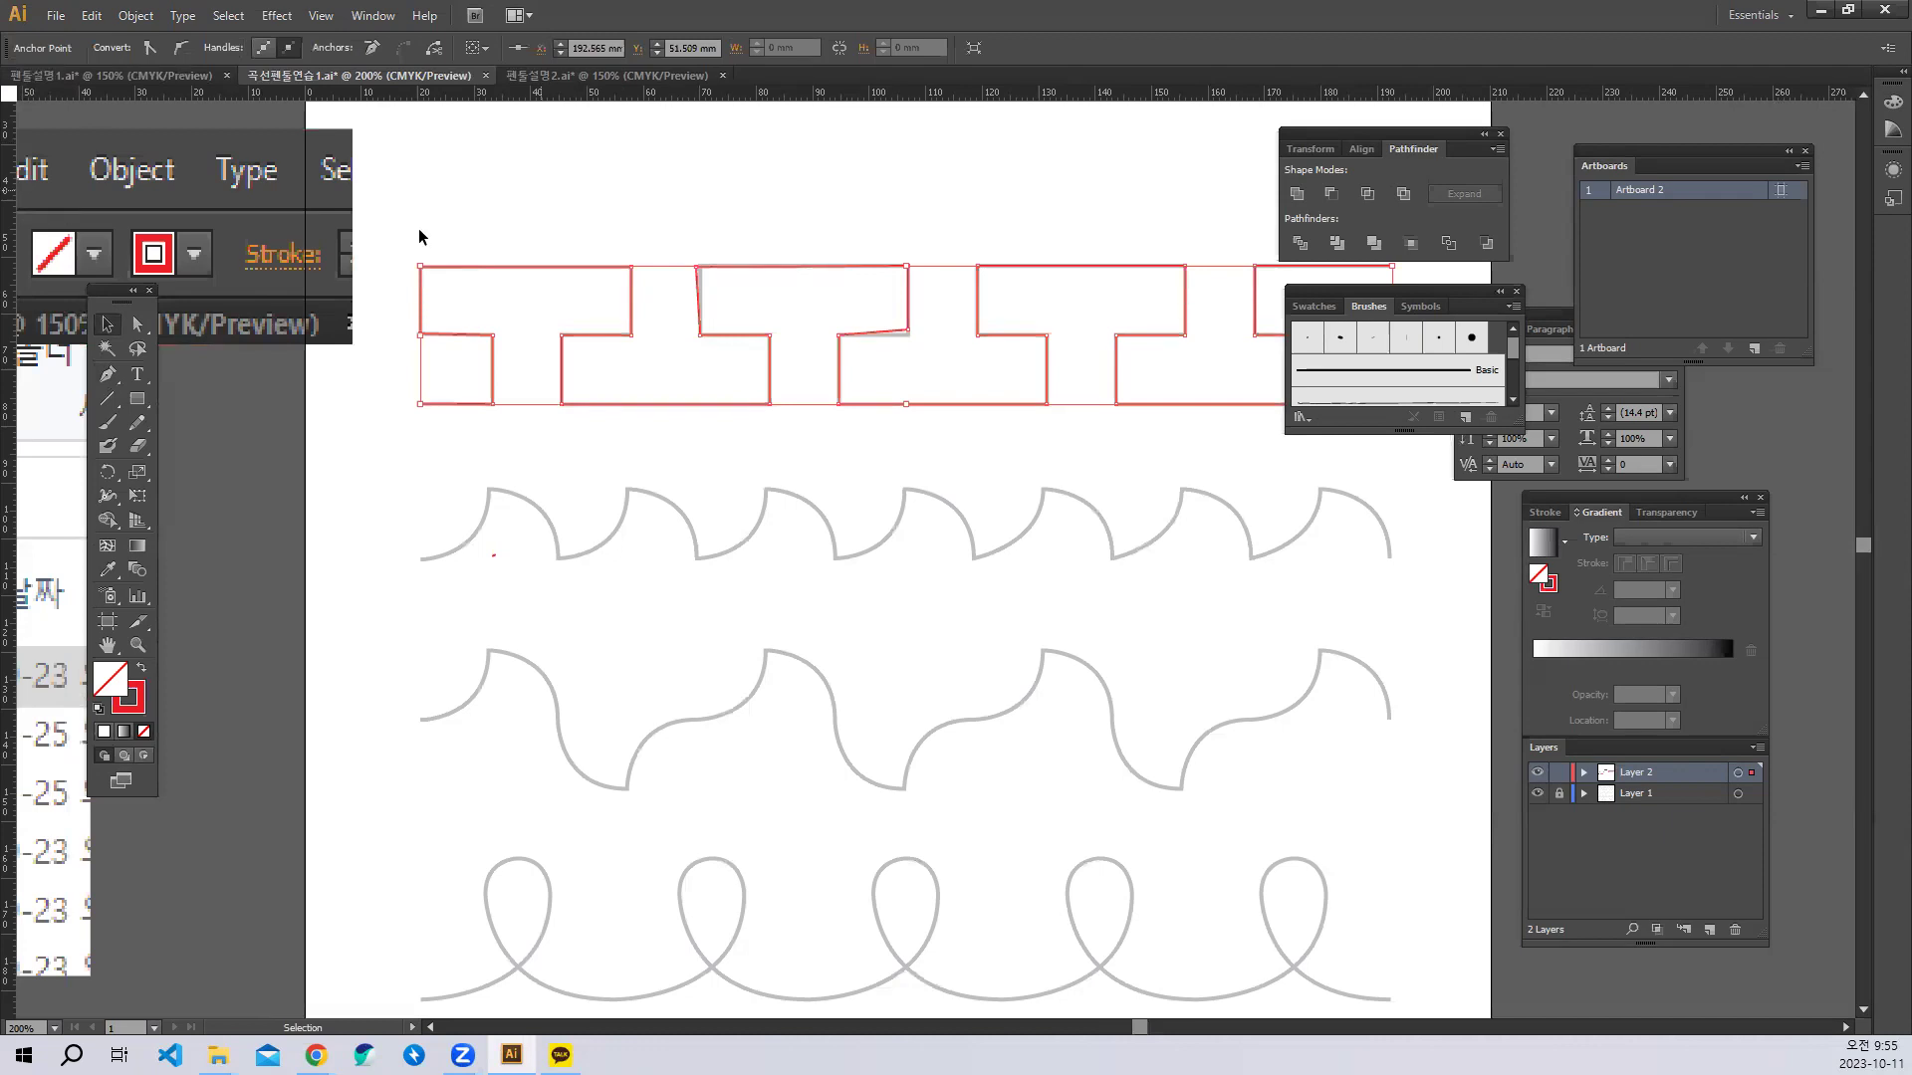
left_click(704, 202)
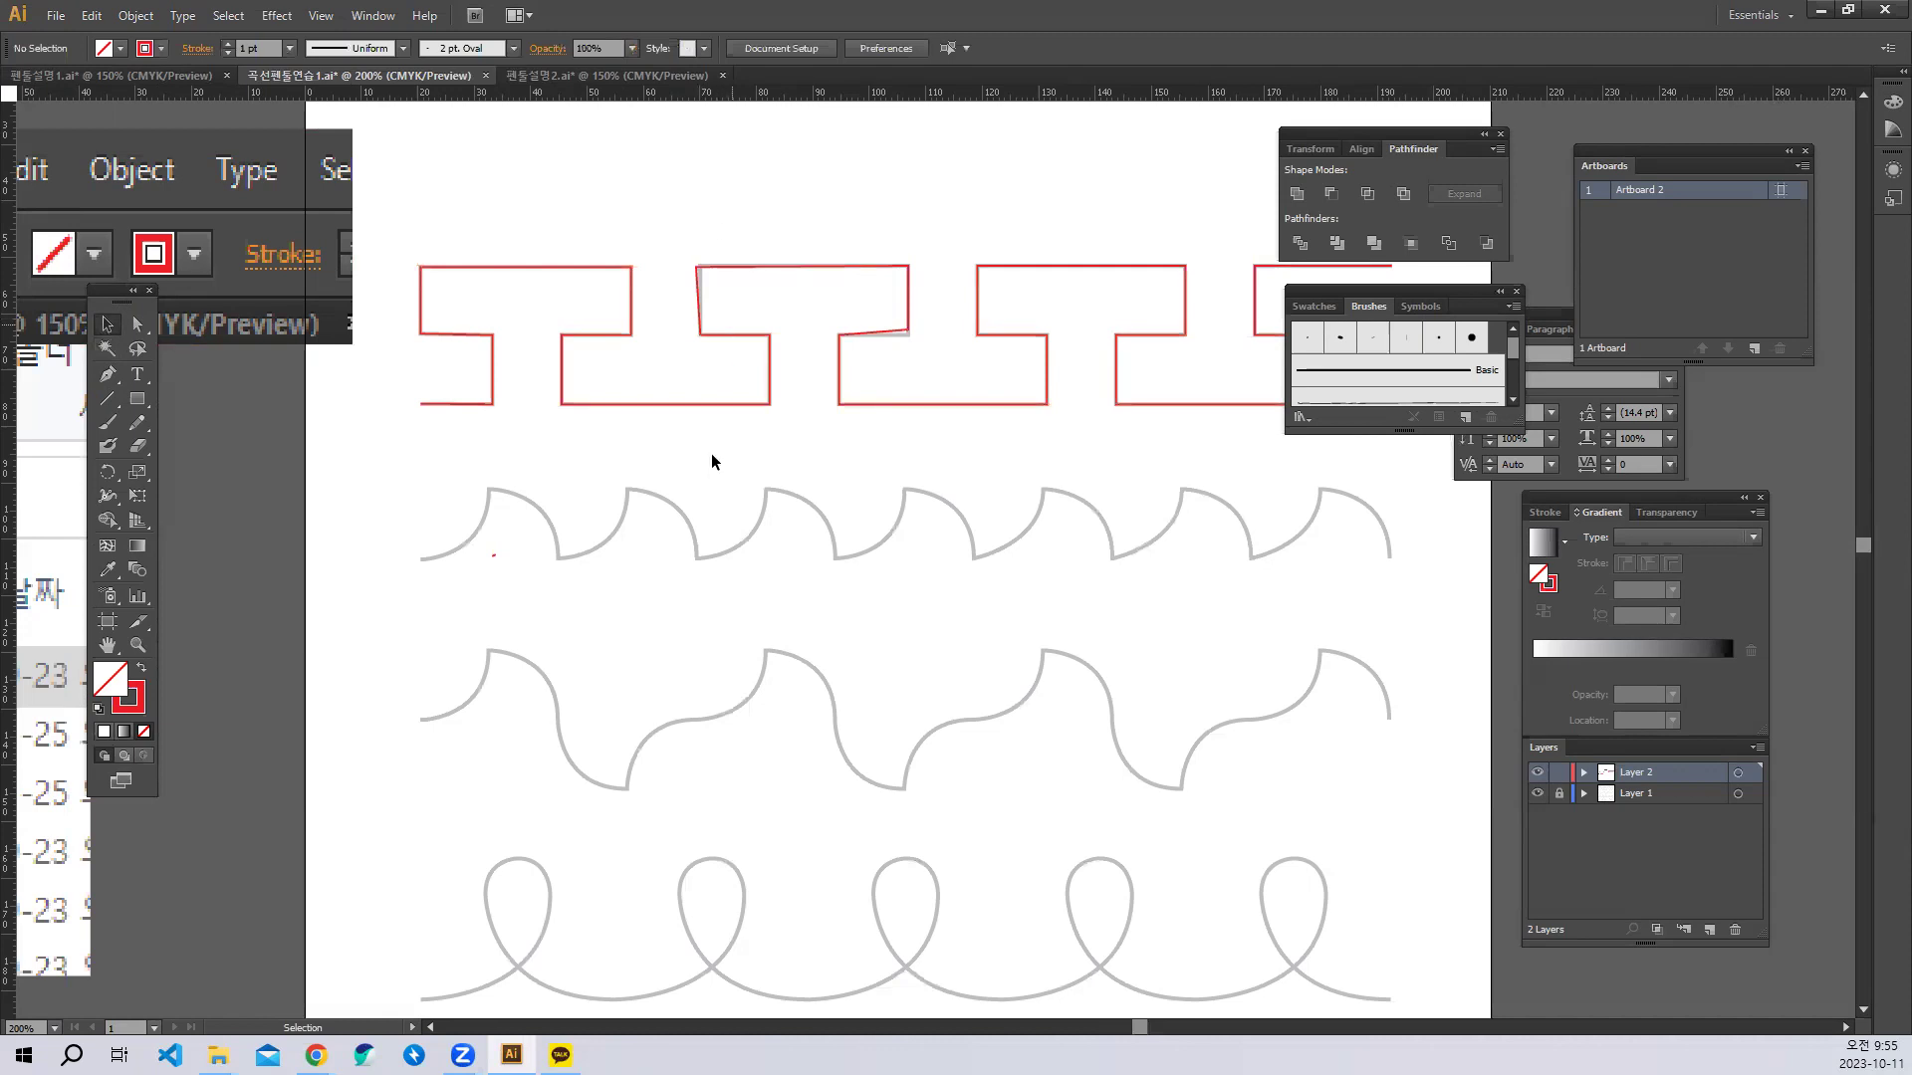
left_click_drag(504, 584, 581, 495)
left_click(106, 376)
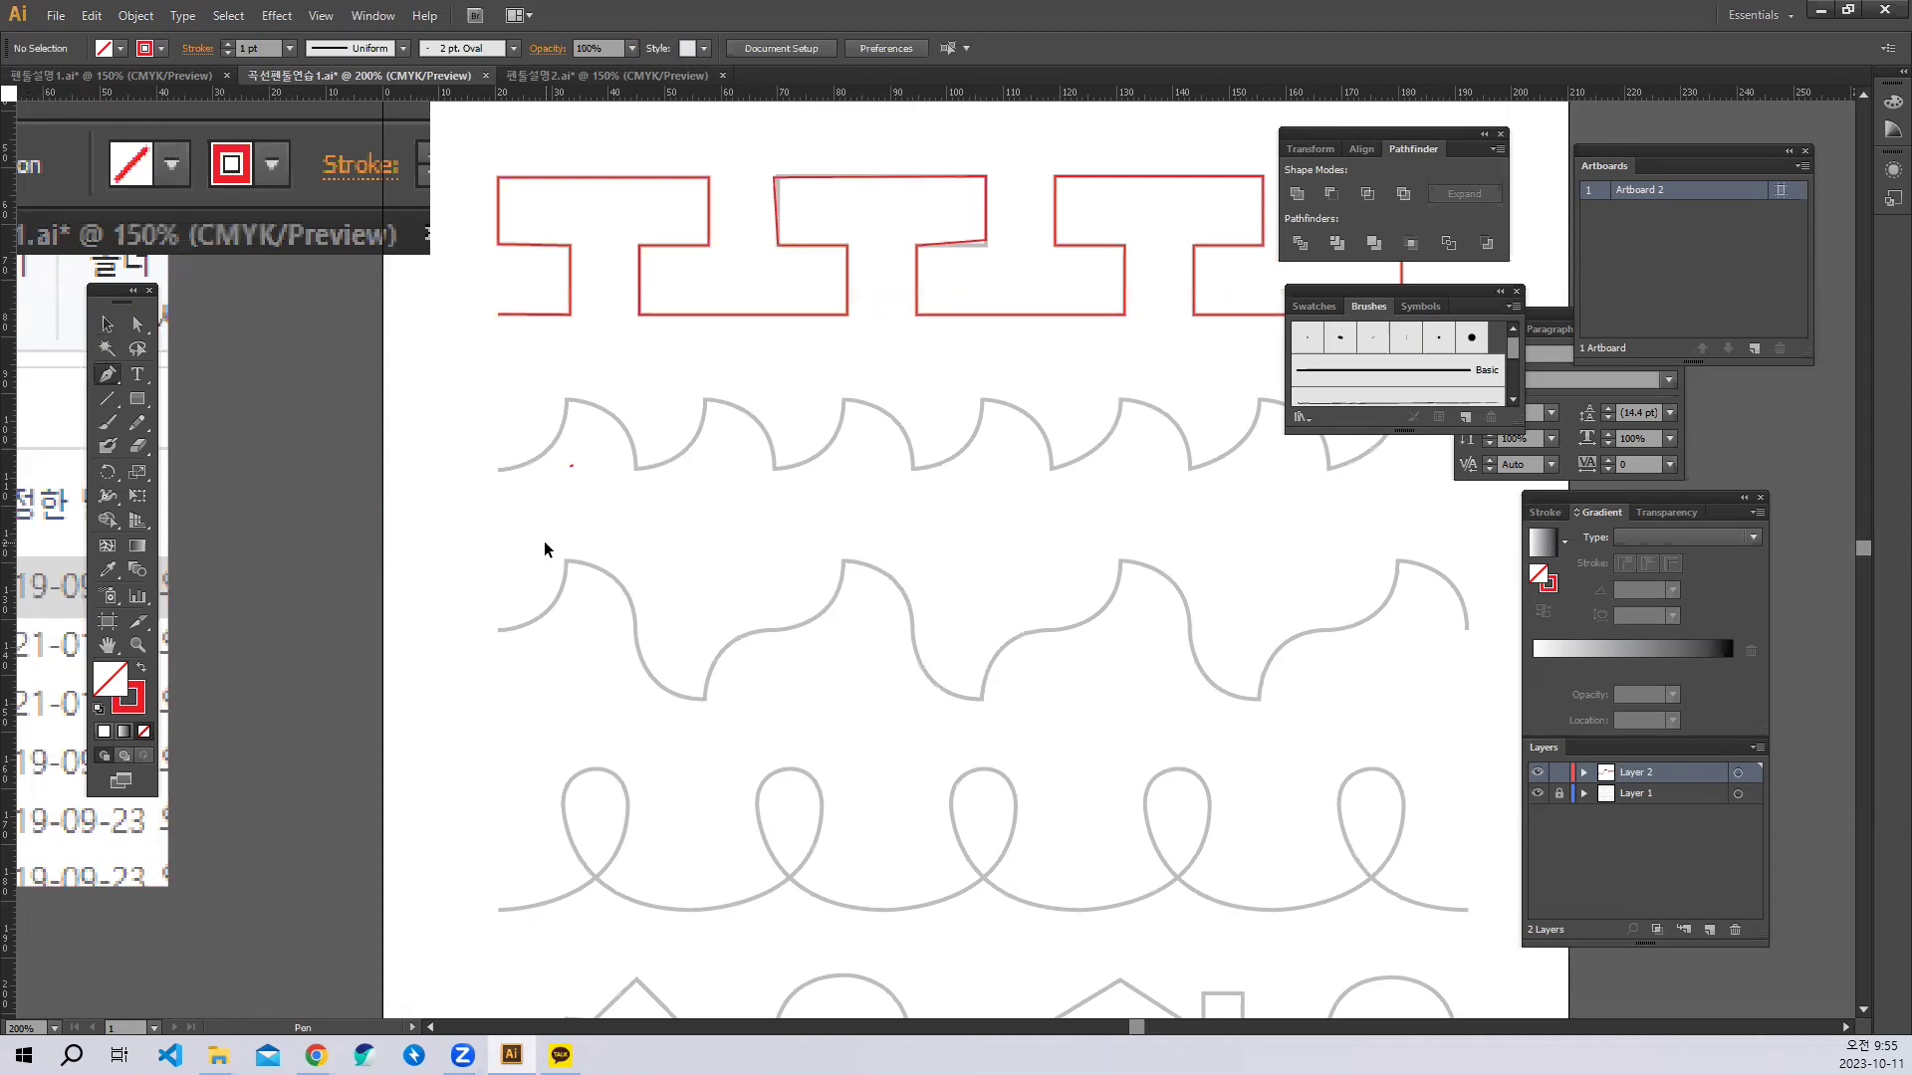
key("ctrl+plus")
left_click_drag(520, 546, 725, 575)
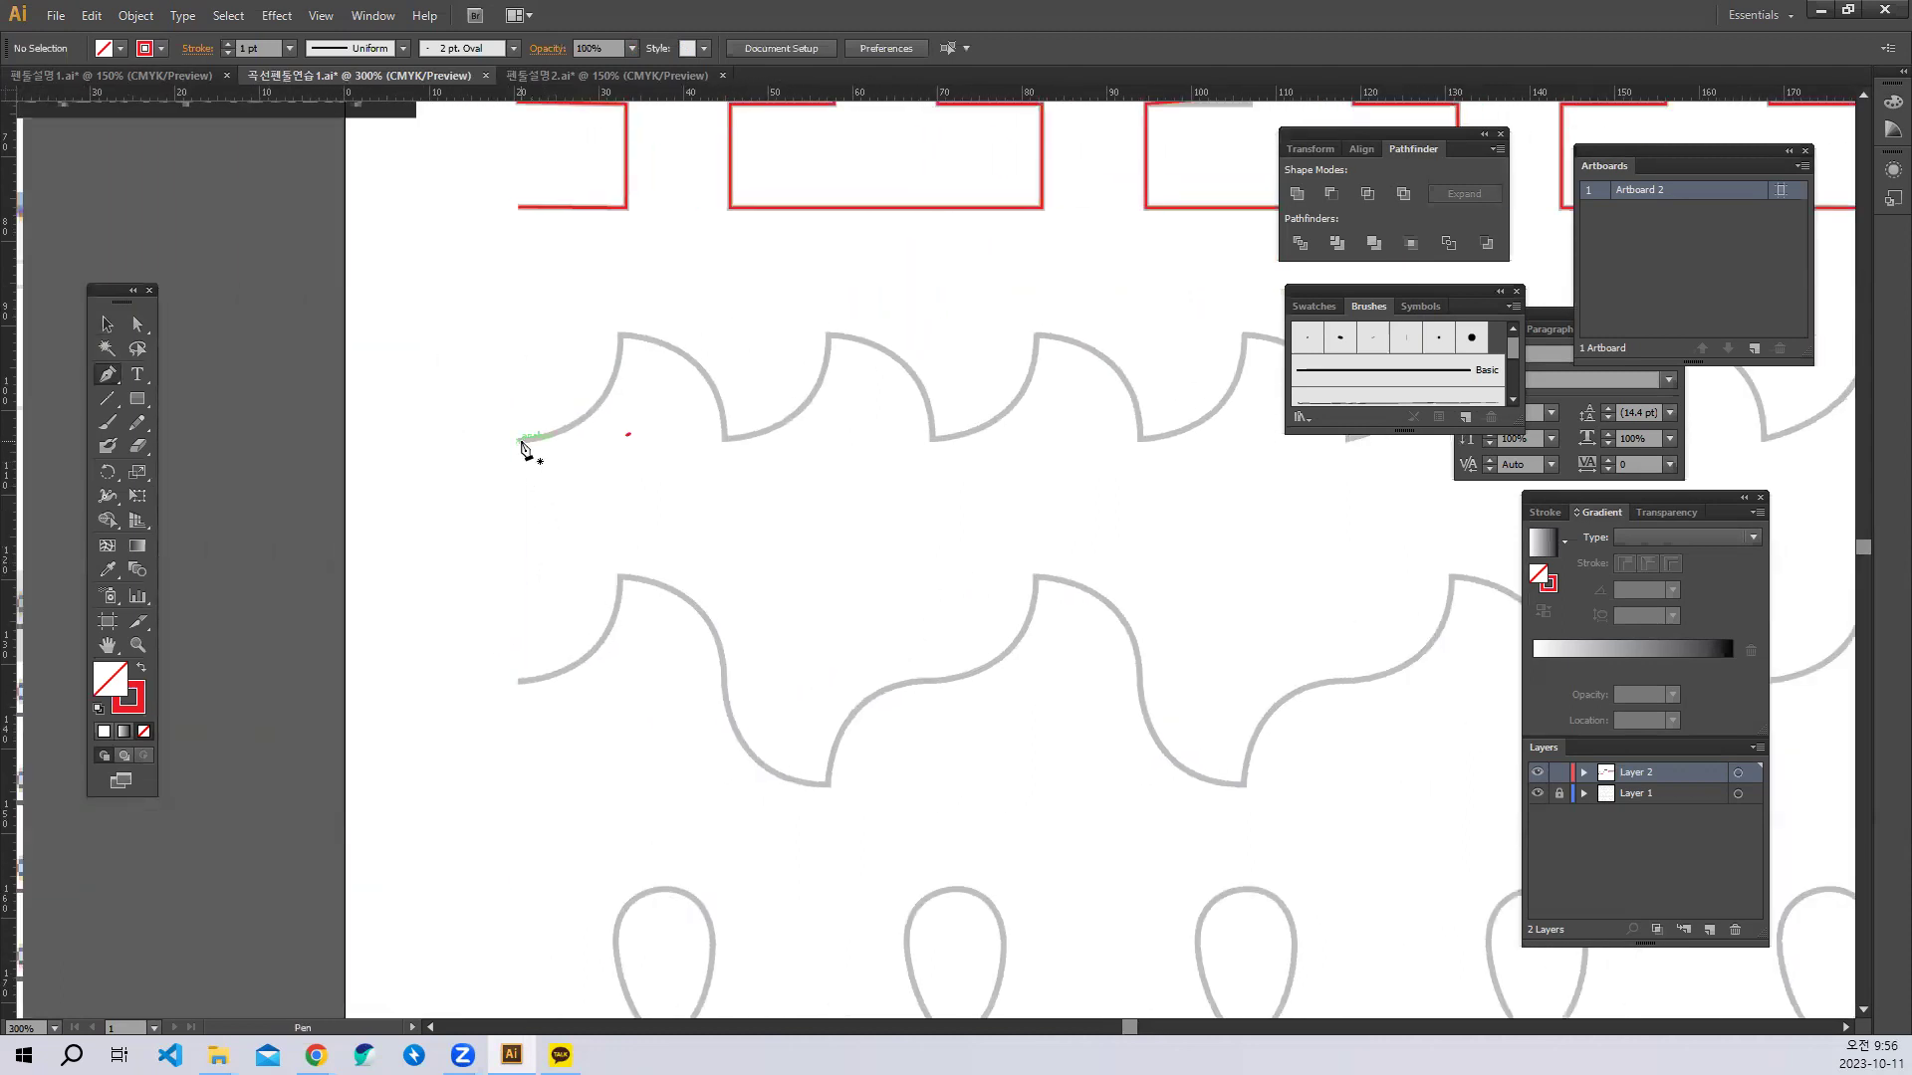
left_click_drag(521, 441, 624, 340)
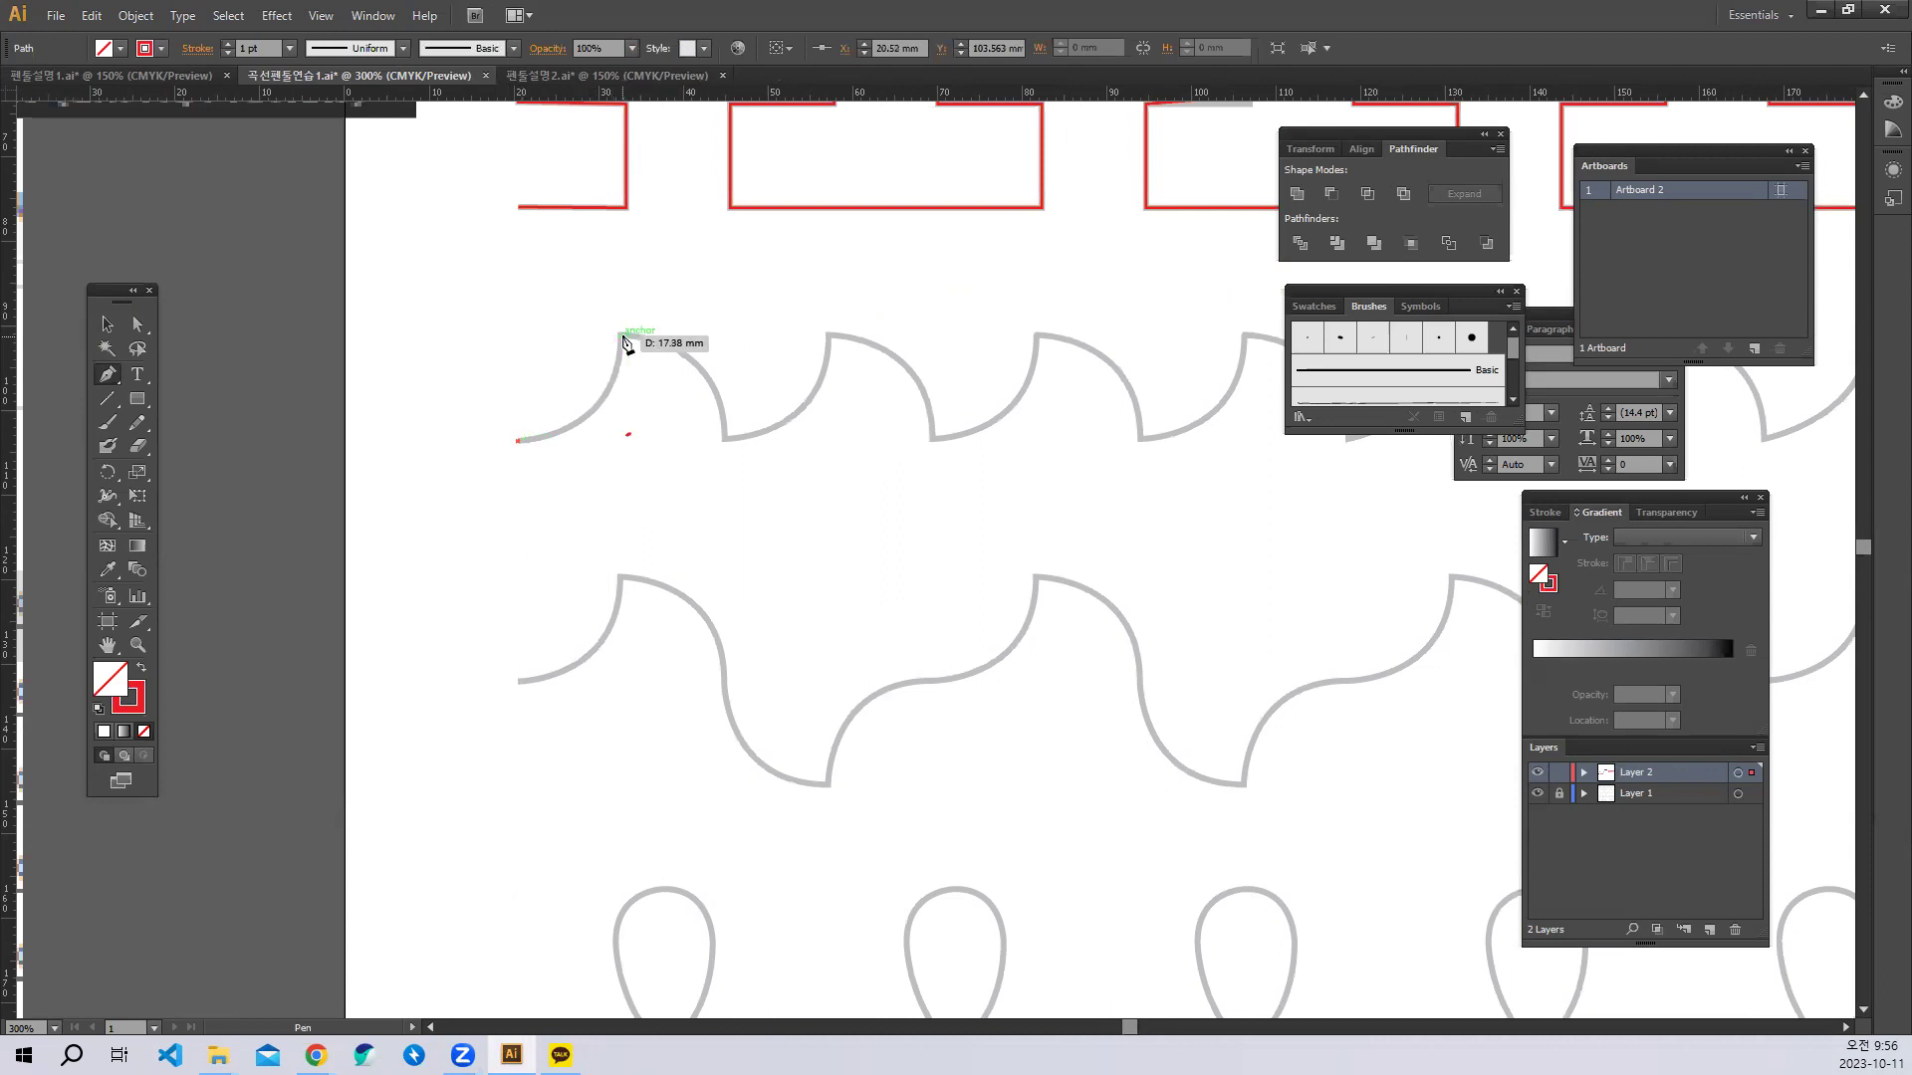
left_click_drag(622, 337, 624, 245)
left_click_drag(628, 228, 629, 223)
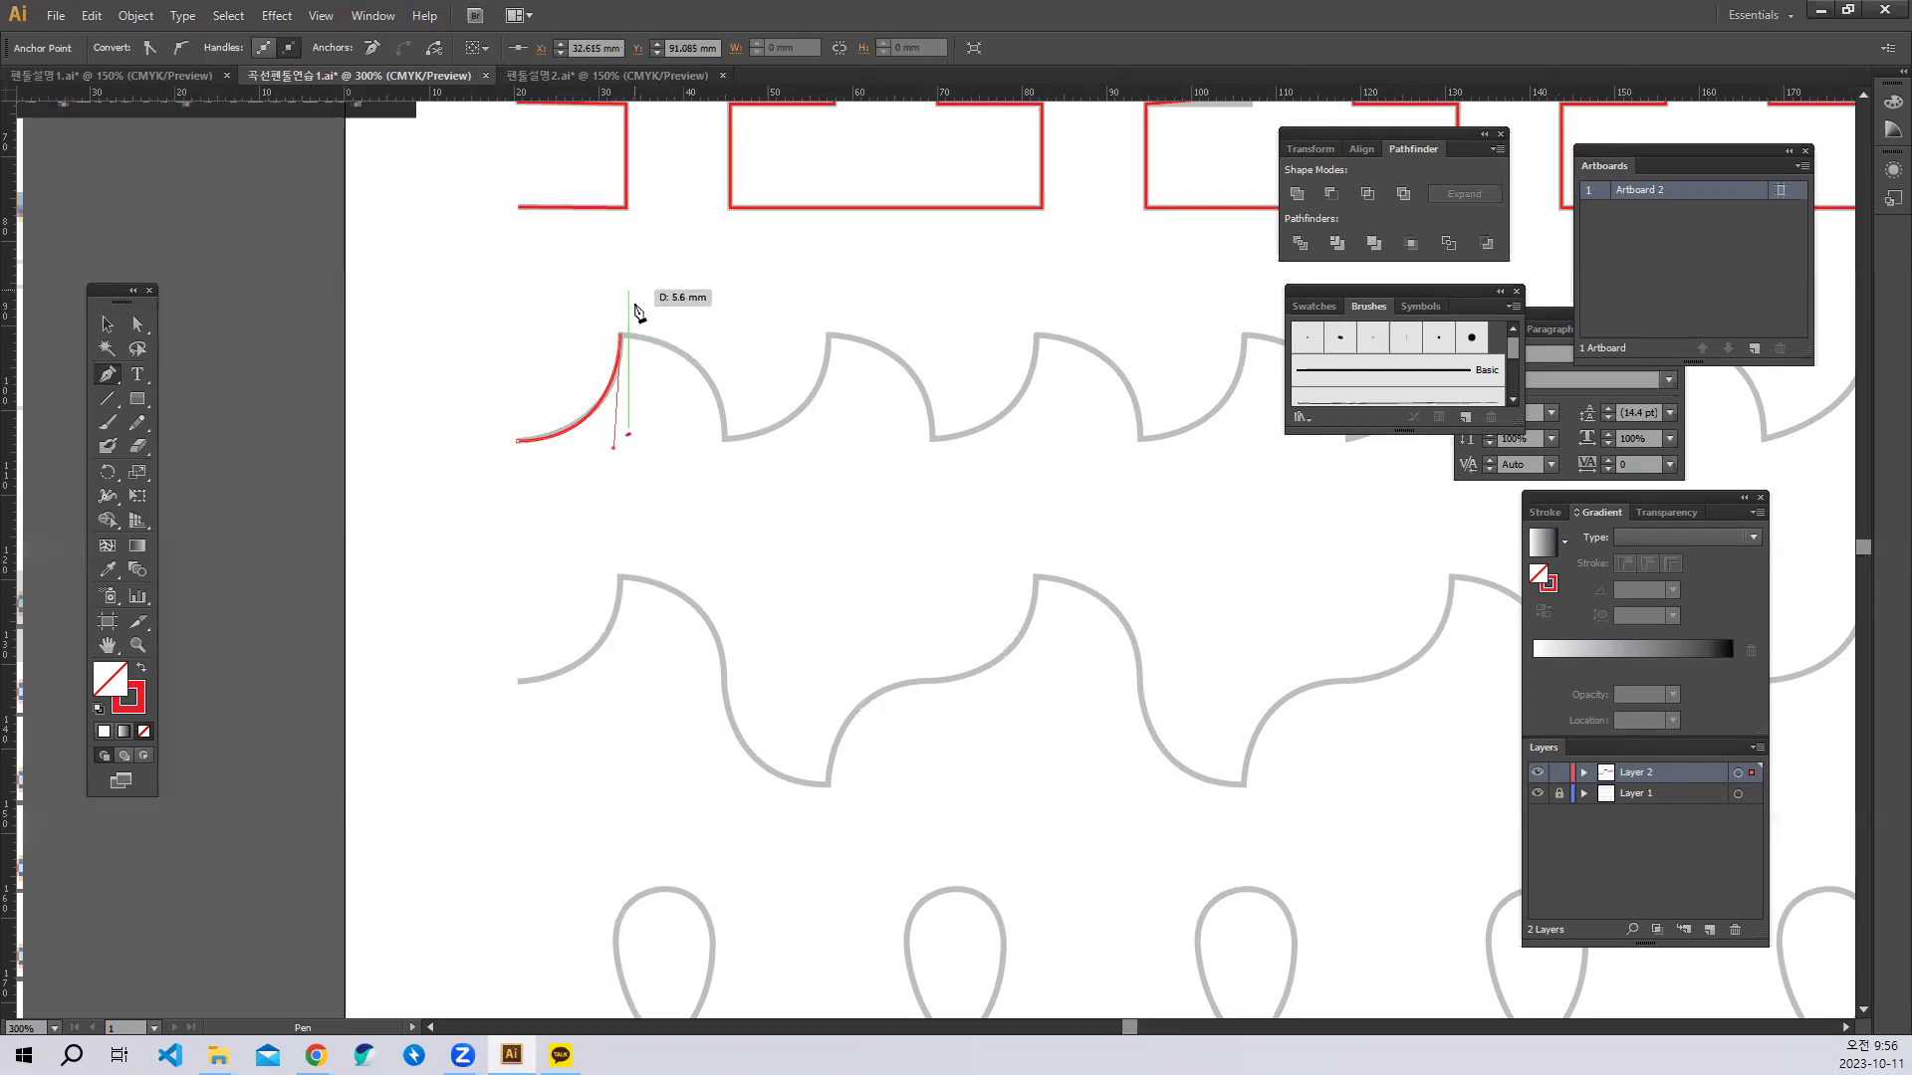
Trace the first falling and second rising curves of the upper wave, removing the outgoing handle at each anchor.
left_click(724, 438)
left_click_drag(723, 461, 730, 544)
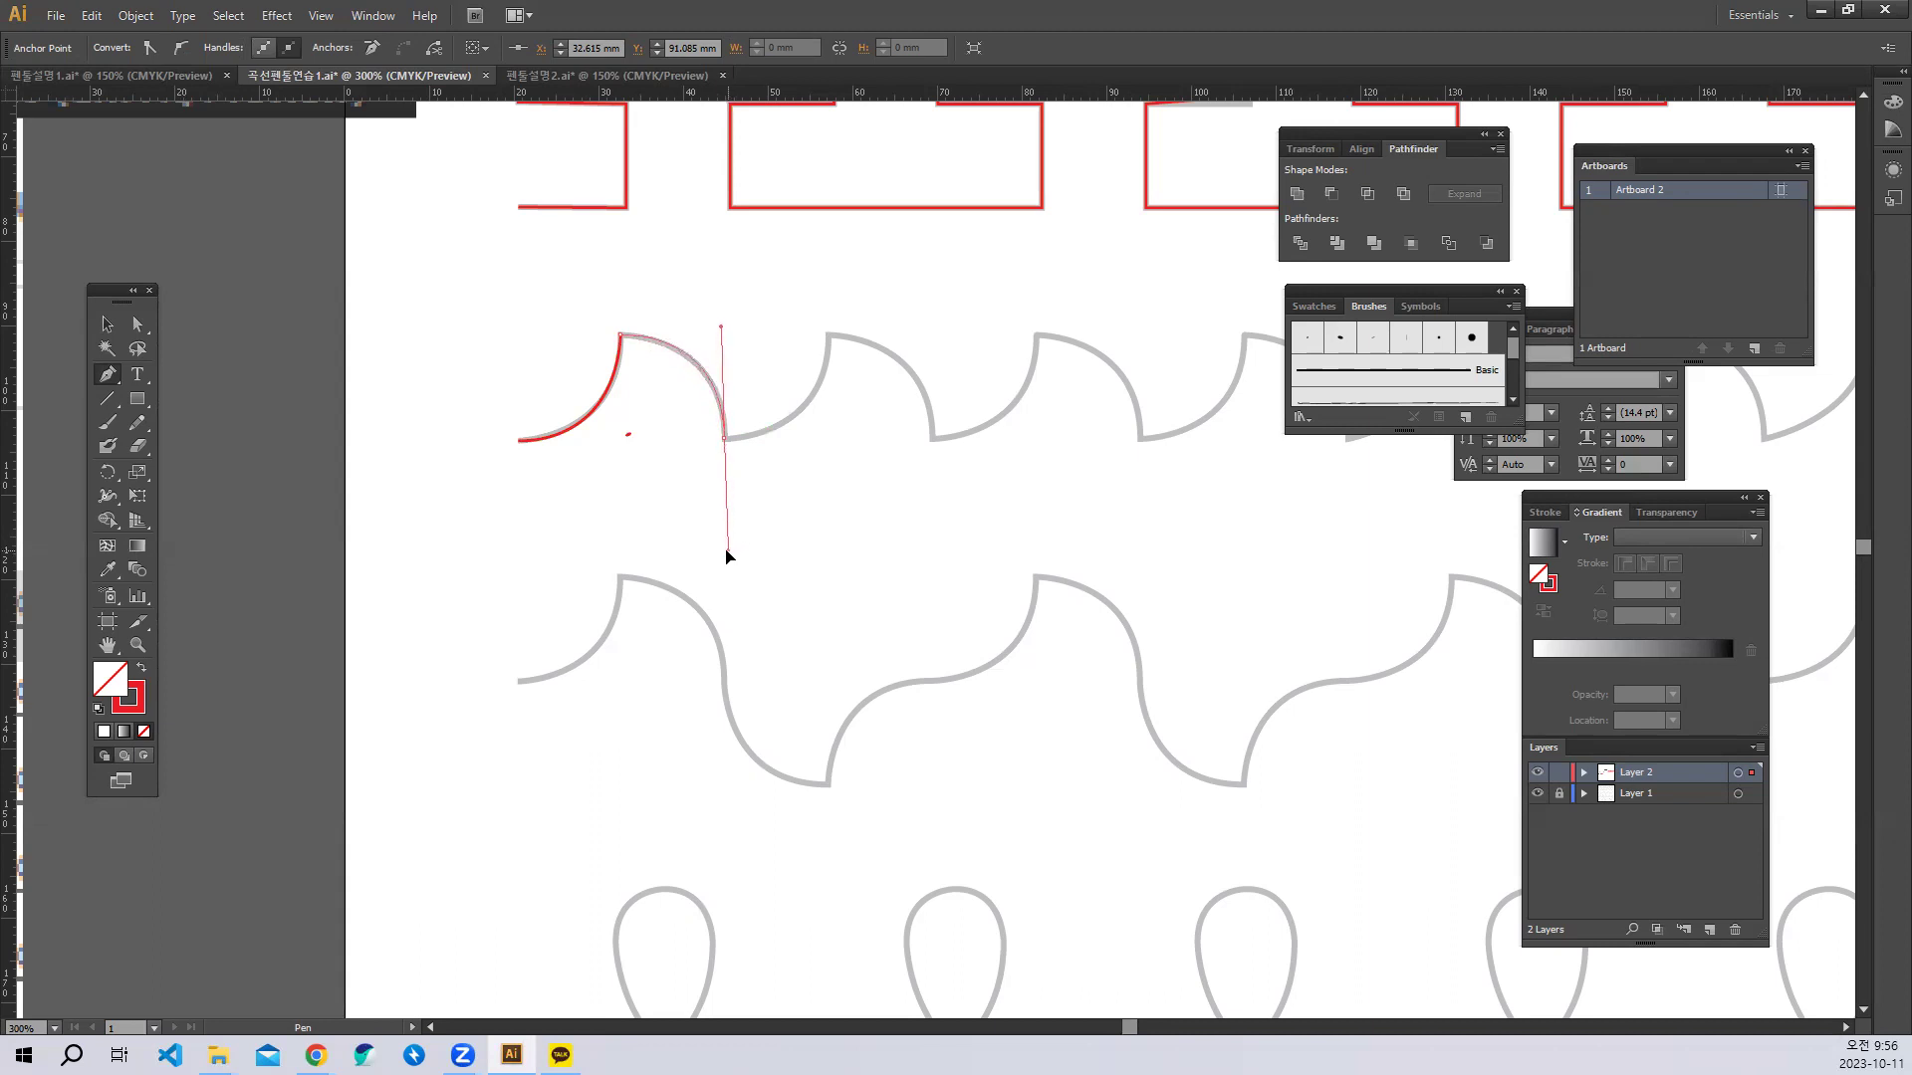
left_click(725, 439)
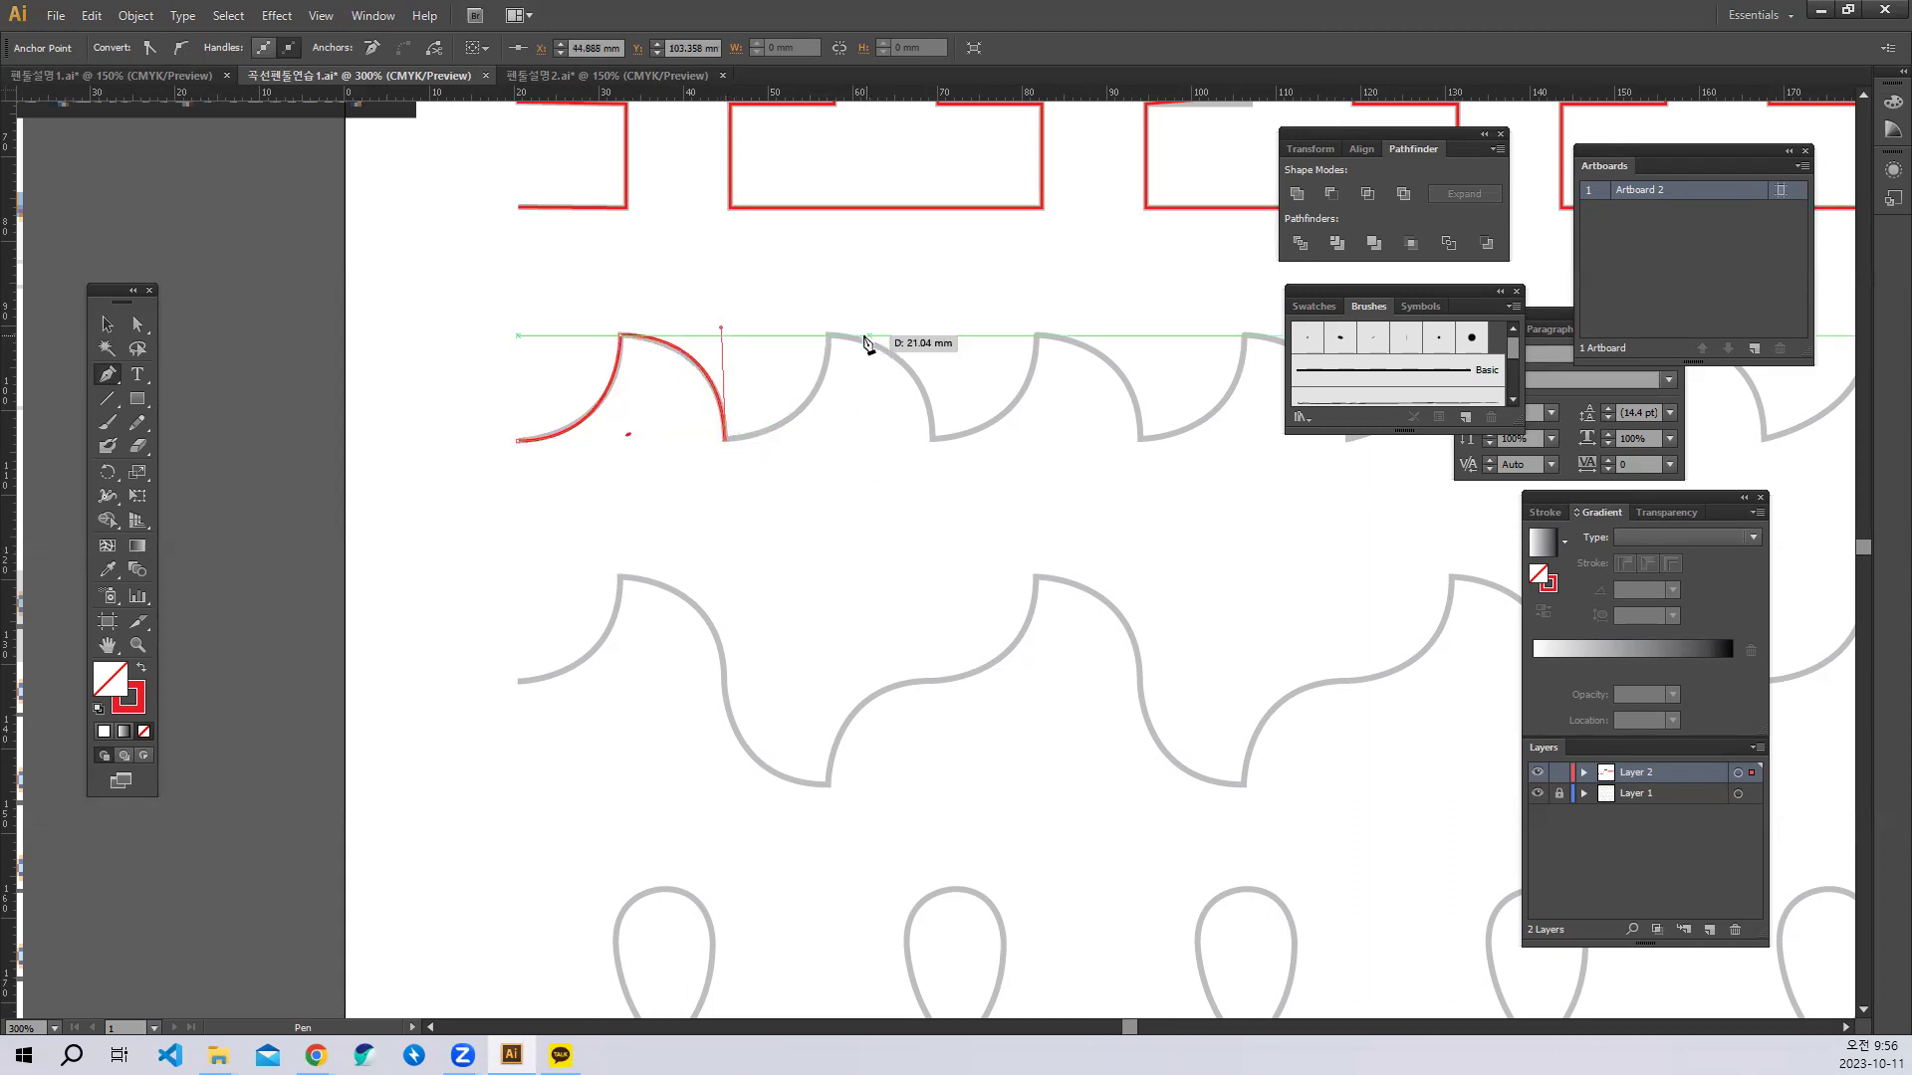
left_click_drag(829, 336, 838, 235)
left_click(830, 341)
Add the second falling and third rising curves of the upper wave, and end the path at the third peak.
left_click_drag(932, 436, 940, 559)
left_click(930, 440)
left_click_drag(1036, 336, 1045, 226)
key("ctrl")
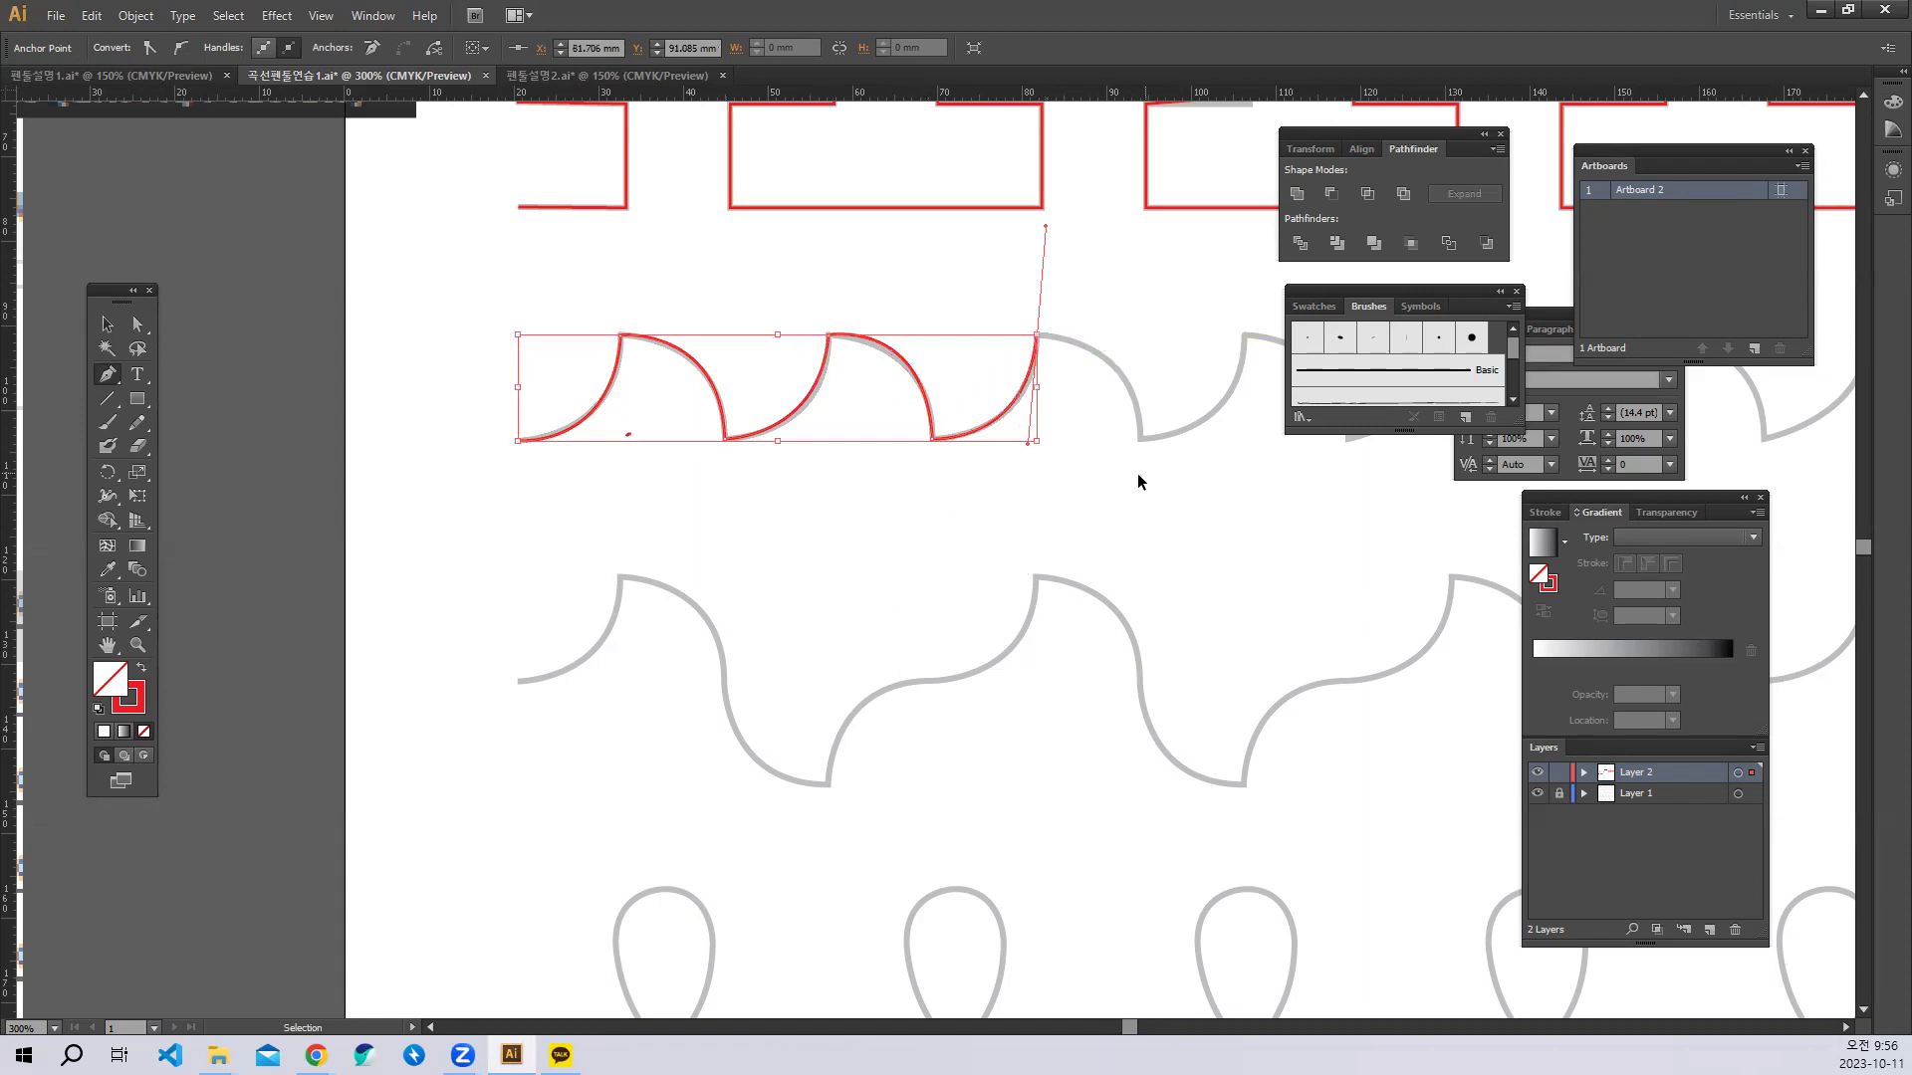
left_click(1145, 469, "ctrl")
Start a new Pen path on the lower wave line, tracing its first rising curve and the falling curve to mid-height.
scroll(1045, 589, "down", 3)
scroll(926, 439, "left", 3)
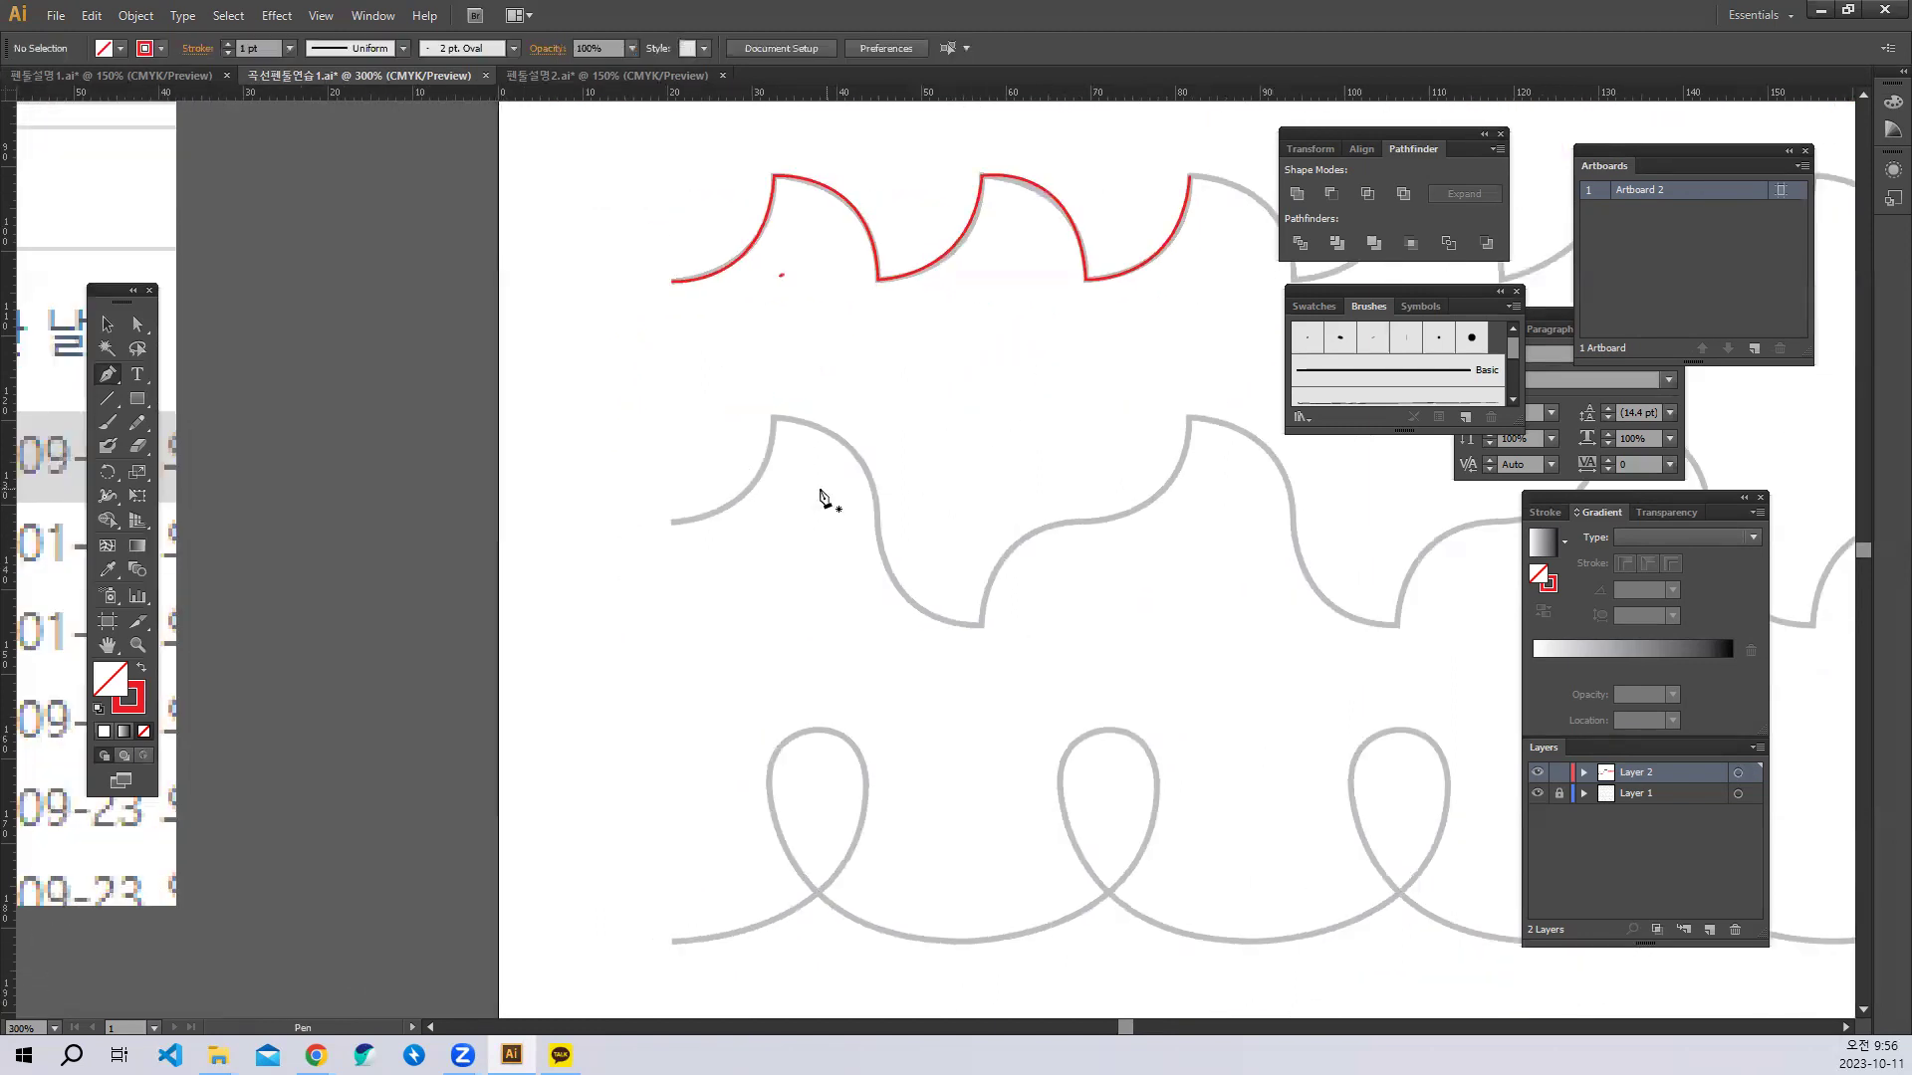
left_click(671, 522)
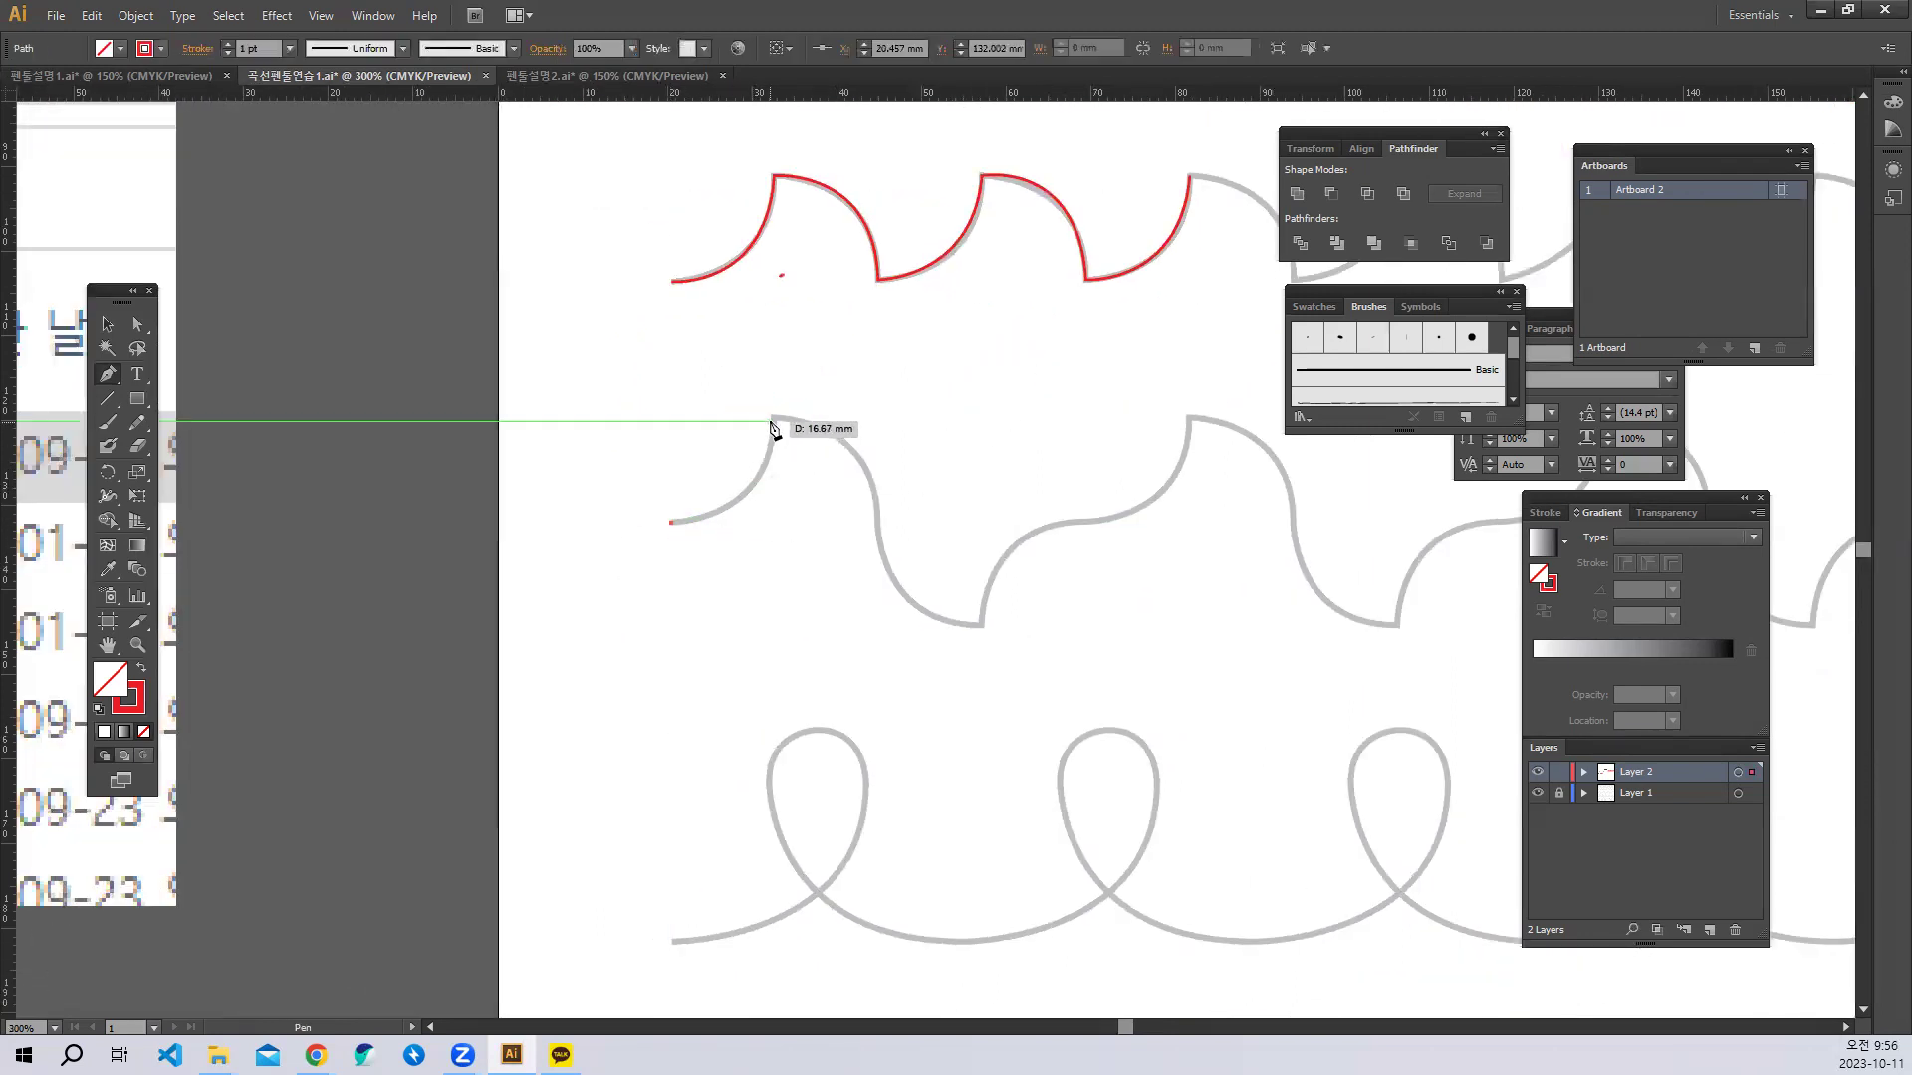
left_click_drag(773, 417, 780, 315)
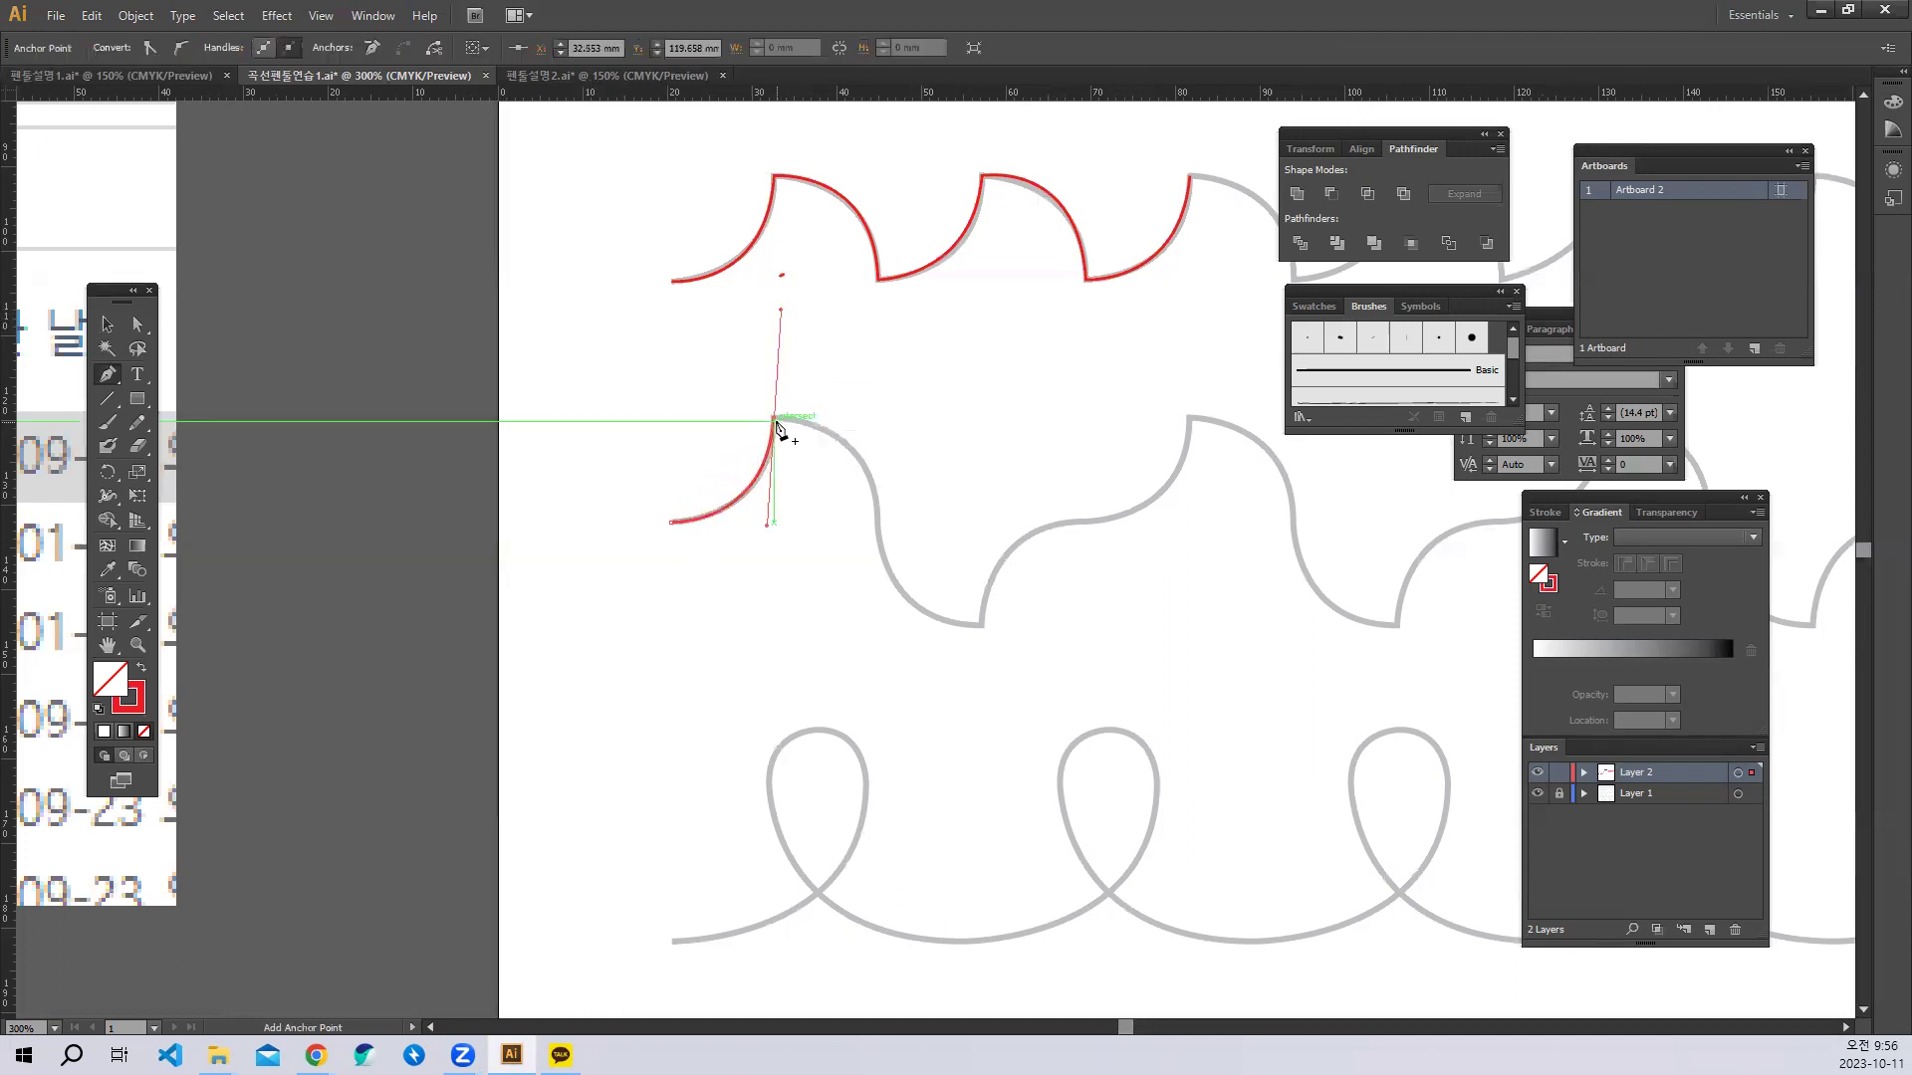
left_click(774, 418)
left_click_drag(878, 529, 875, 642)
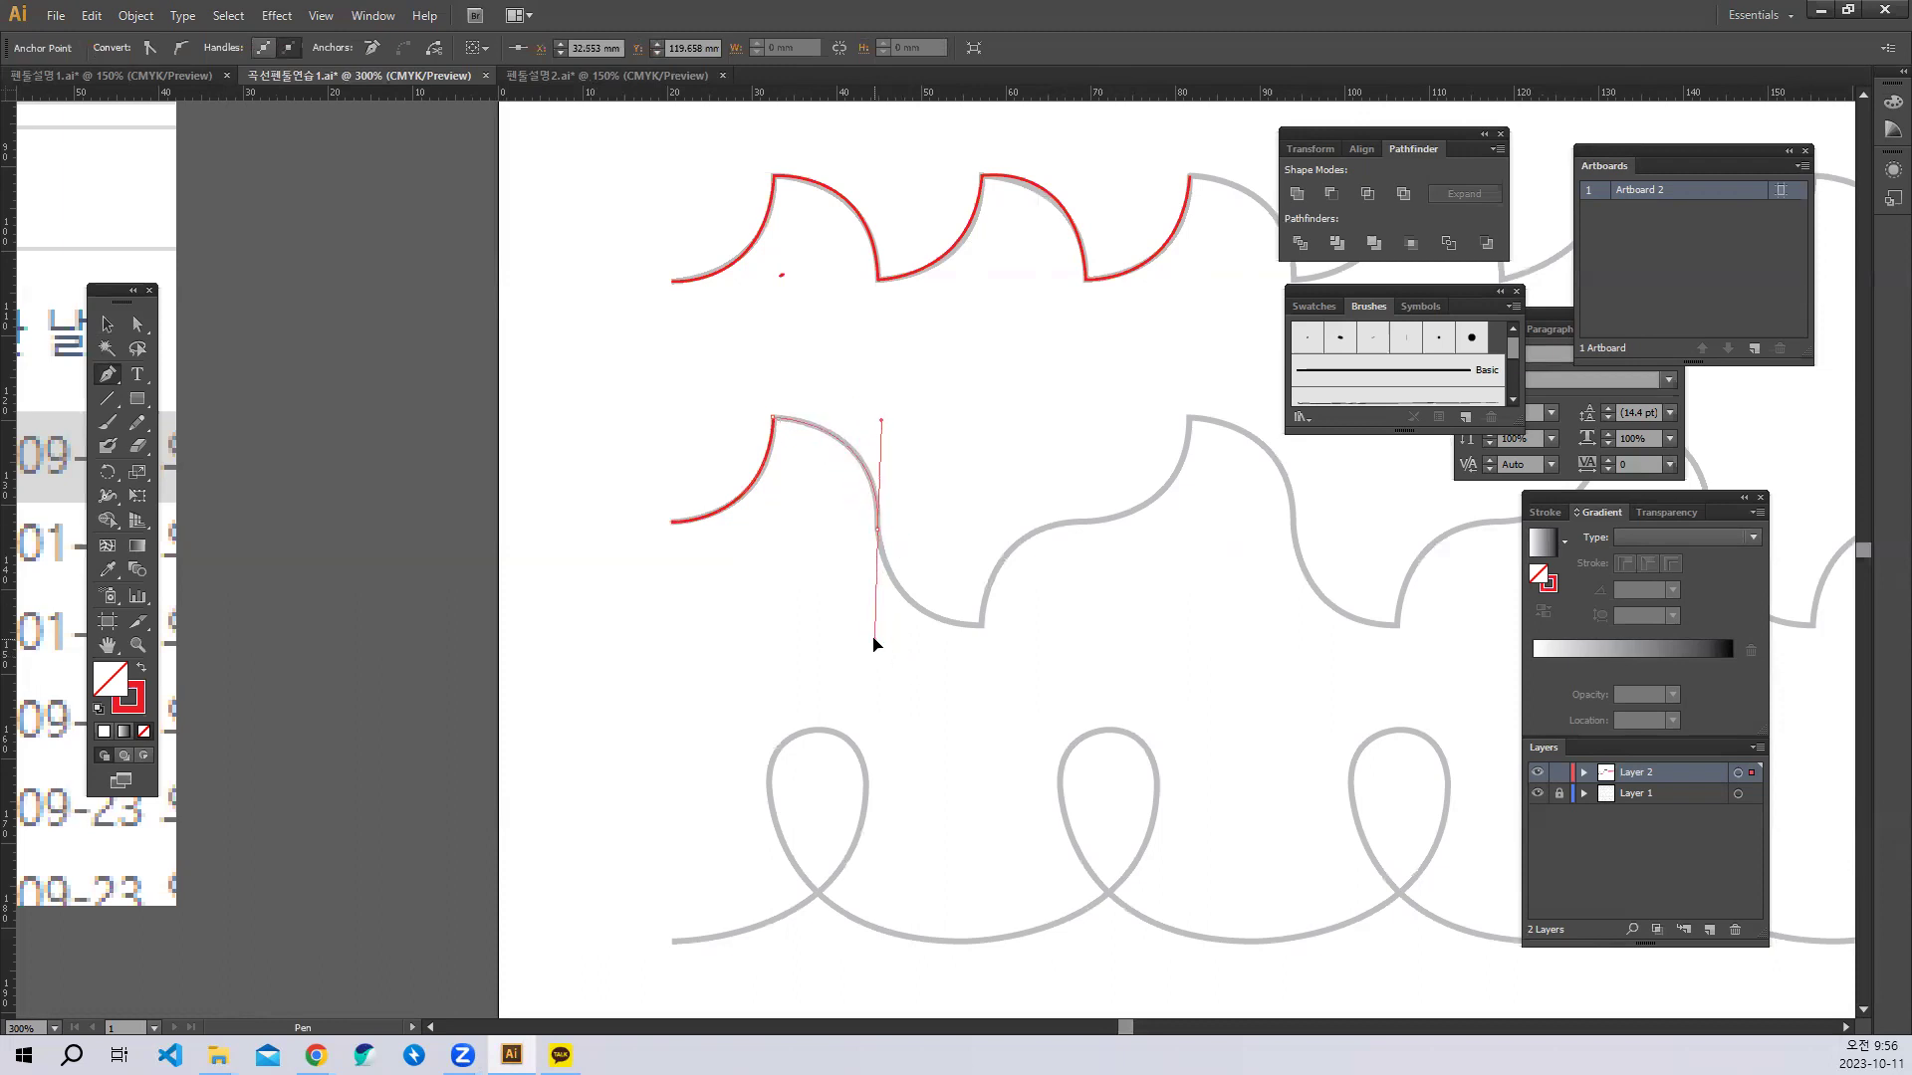
left_click(881, 536)
Continue the lower wave path through the trough and up to the second peak, retracting the outgoing handle at each anchor.
left_click_drag(982, 626, 1058, 627)
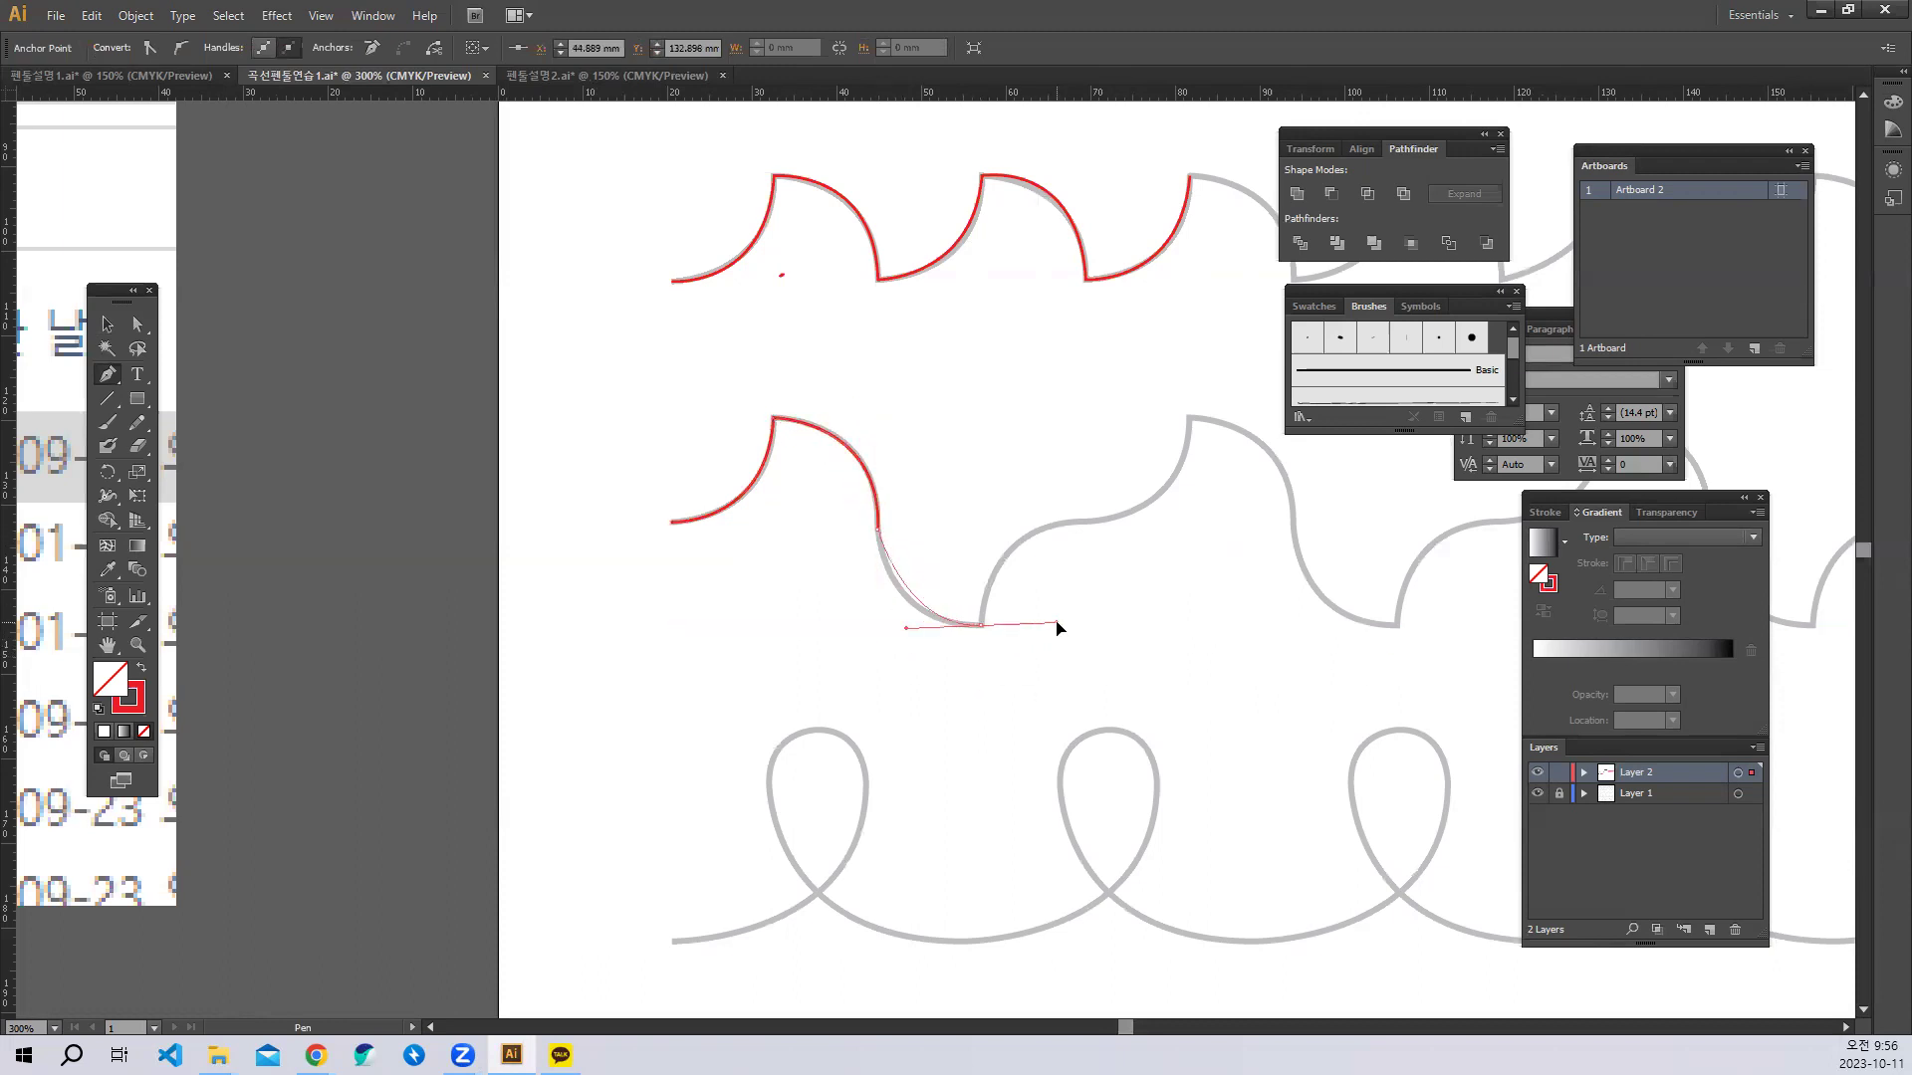
left_click(982, 627)
left_click_drag(1082, 520, 1165, 523)
left_click(1078, 519)
left_click_drag(1191, 418, 1195, 323)
left_click(1190, 418)
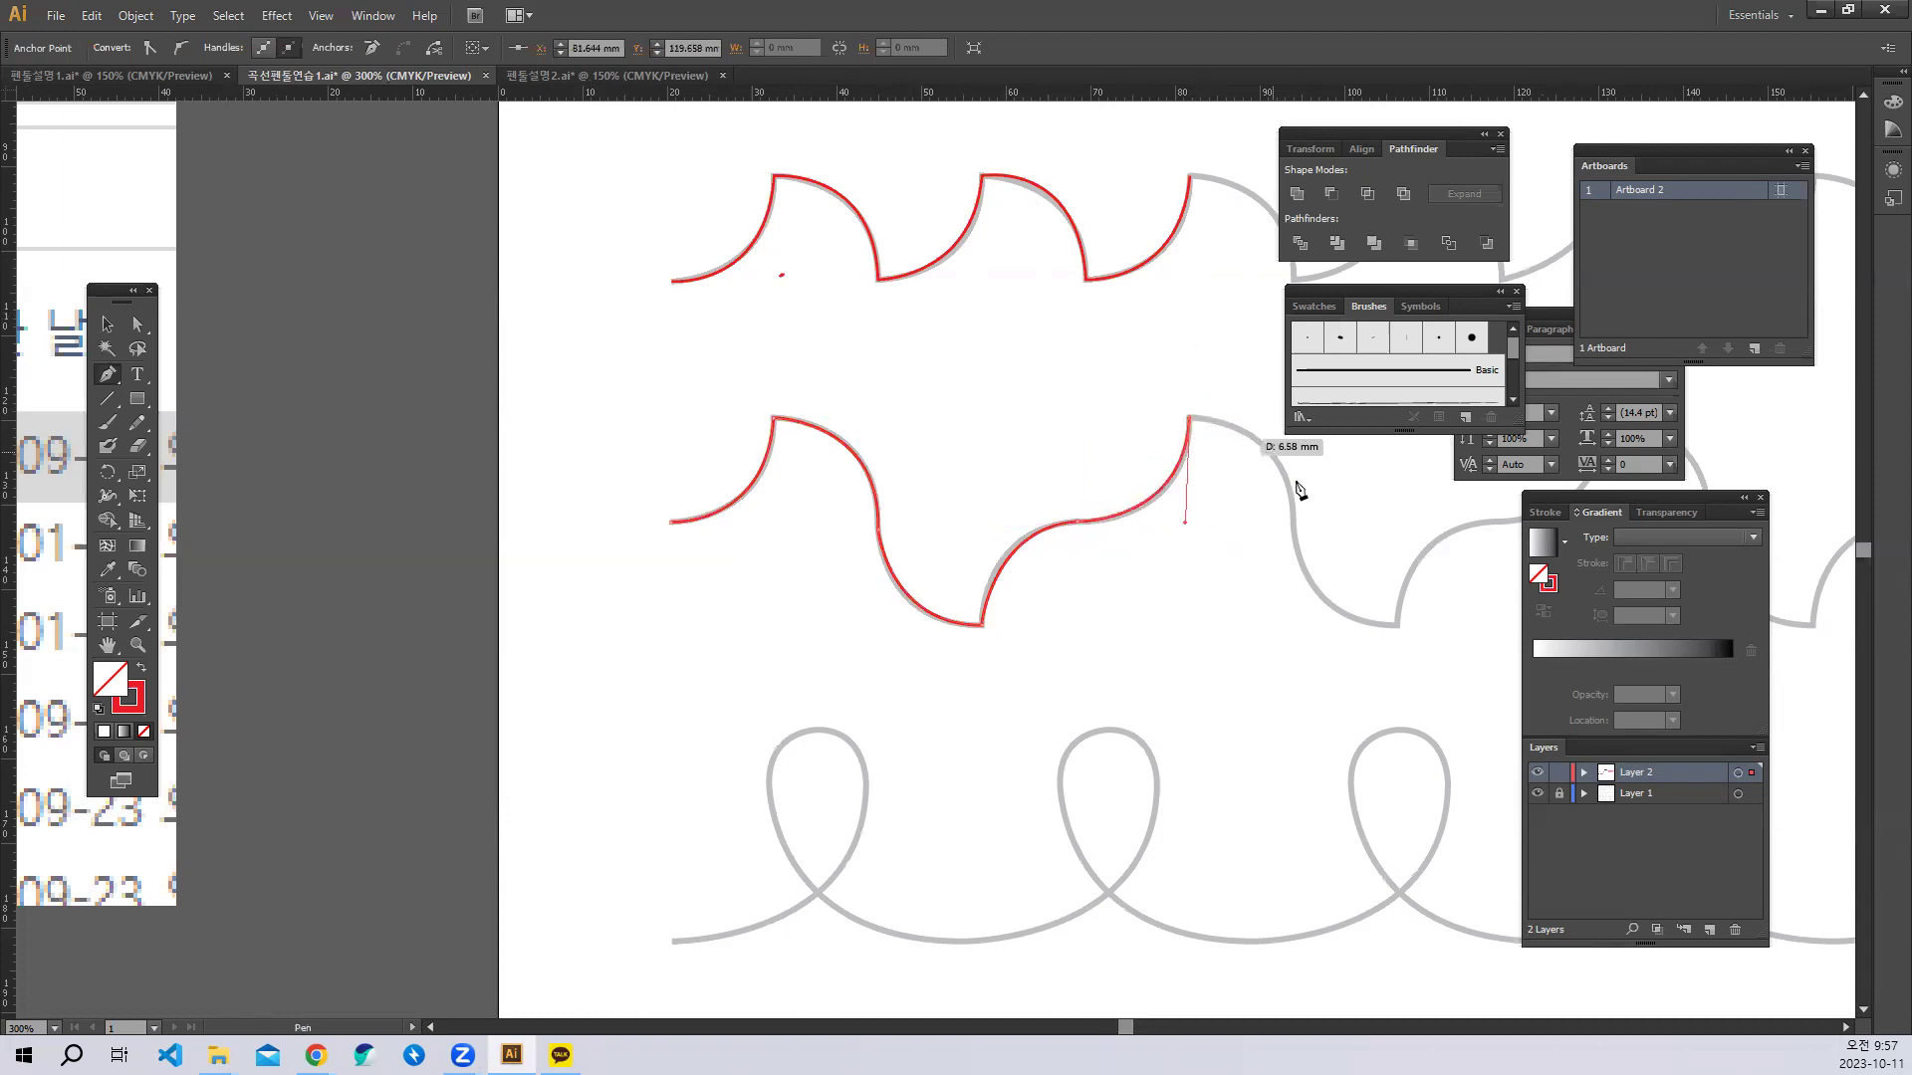
Trace the curve falling from the second peak of the lower wave and end the path.
left_click_drag(1293, 505, 1298, 573)
left_click(1179, 608, "ctrl")
left_click_drag(1124, 863, 1171, 423)
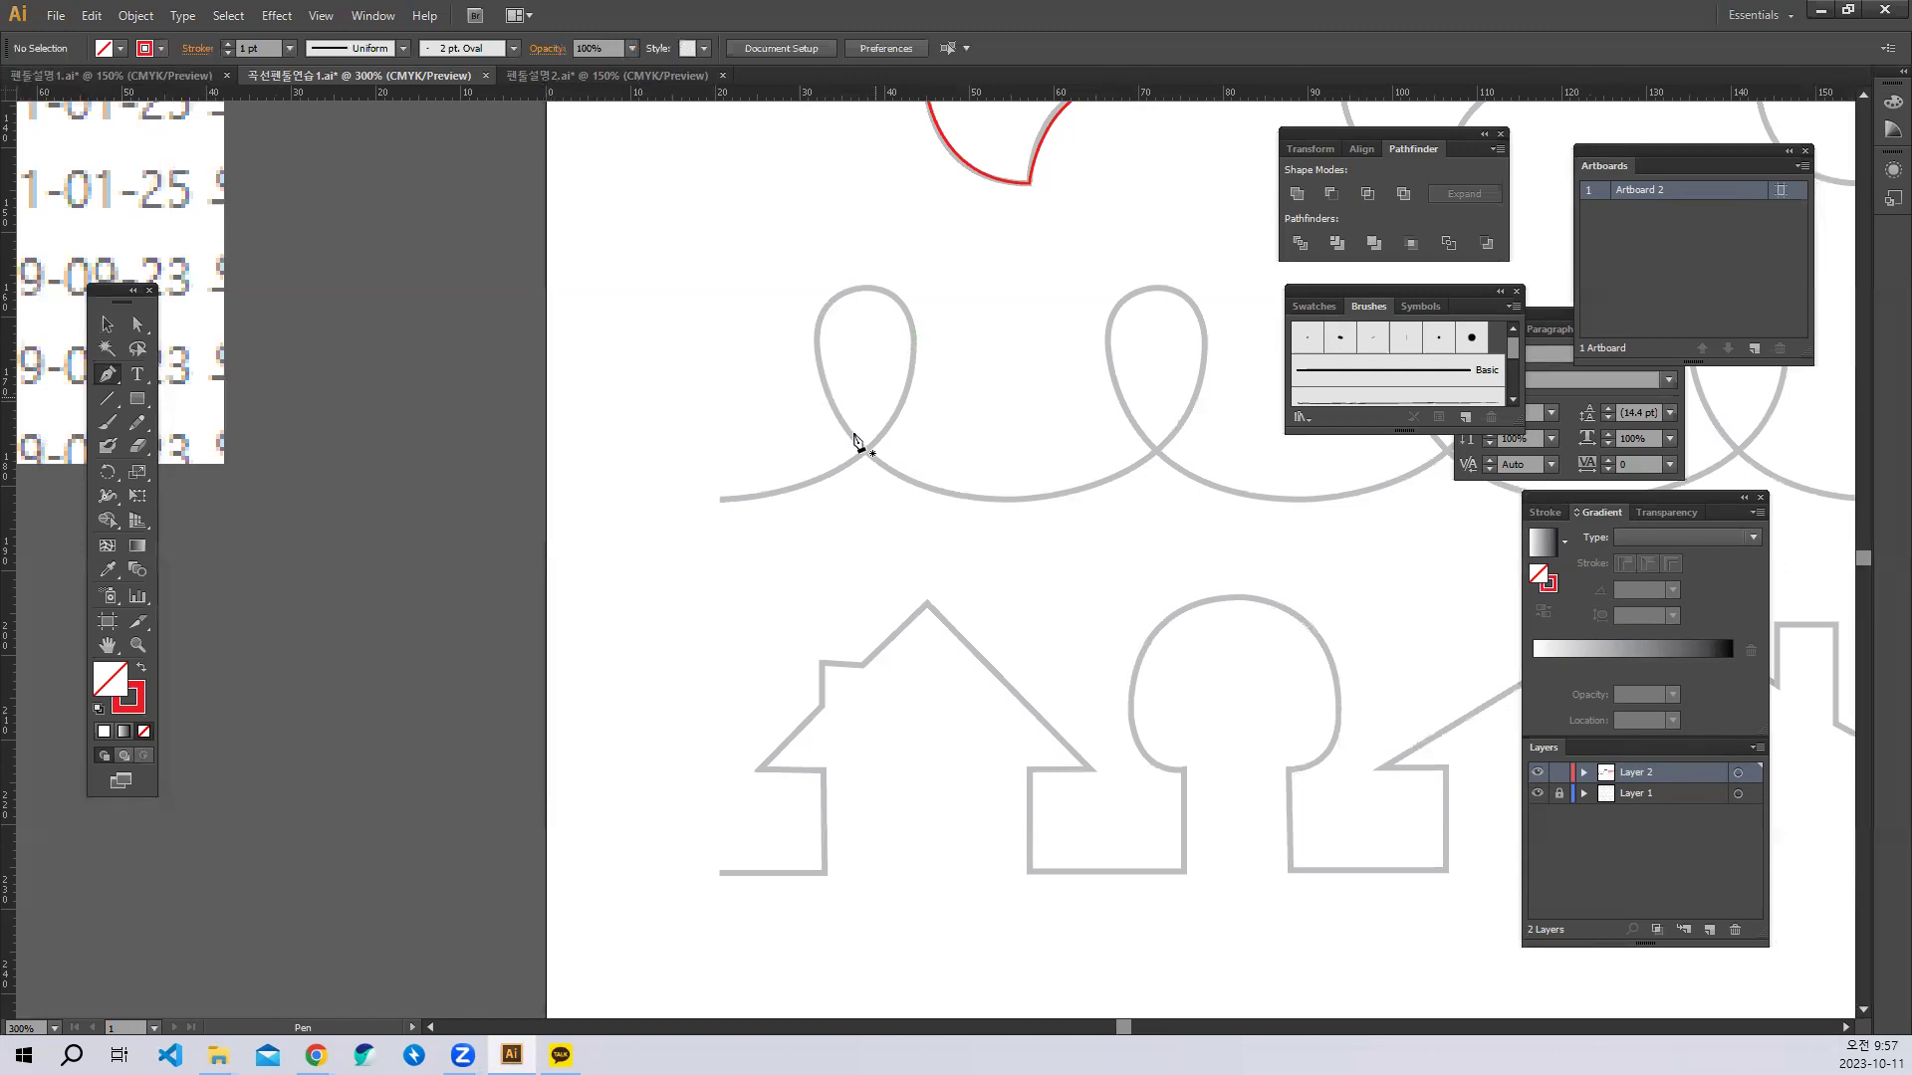
Start a Pen path on the looping guide line, tracing the first rise and the curve to the loop's peak, retracting each outgoing handle.
left_click(721, 499)
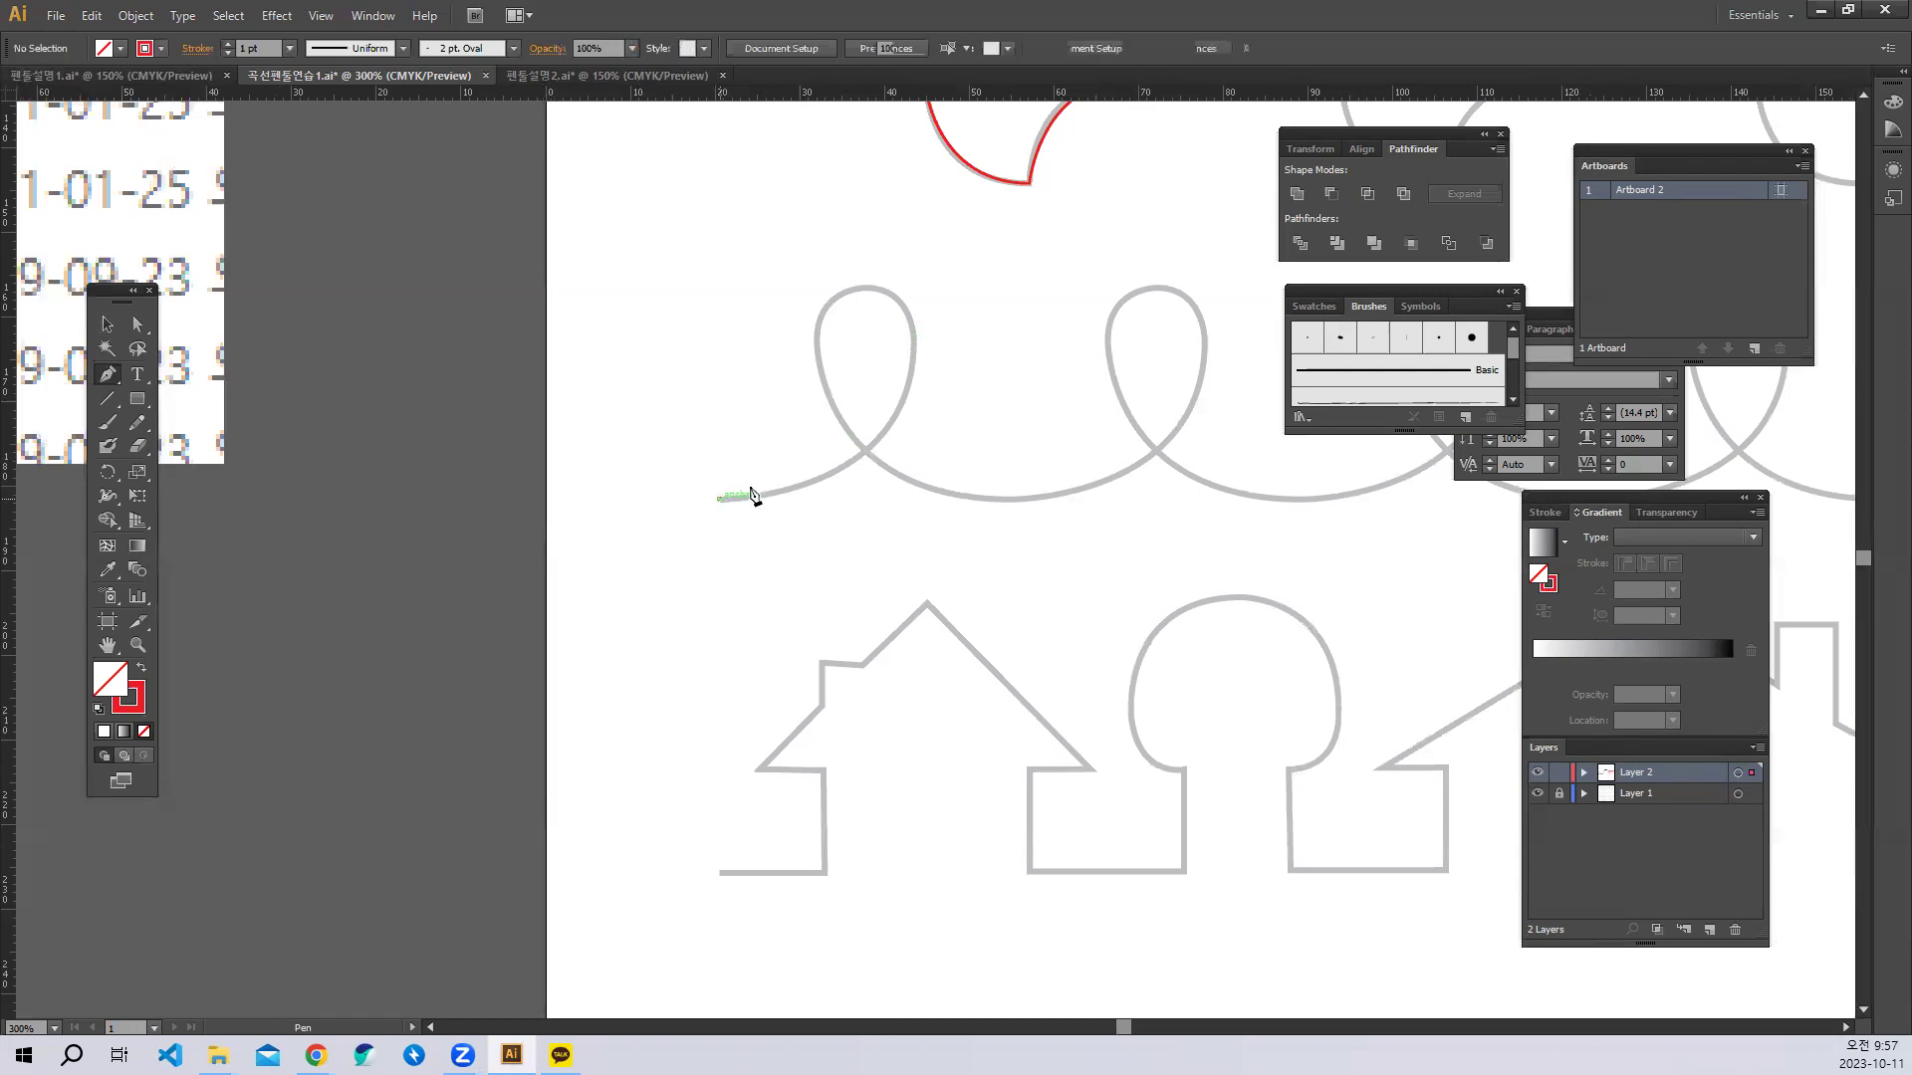
left_click_drag(913, 334, 916, 169)
left_click(913, 334)
left_click_drag(869, 289, 833, 291)
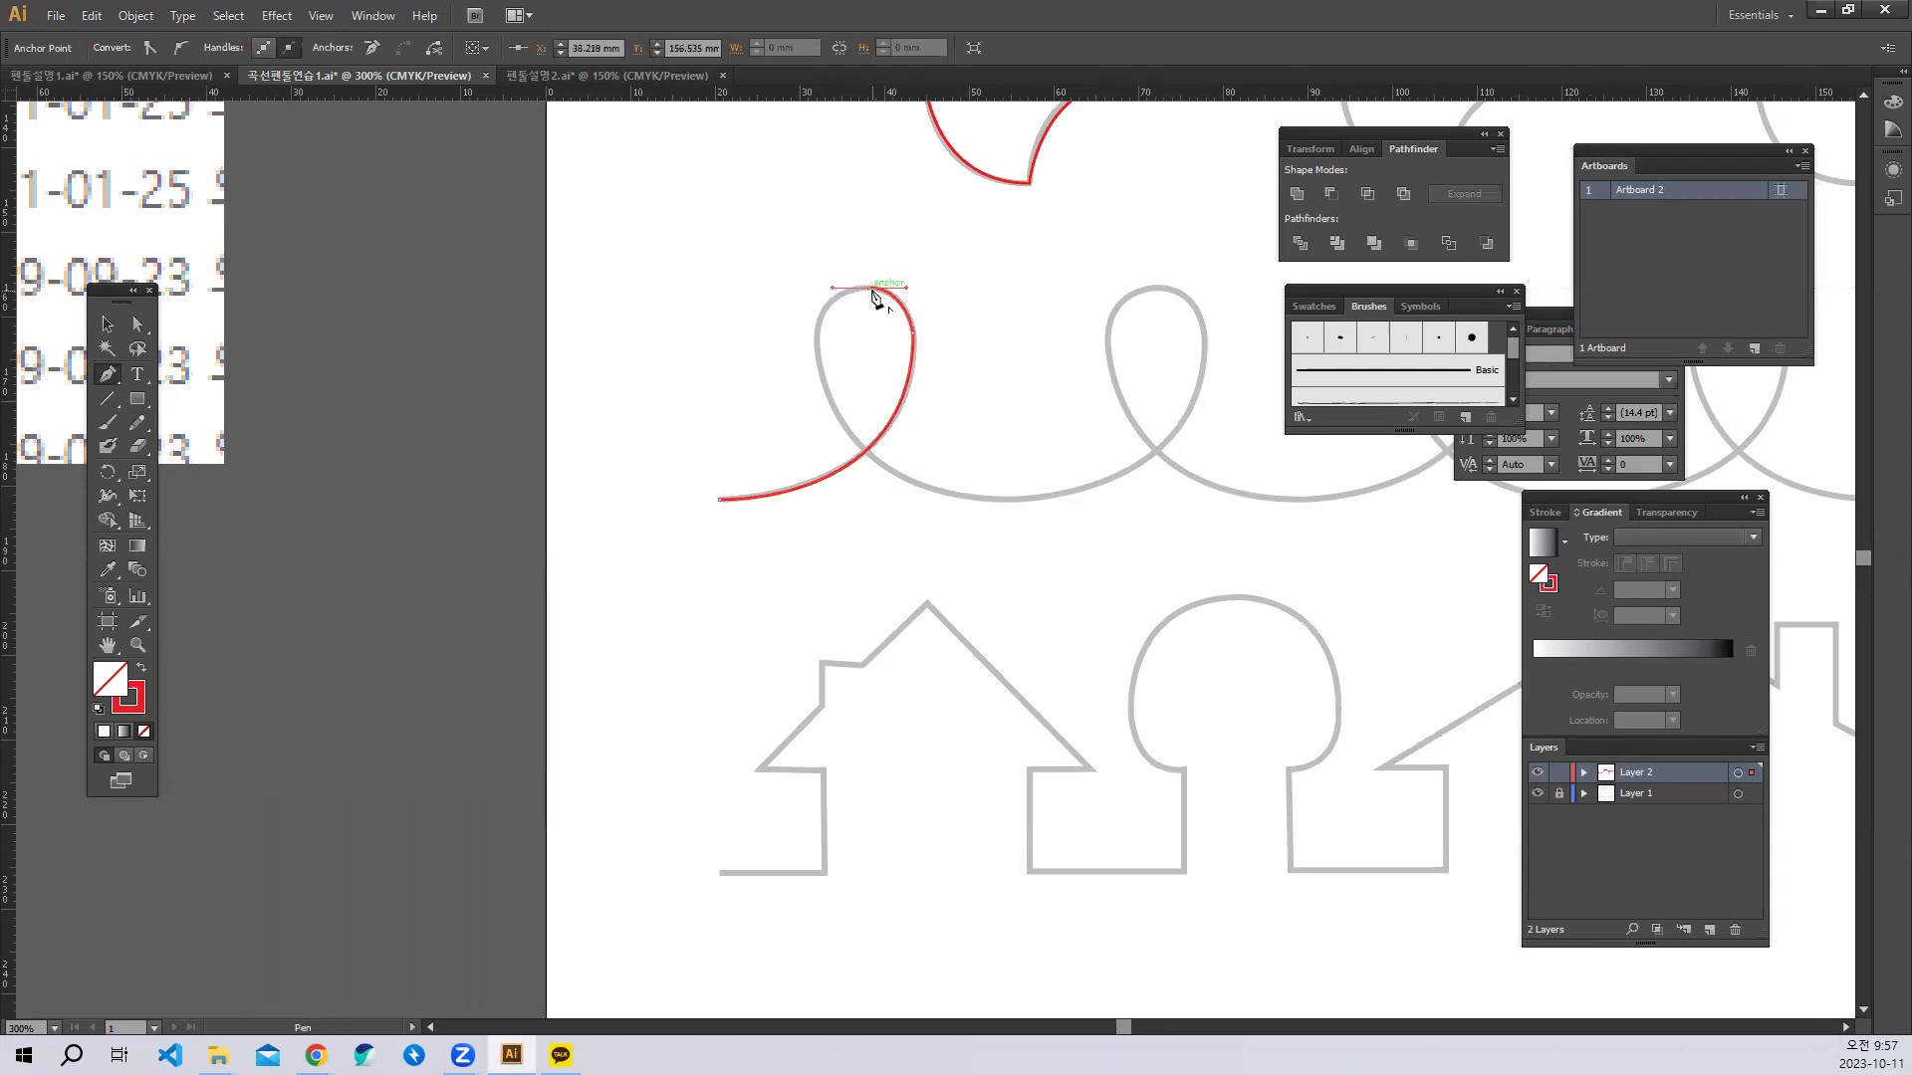
left_click(871, 290)
Continue the path down the first loop to the trough, undo the stray anchor there, and retract the trough's outgoing handle.
left_click(817, 325)
left_click_drag(1007, 498, 1204, 505)
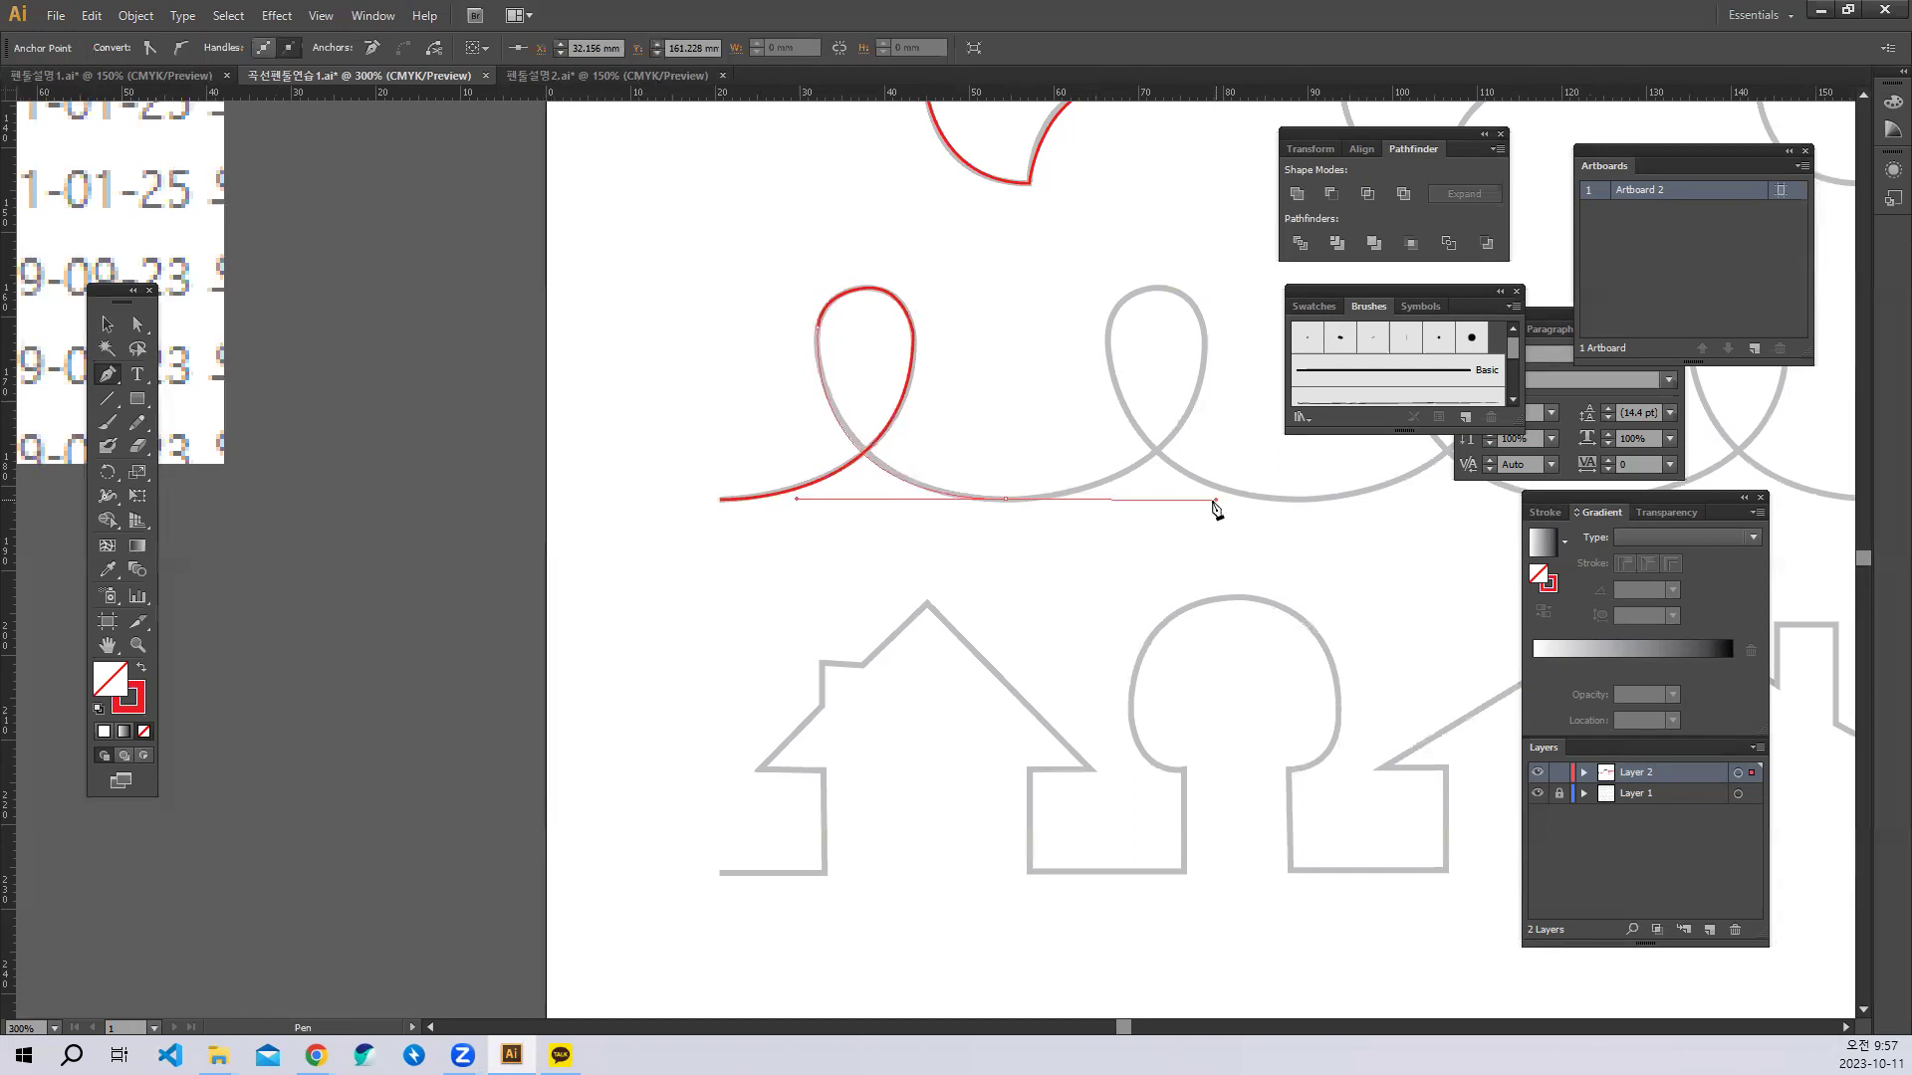
left_click(1008, 504)
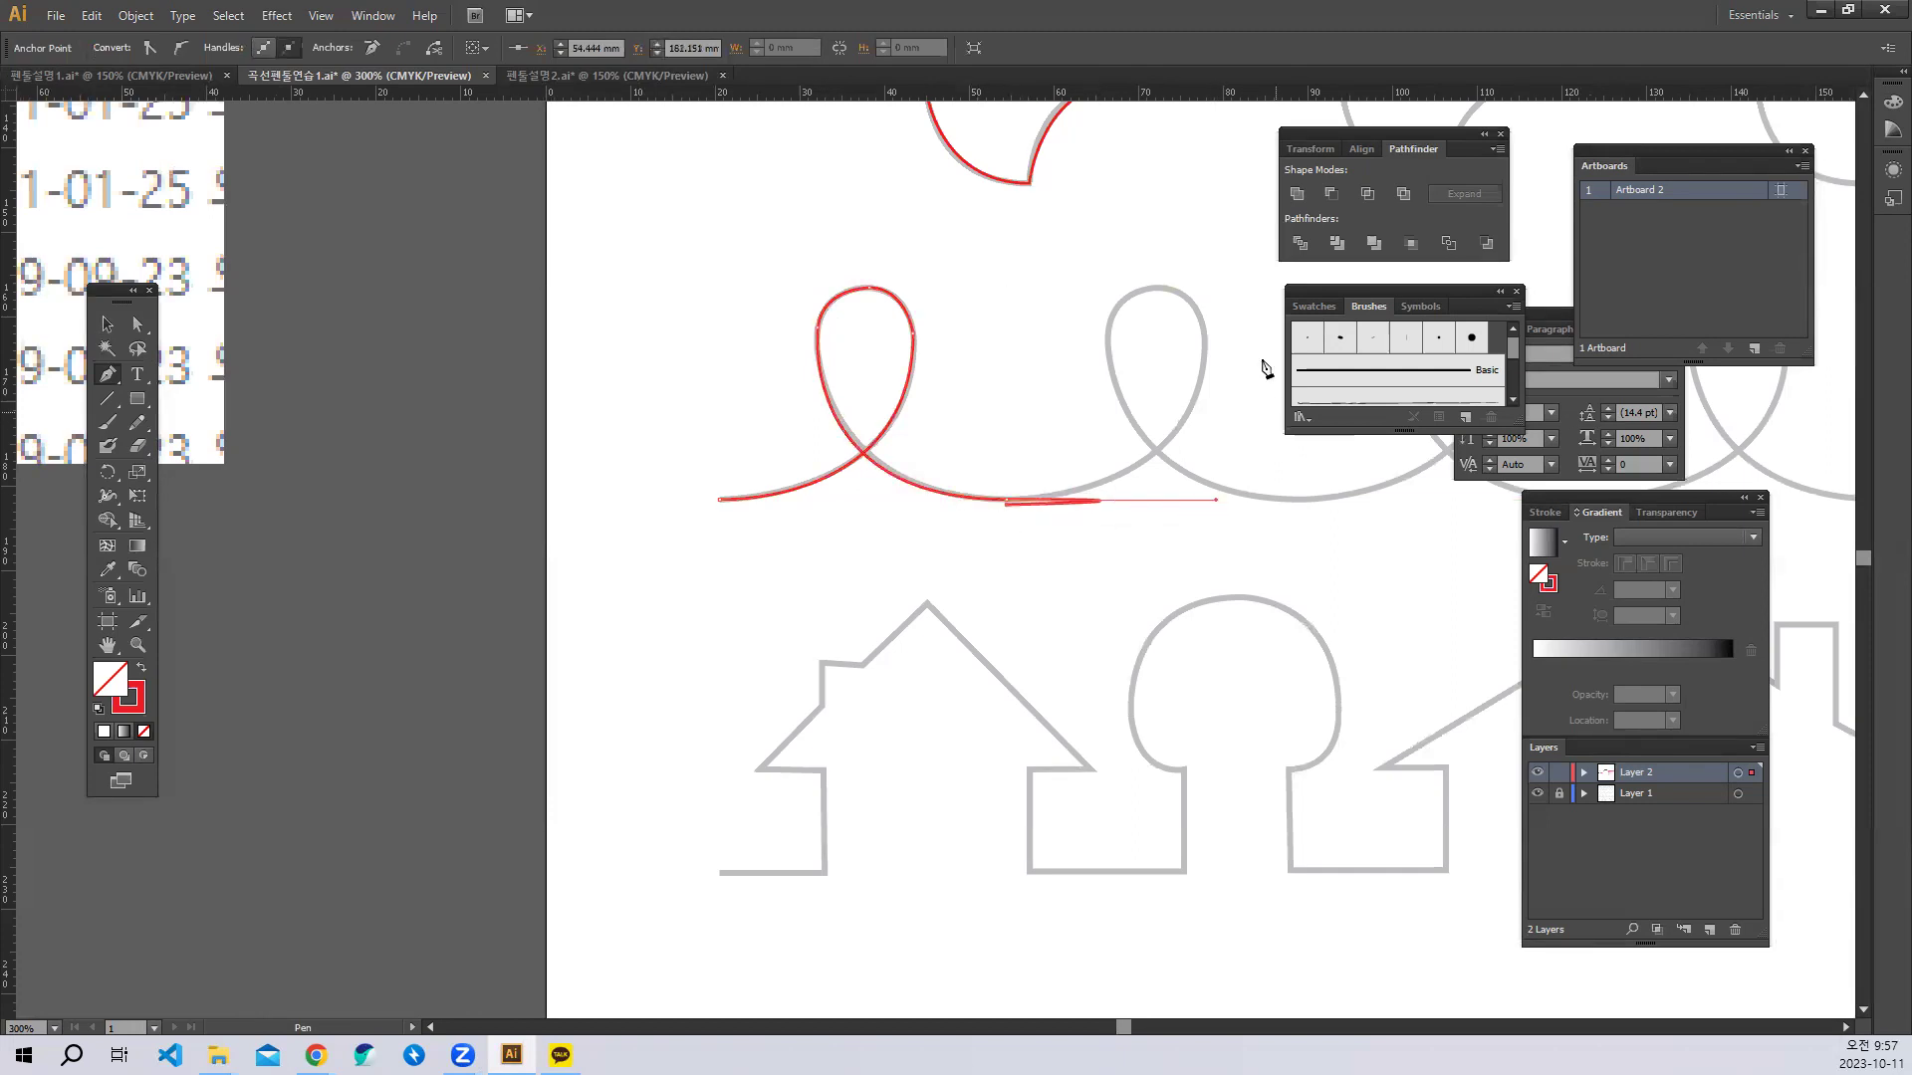
key("ctrl+z")
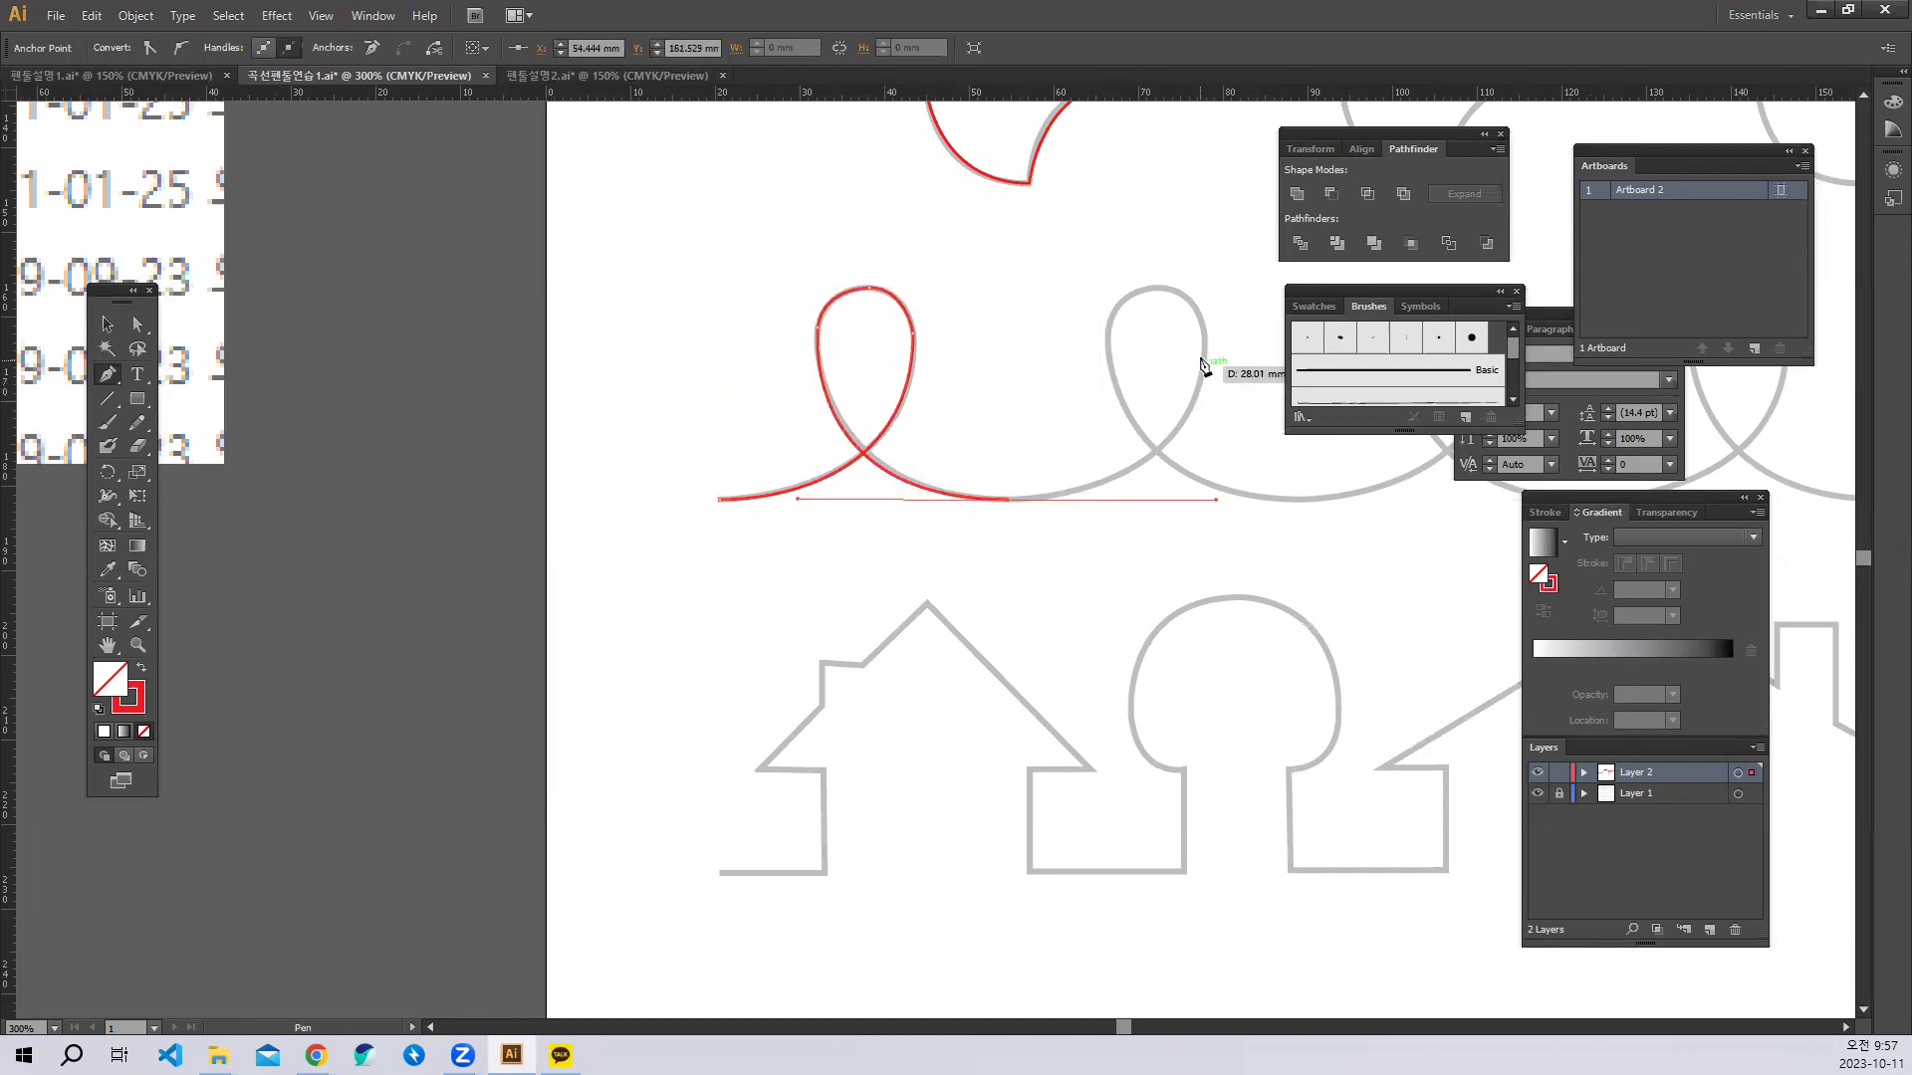
left_click(1010, 501)
Trace the rise out of the trough and over to the second loop's peak, retracting the outgoing handle at both anchors.
left_click_drag(1204, 329, 1189, 172)
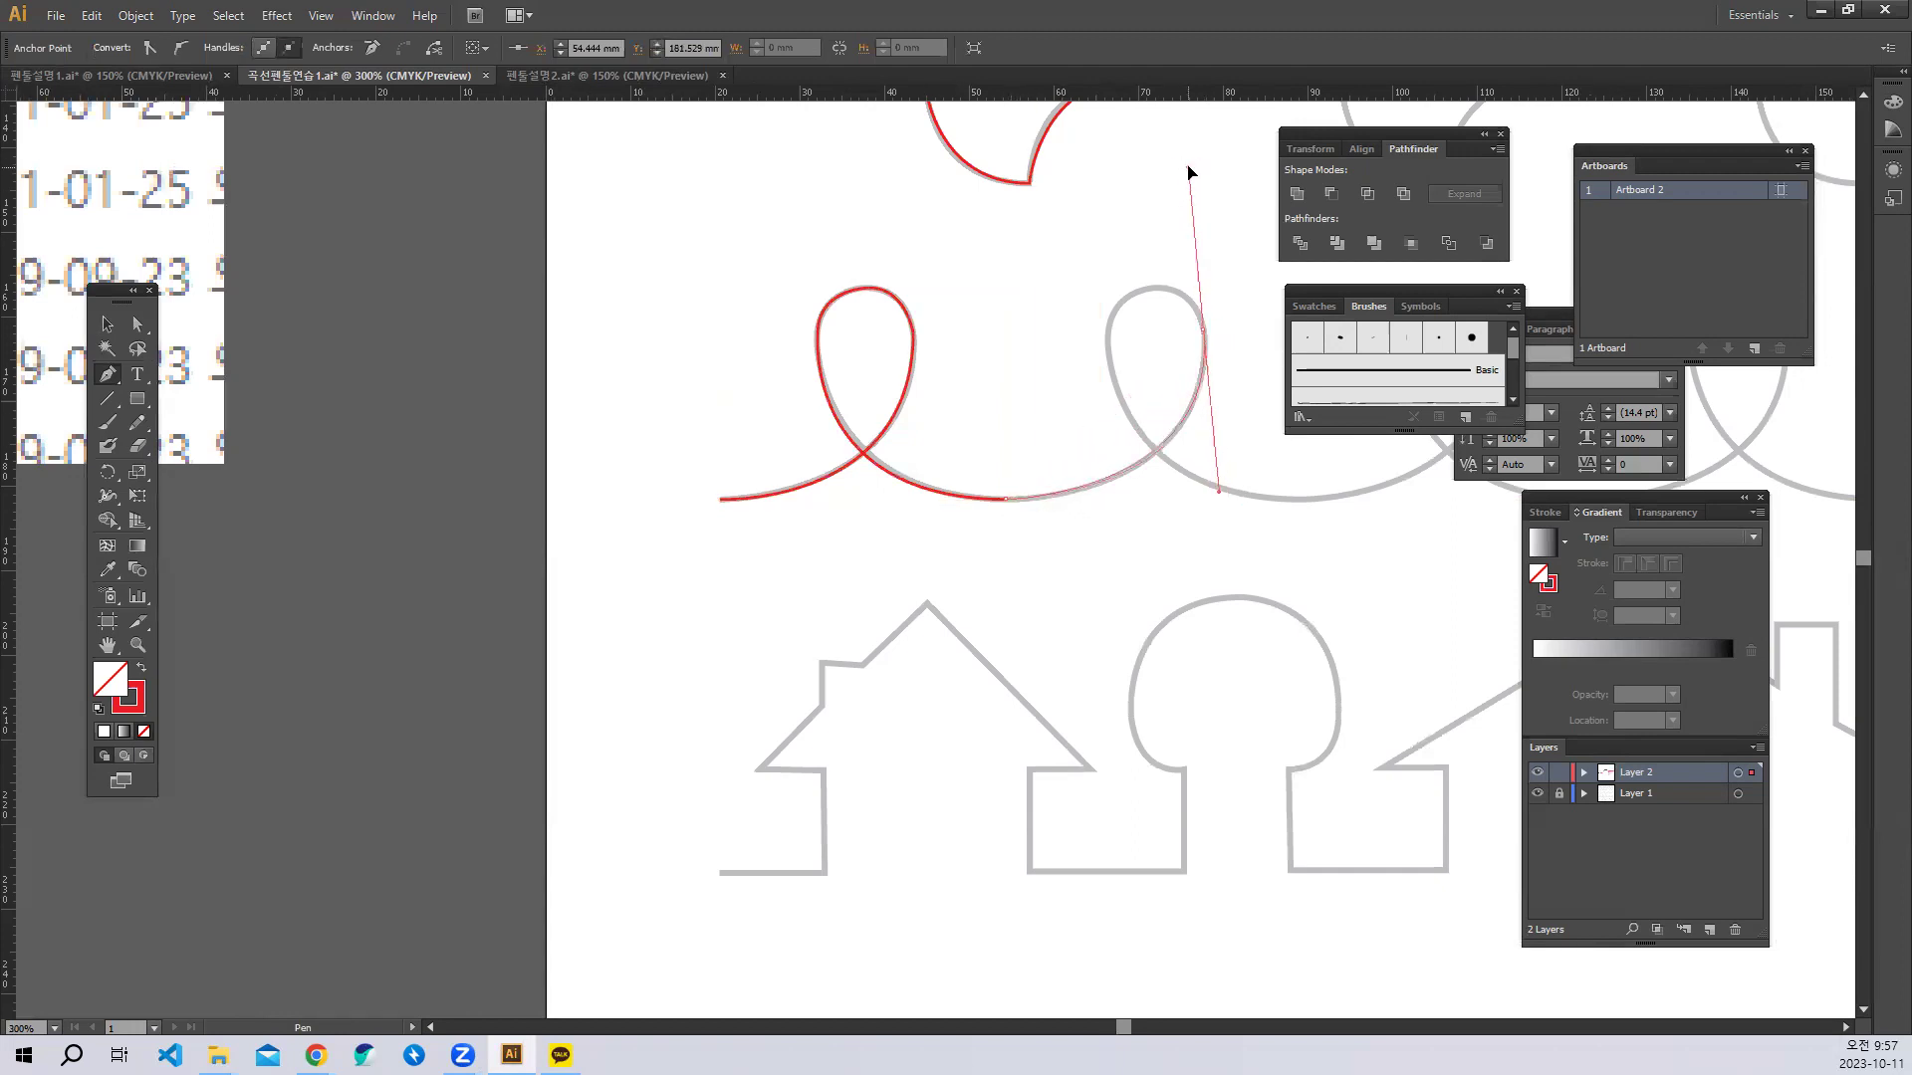
left_click(1205, 331)
left_click_drag(1158, 290, 1104, 290)
left_click(1158, 291)
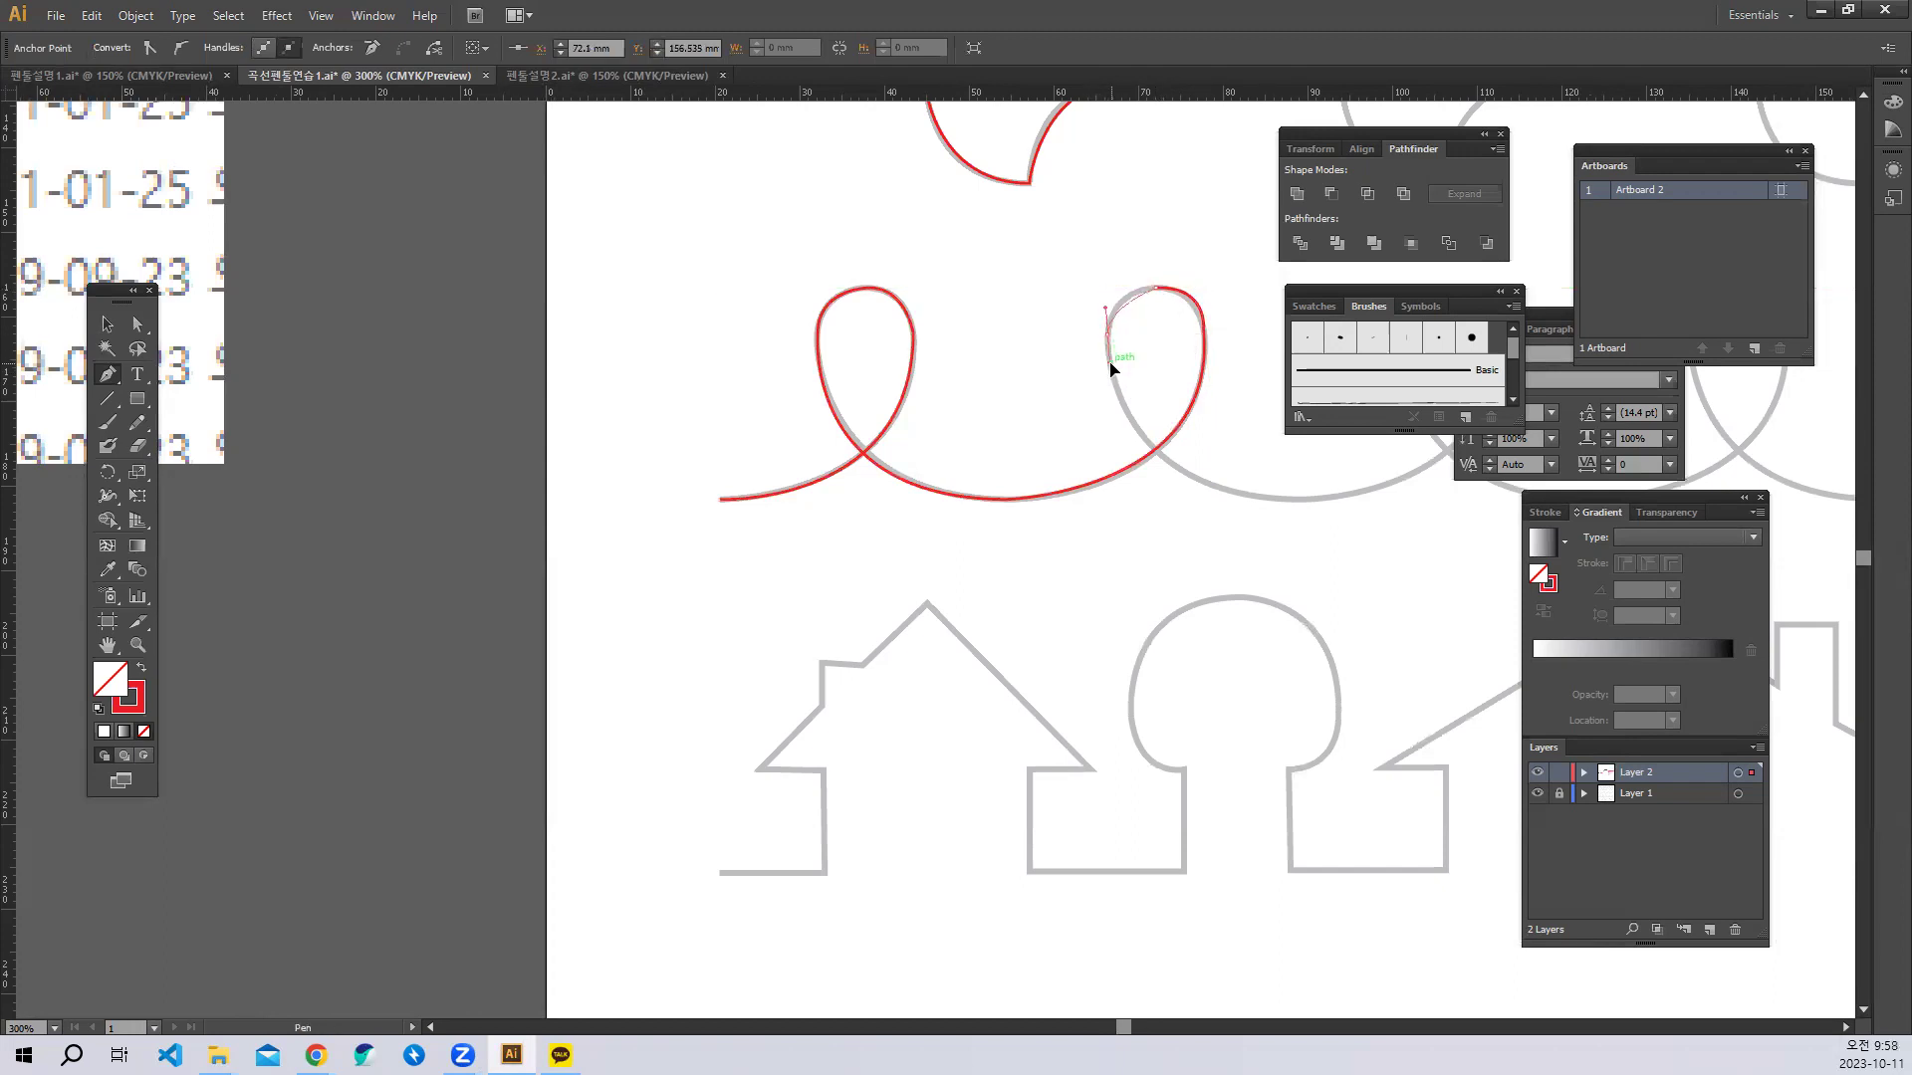
Trace the second loop's descending side down to the next trough and end the path.
left_click_drag(1107, 336, 1114, 379)
left_click_drag(1273, 499, 1440, 500)
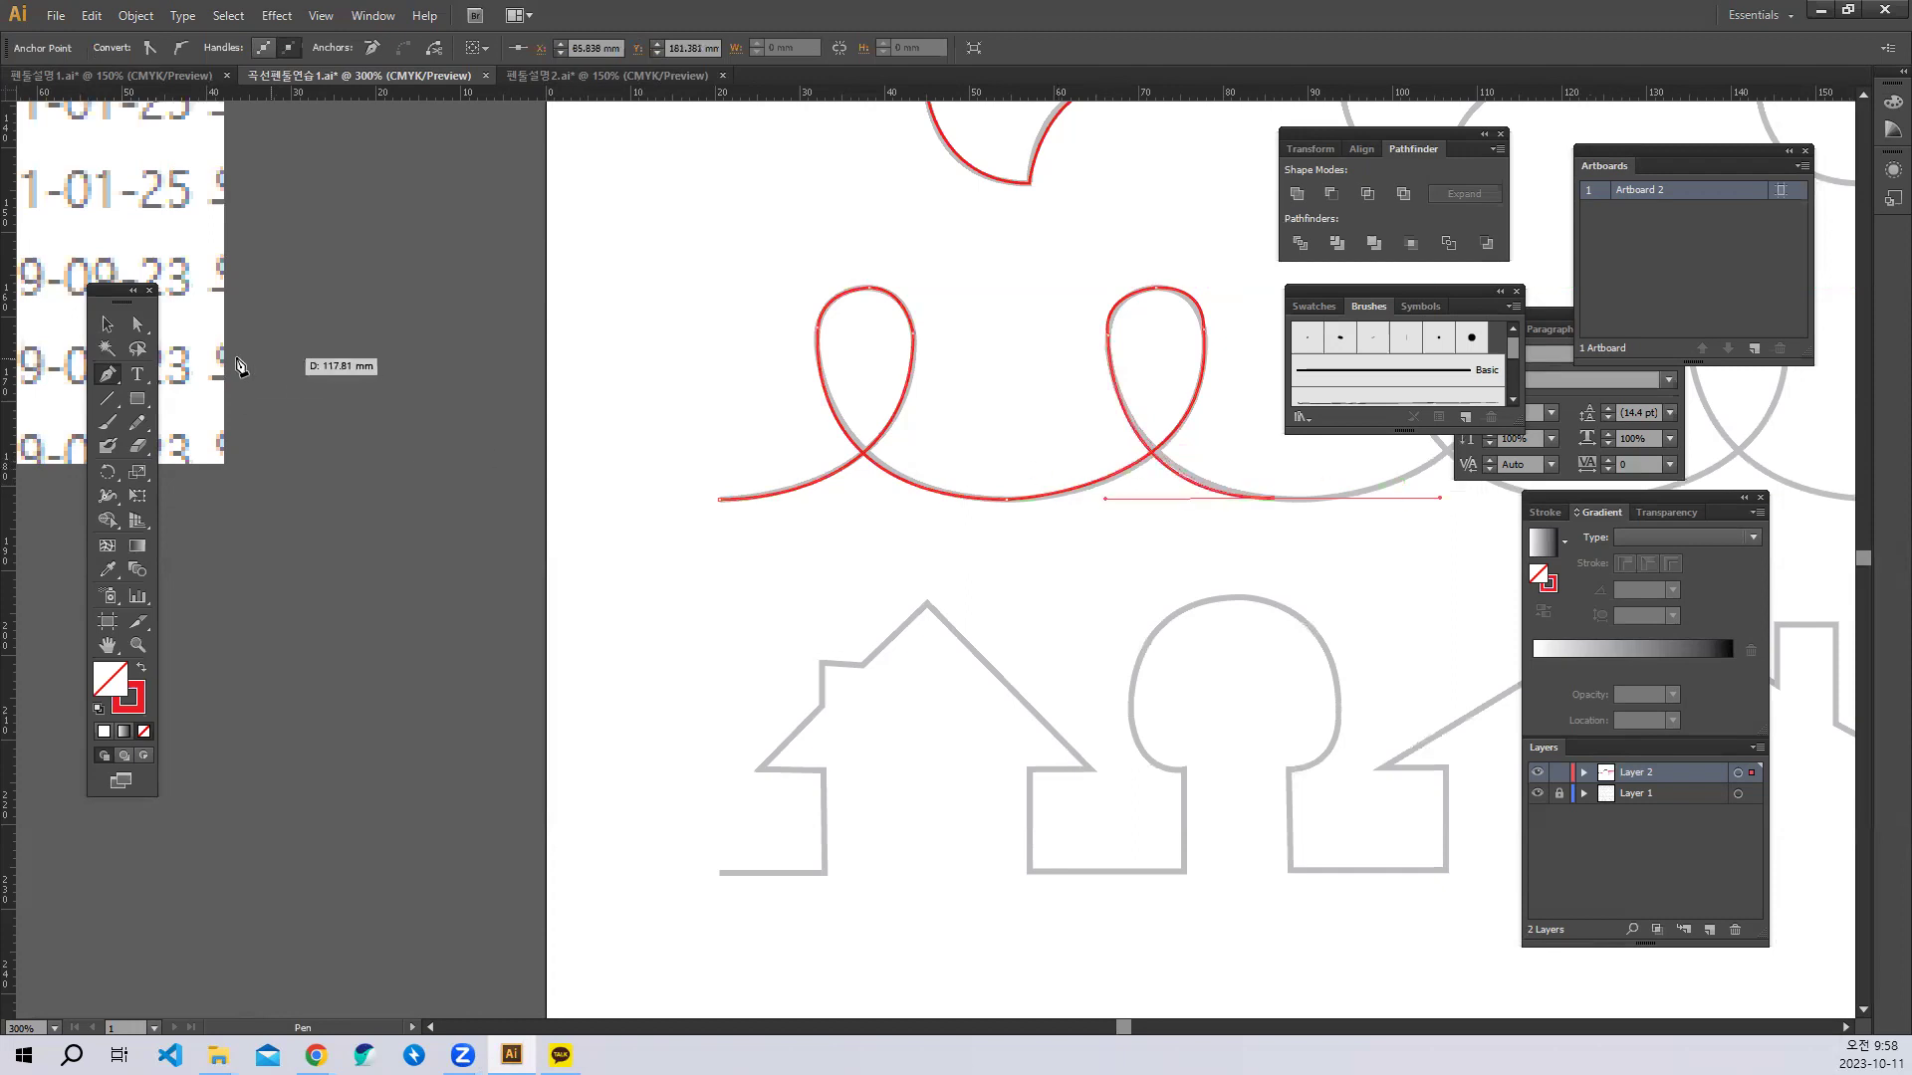
left_click(106, 324)
left_click(578, 487)
Draw a short arched demonstration curve with the Pen tool on the pasteboard, ending with a smooth anchor at the artboard's left edge.
left_click_drag(548, 475, 605, 614)
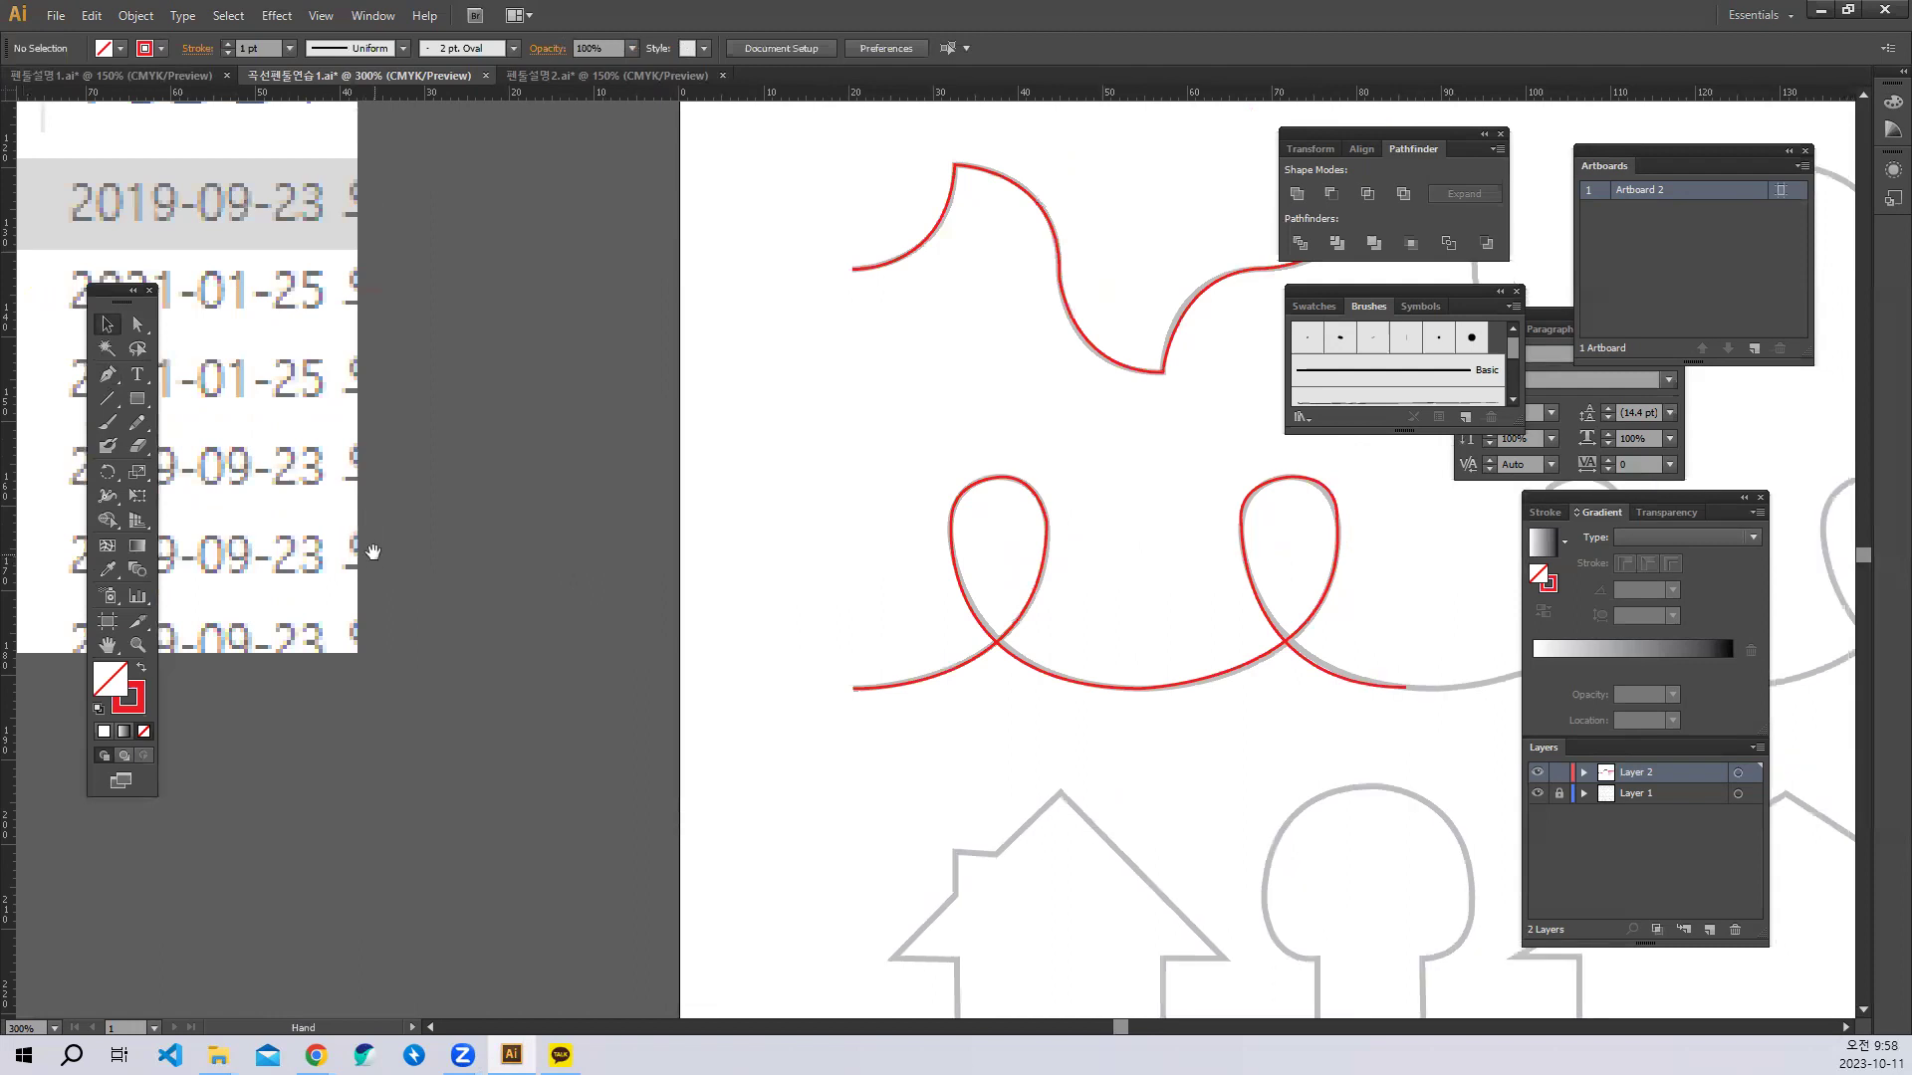
left_click(109, 377)
left_click_drag(662, 418, 533, 590)
left_click(534, 580)
left_click_drag(647, 463, 784, 553)
Try adding further segments to the arched demonstration curve, undo each one, and deselect the path.
left_click_drag(708, 482, 714, 511)
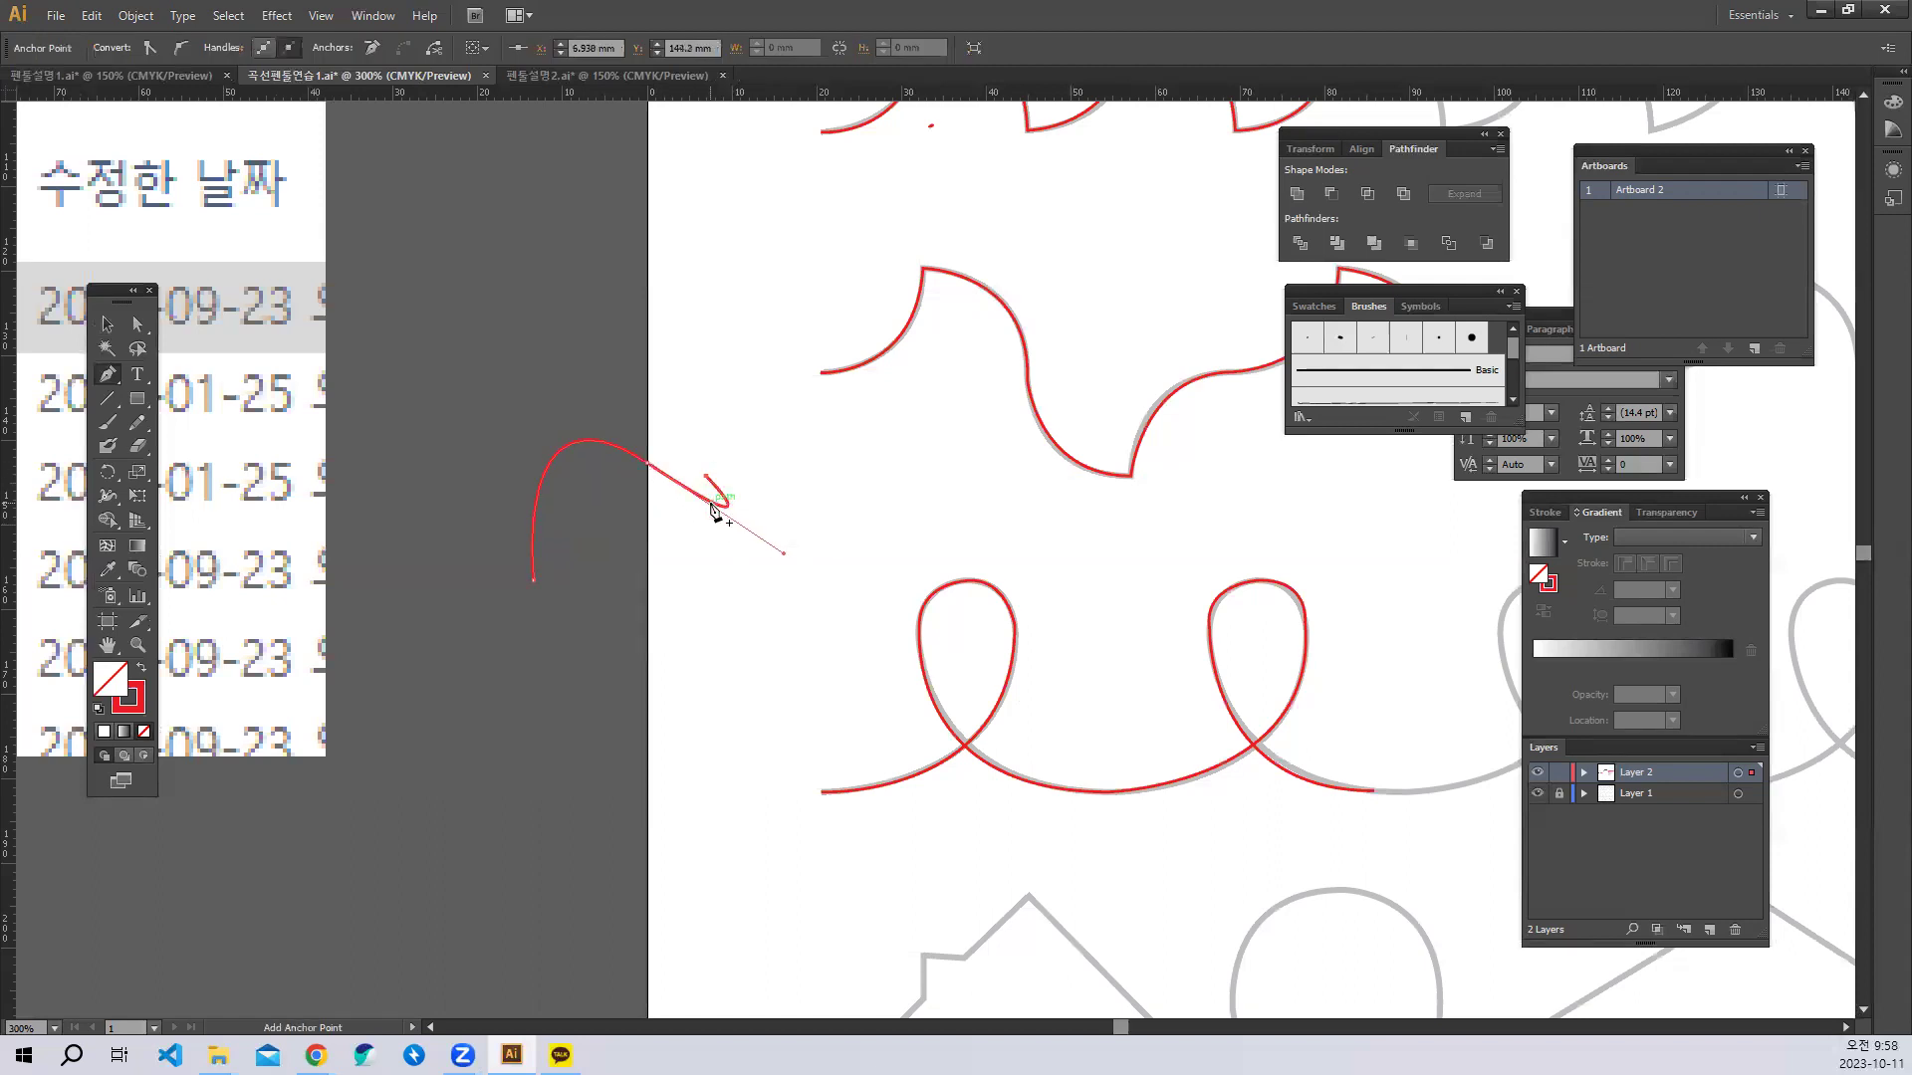
key("ctrl+z")
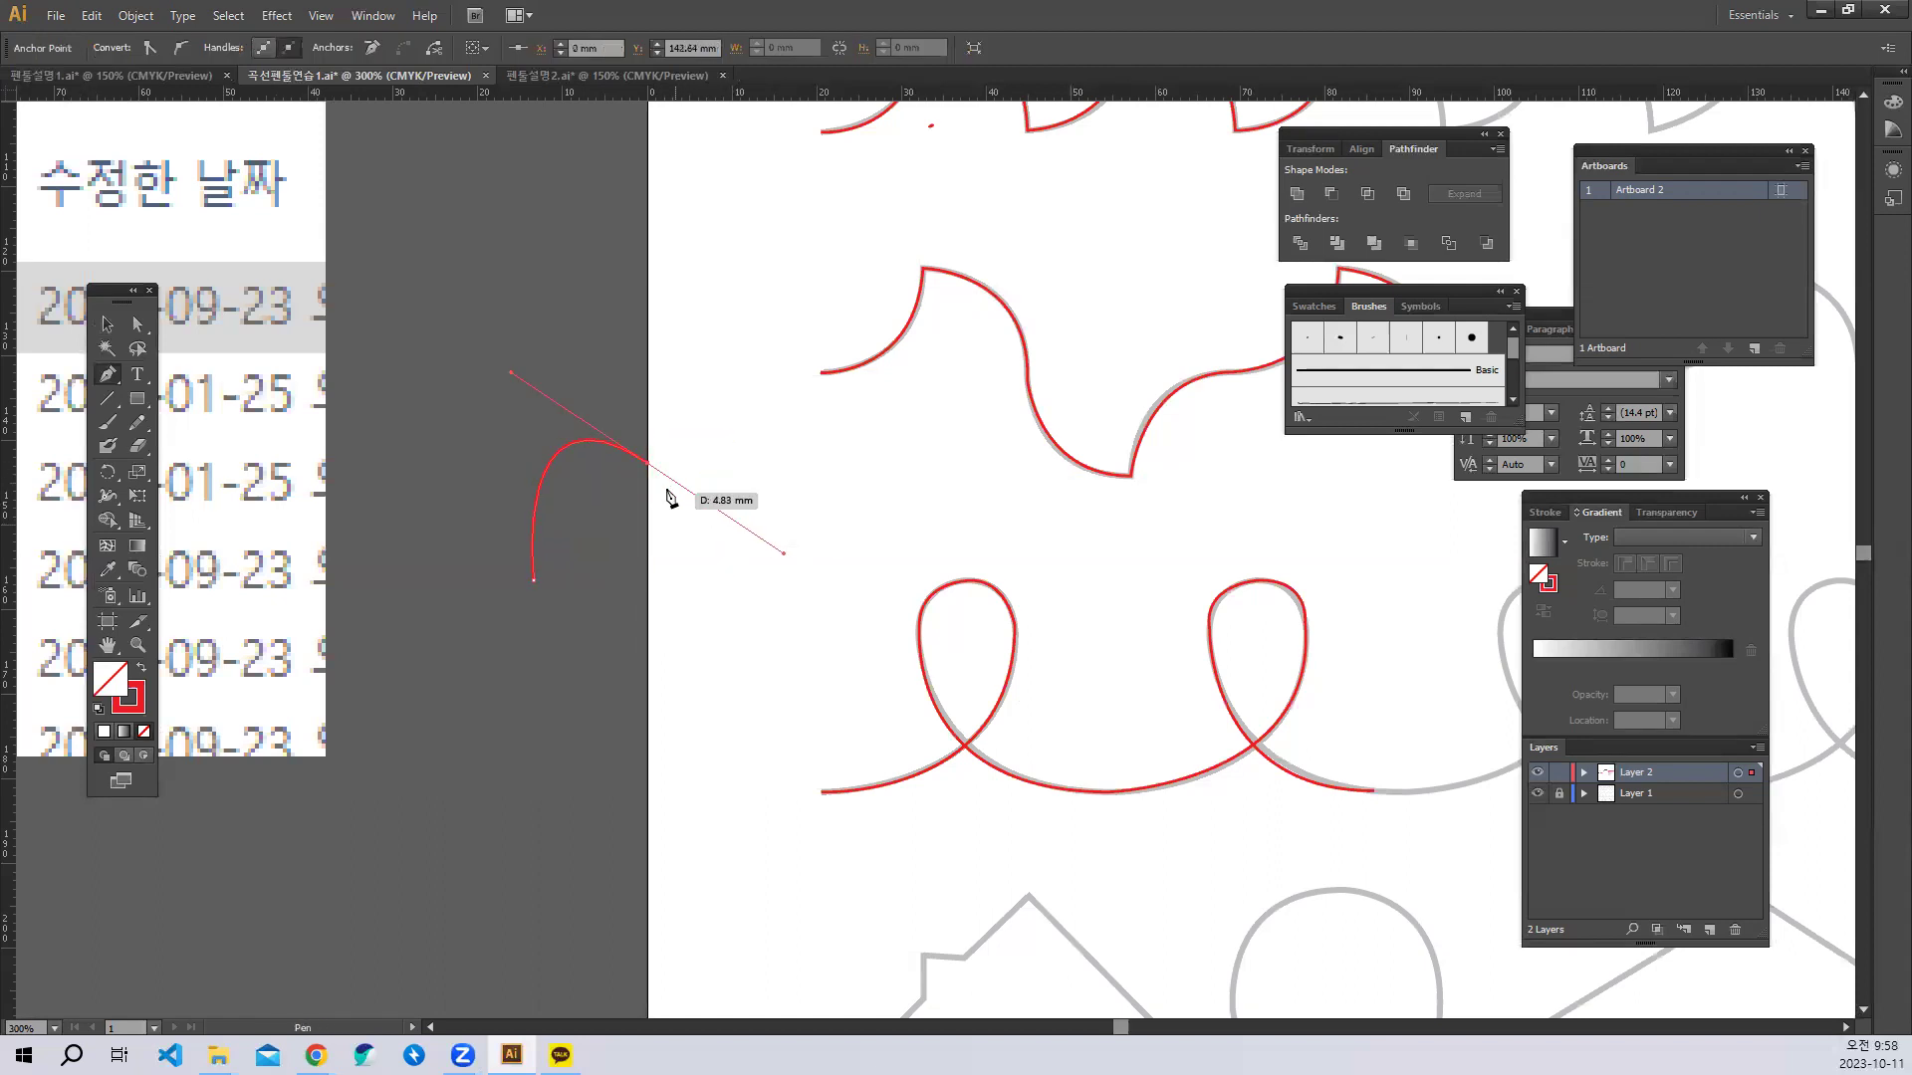
left_click(709, 462)
key("ctrl+z")
key("v")
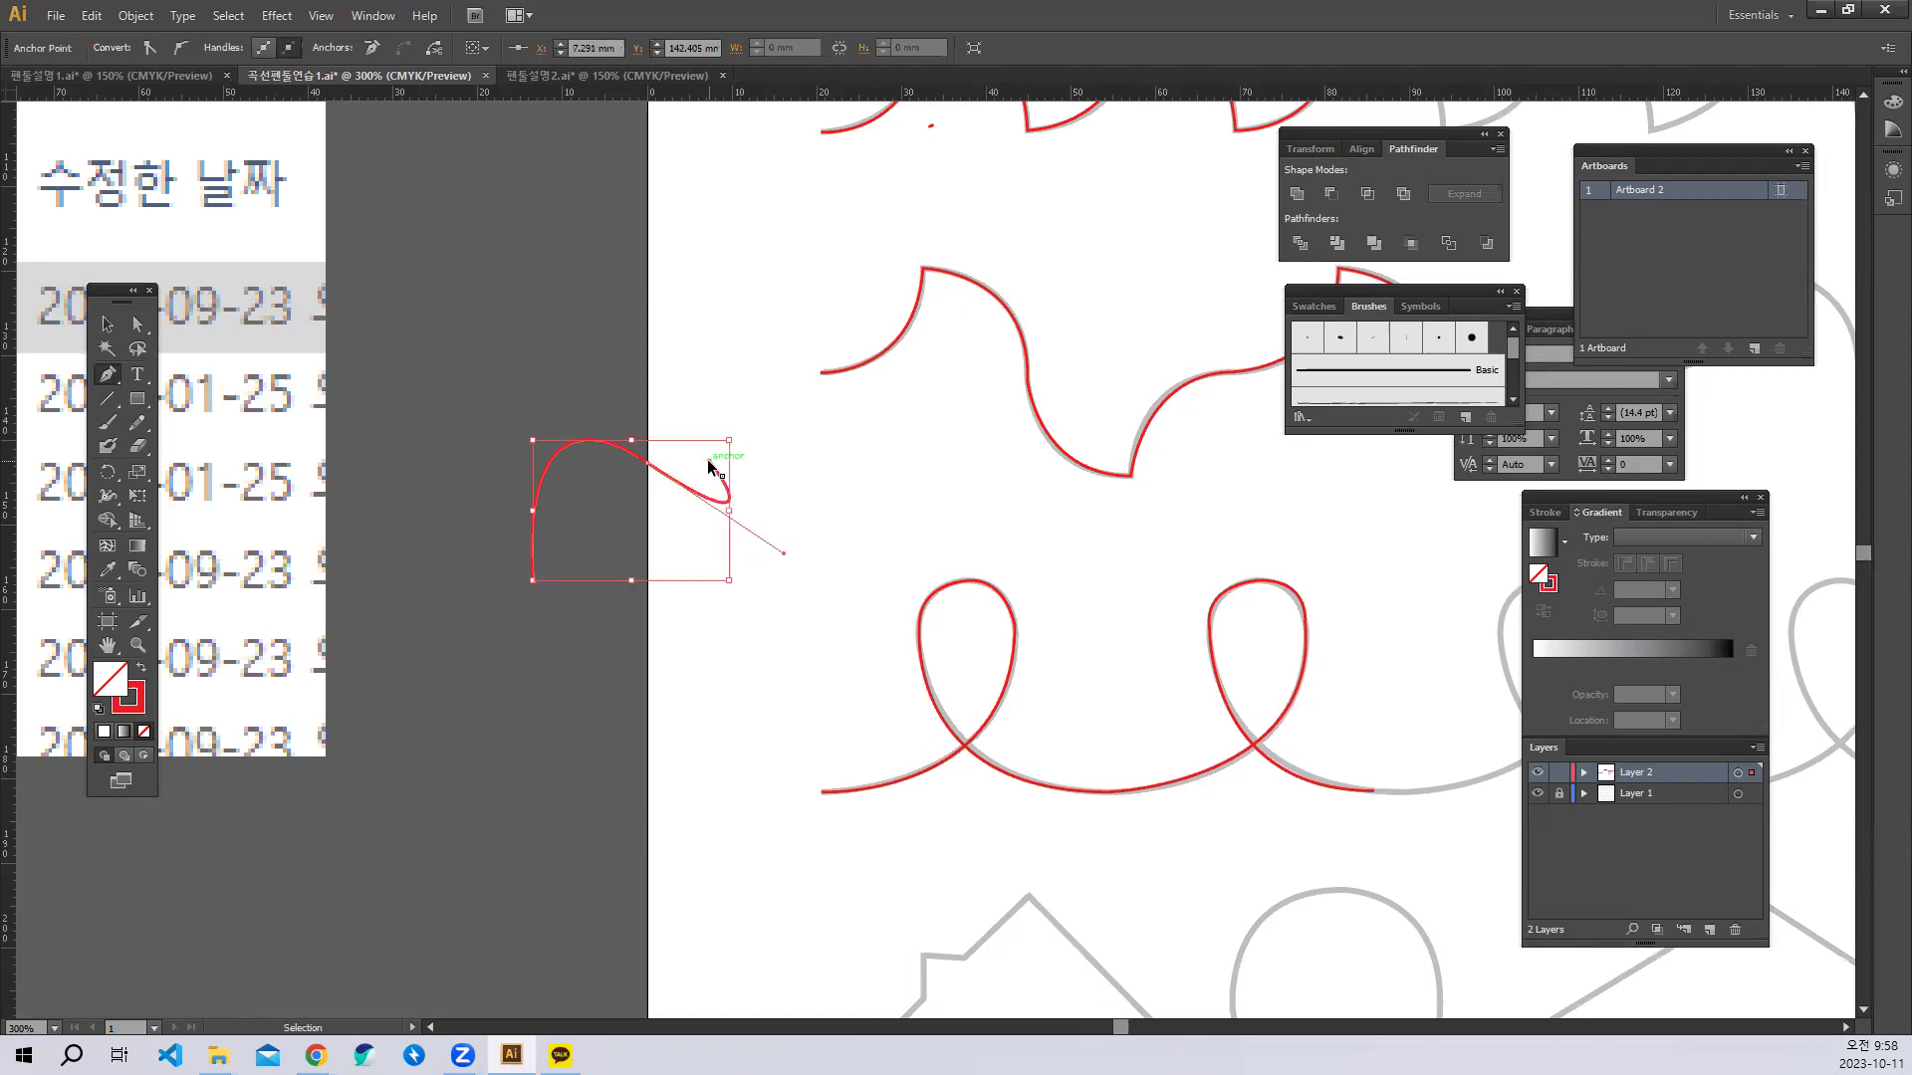
left_click(752, 615)
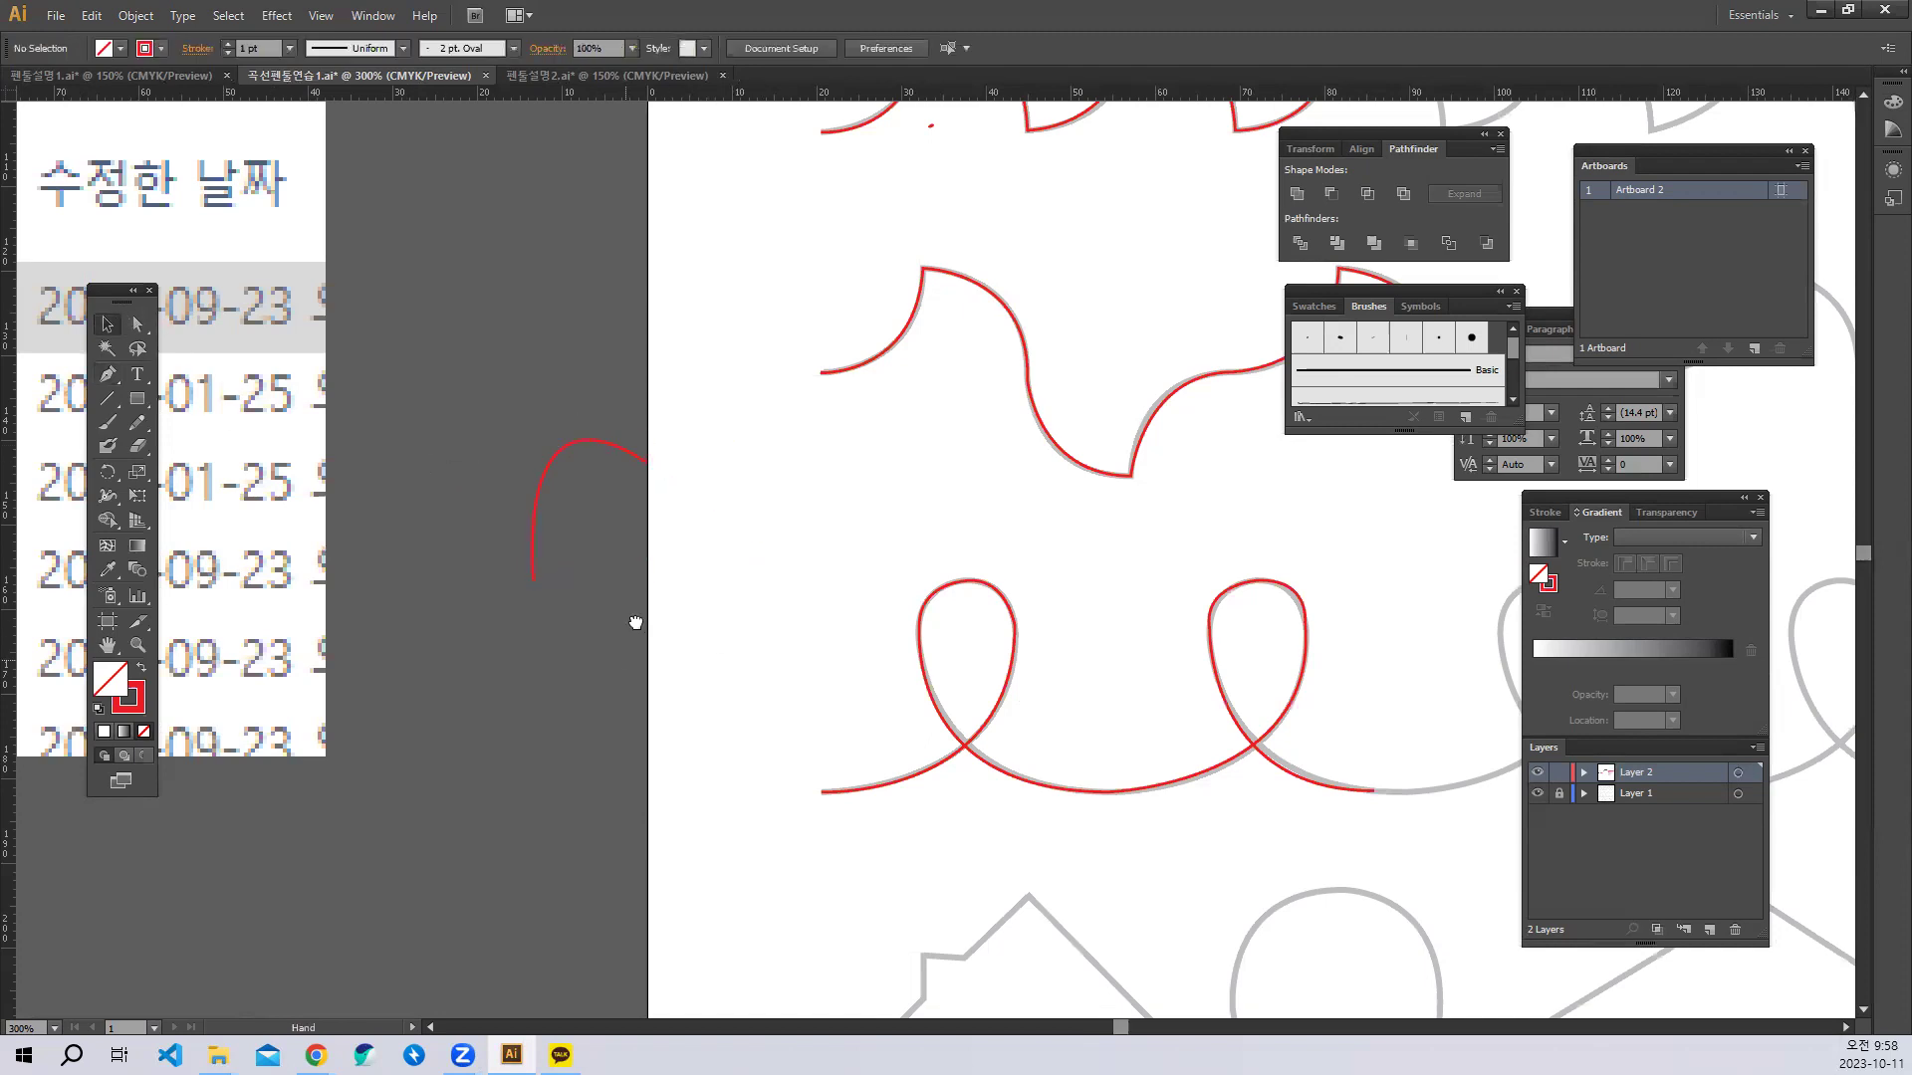
Add a two-line text note below the demonstration curve reading "되돌리기" and "Ctrl + Z".
scroll(632, 627, "down", 3)
scroll(631, 627, "left", 2)
left_click(137, 375)
left_click(624, 530)
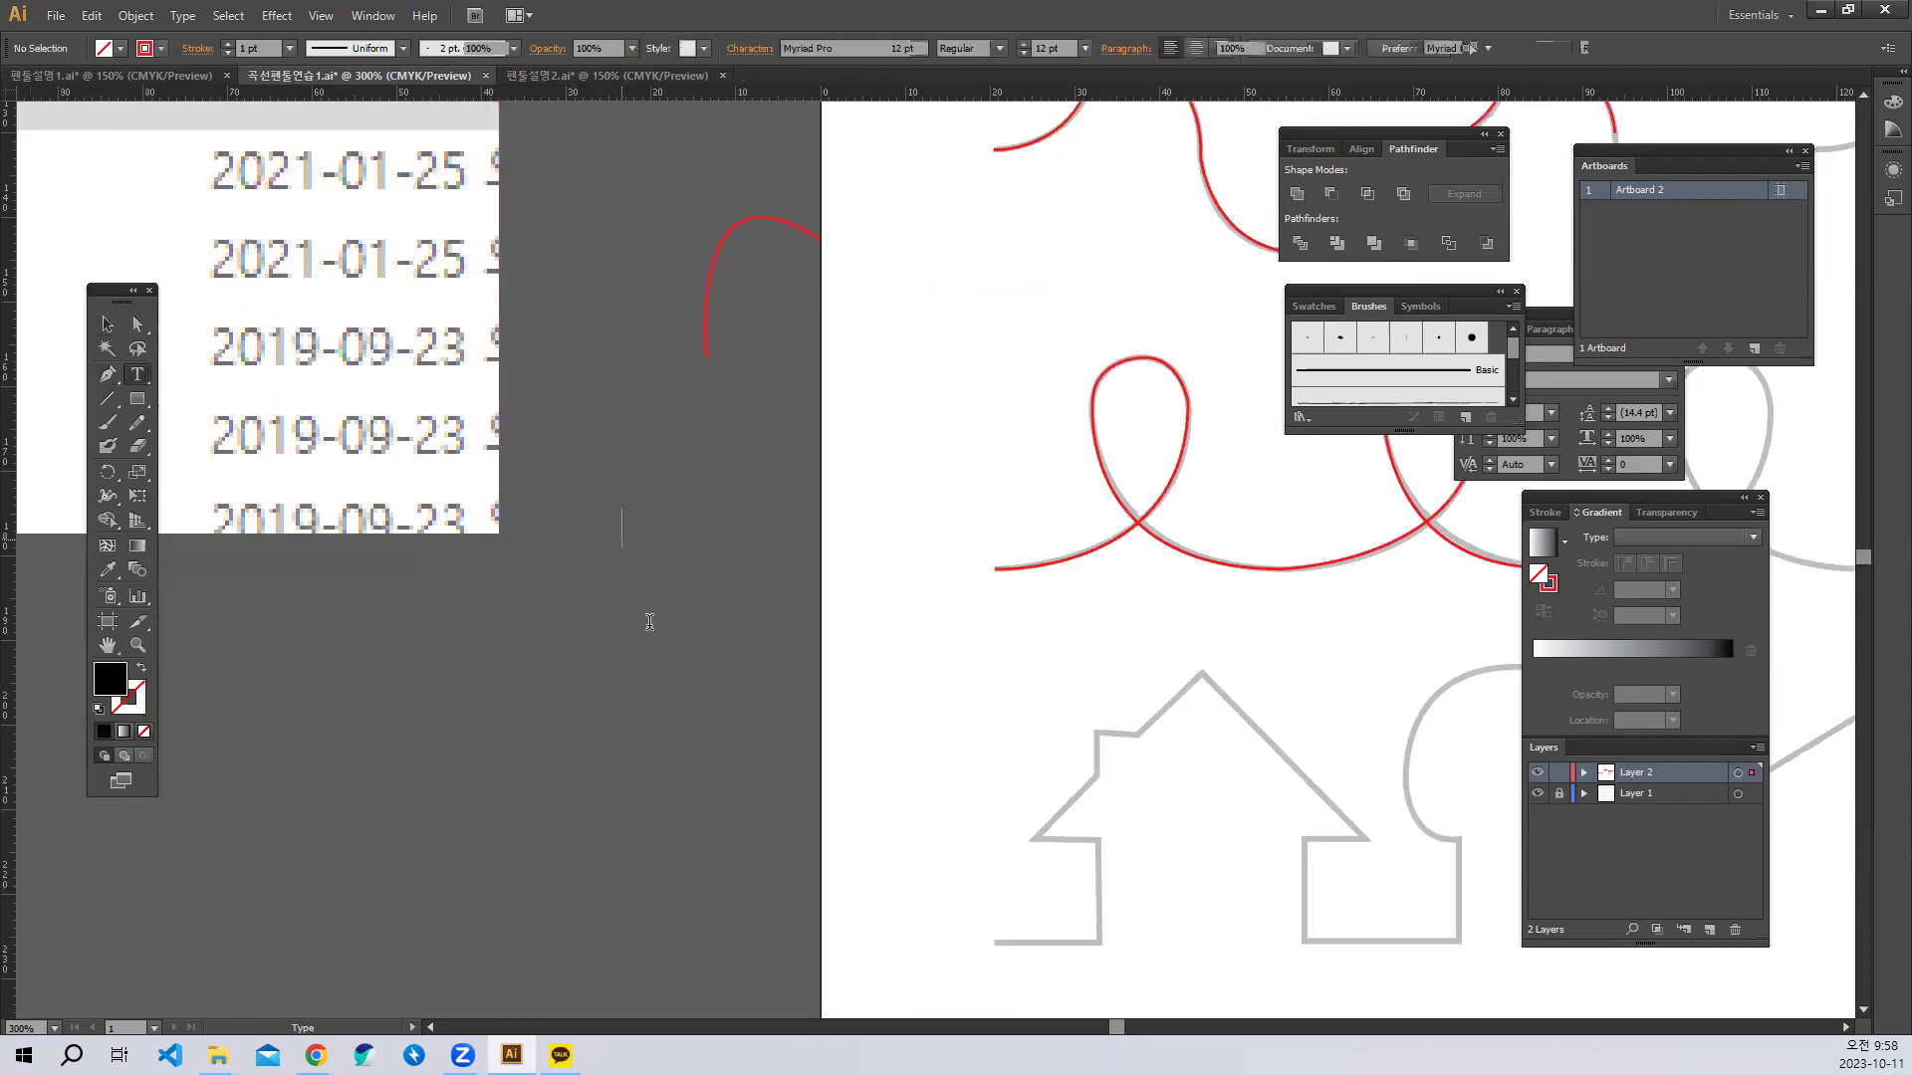
type("도돌리기")
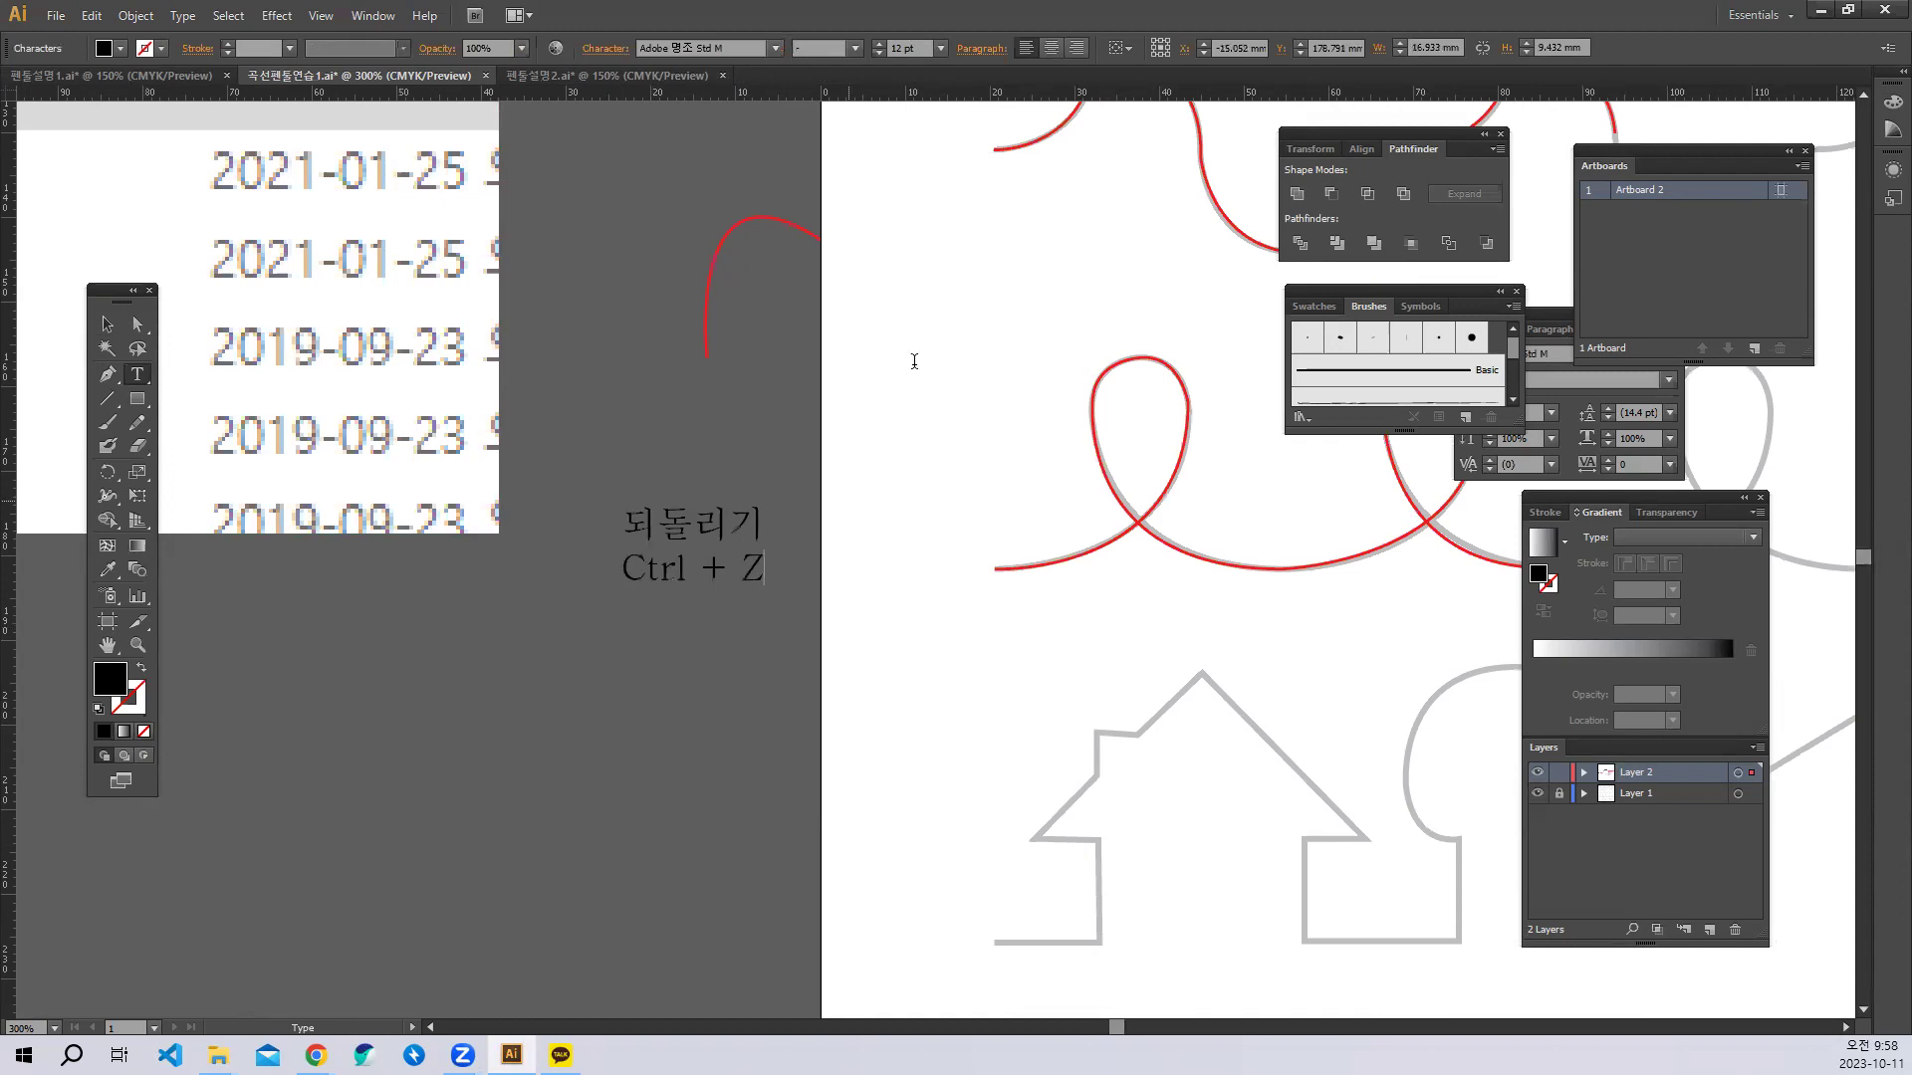
Enlarge all the text of the undo note to 28 pt.
key("ctrl+a")
key("ctrl+shift+period")
key("ctrl+shift+period")
key("ctrl+shift+period")
key("ctrl+shift+period")
key("ctrl+shift+period")
key("ctrl+shift+period")
key("ctrl+shift+period")
key("ctrl+shift+period")
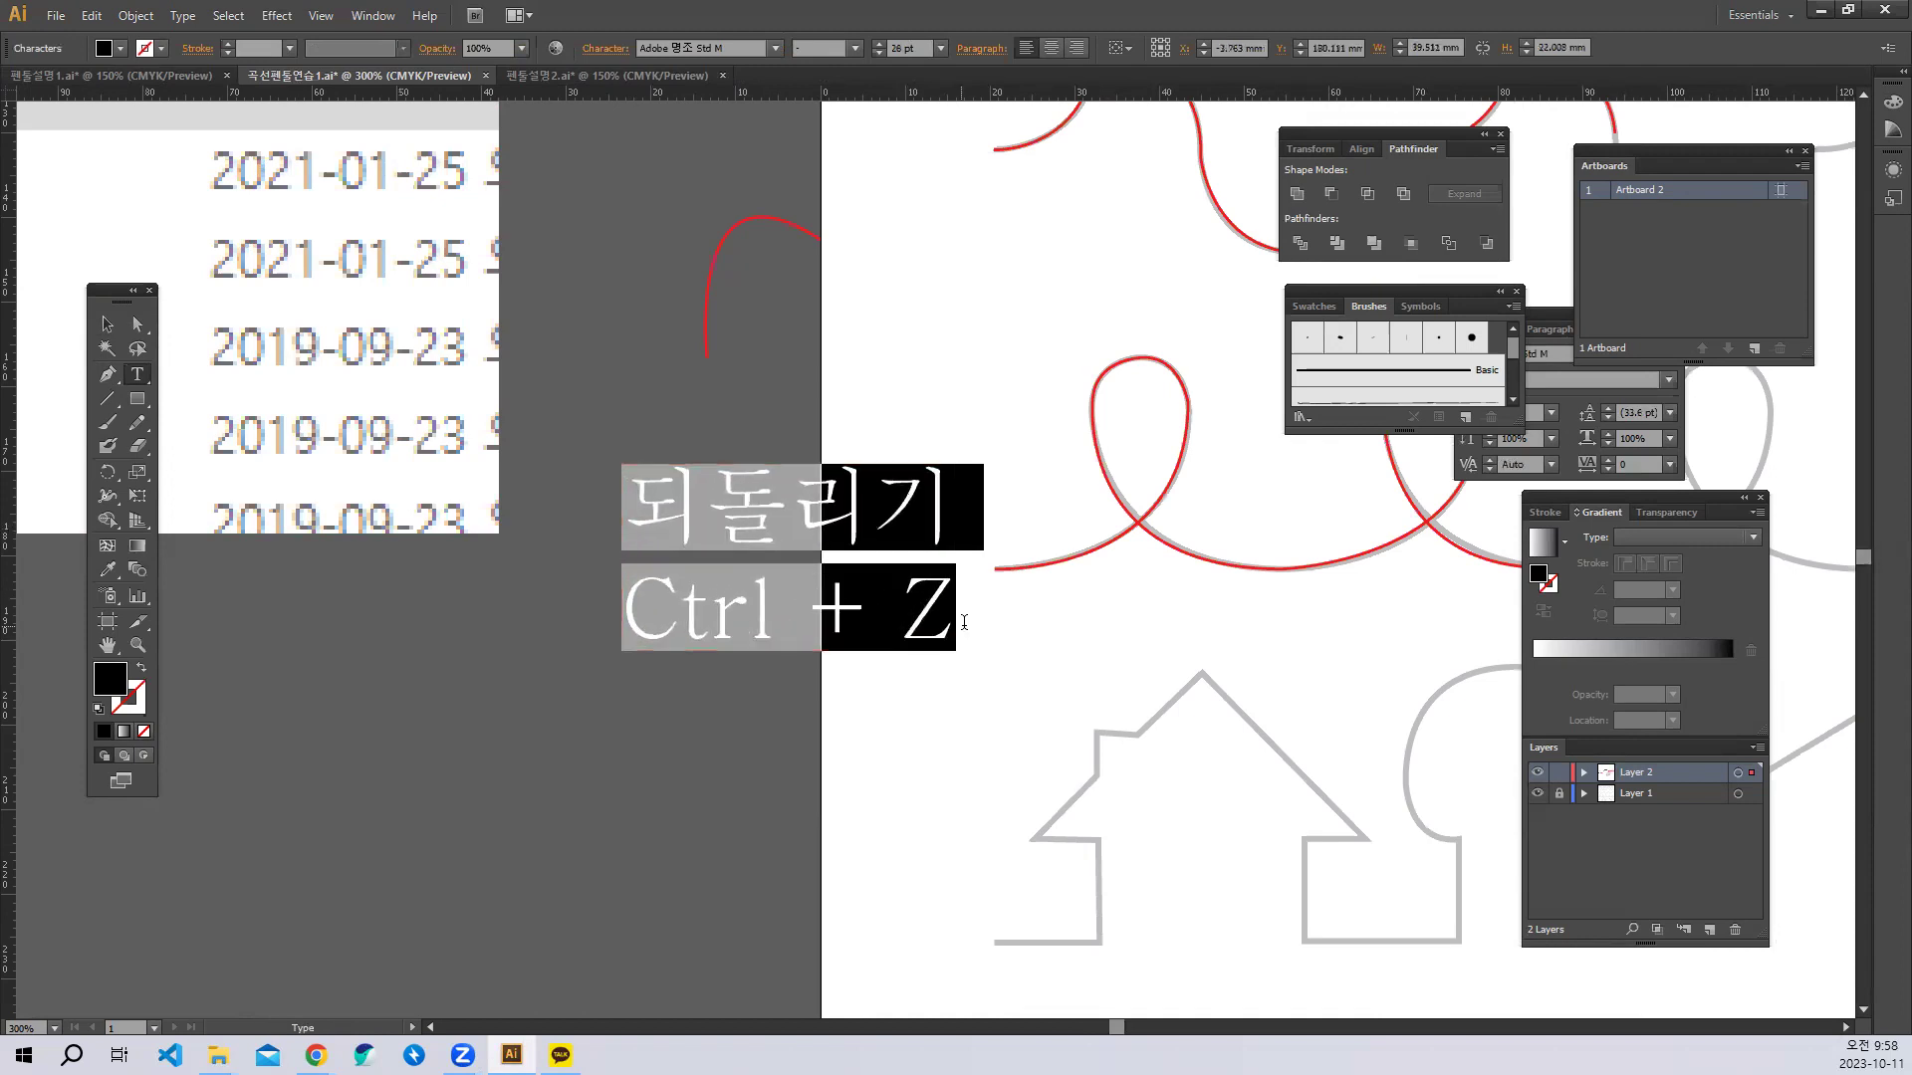
Move the undo note fully onto the pasteboard beside the artboard and deselect it.
left_click(108, 325)
mouse_move(843, 516)
left_mouse_down()
mouse_move(1016, 500)
mouse_move(828, 538)
left_mouse_up()
left_click_drag(905, 721, 814, 659)
left_click_drag(757, 432, 814, 515)
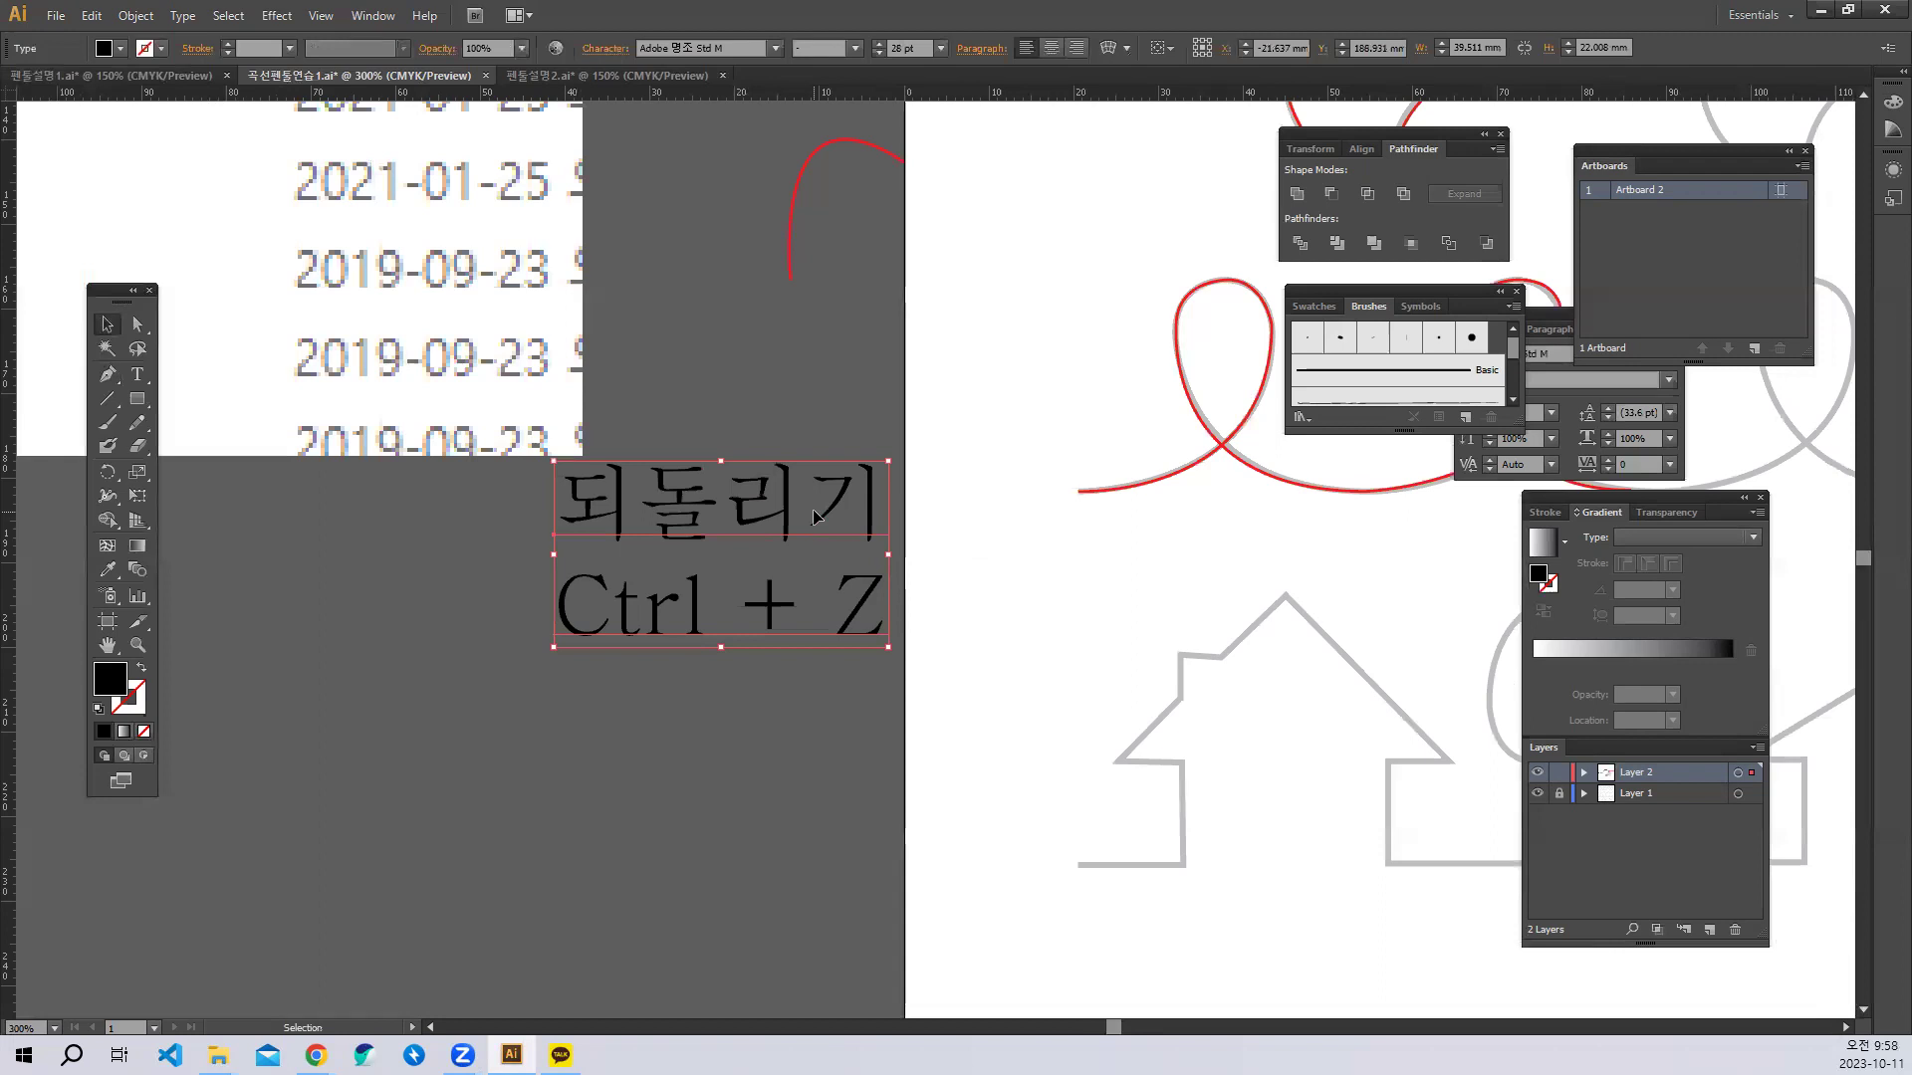
left_click(965, 759)
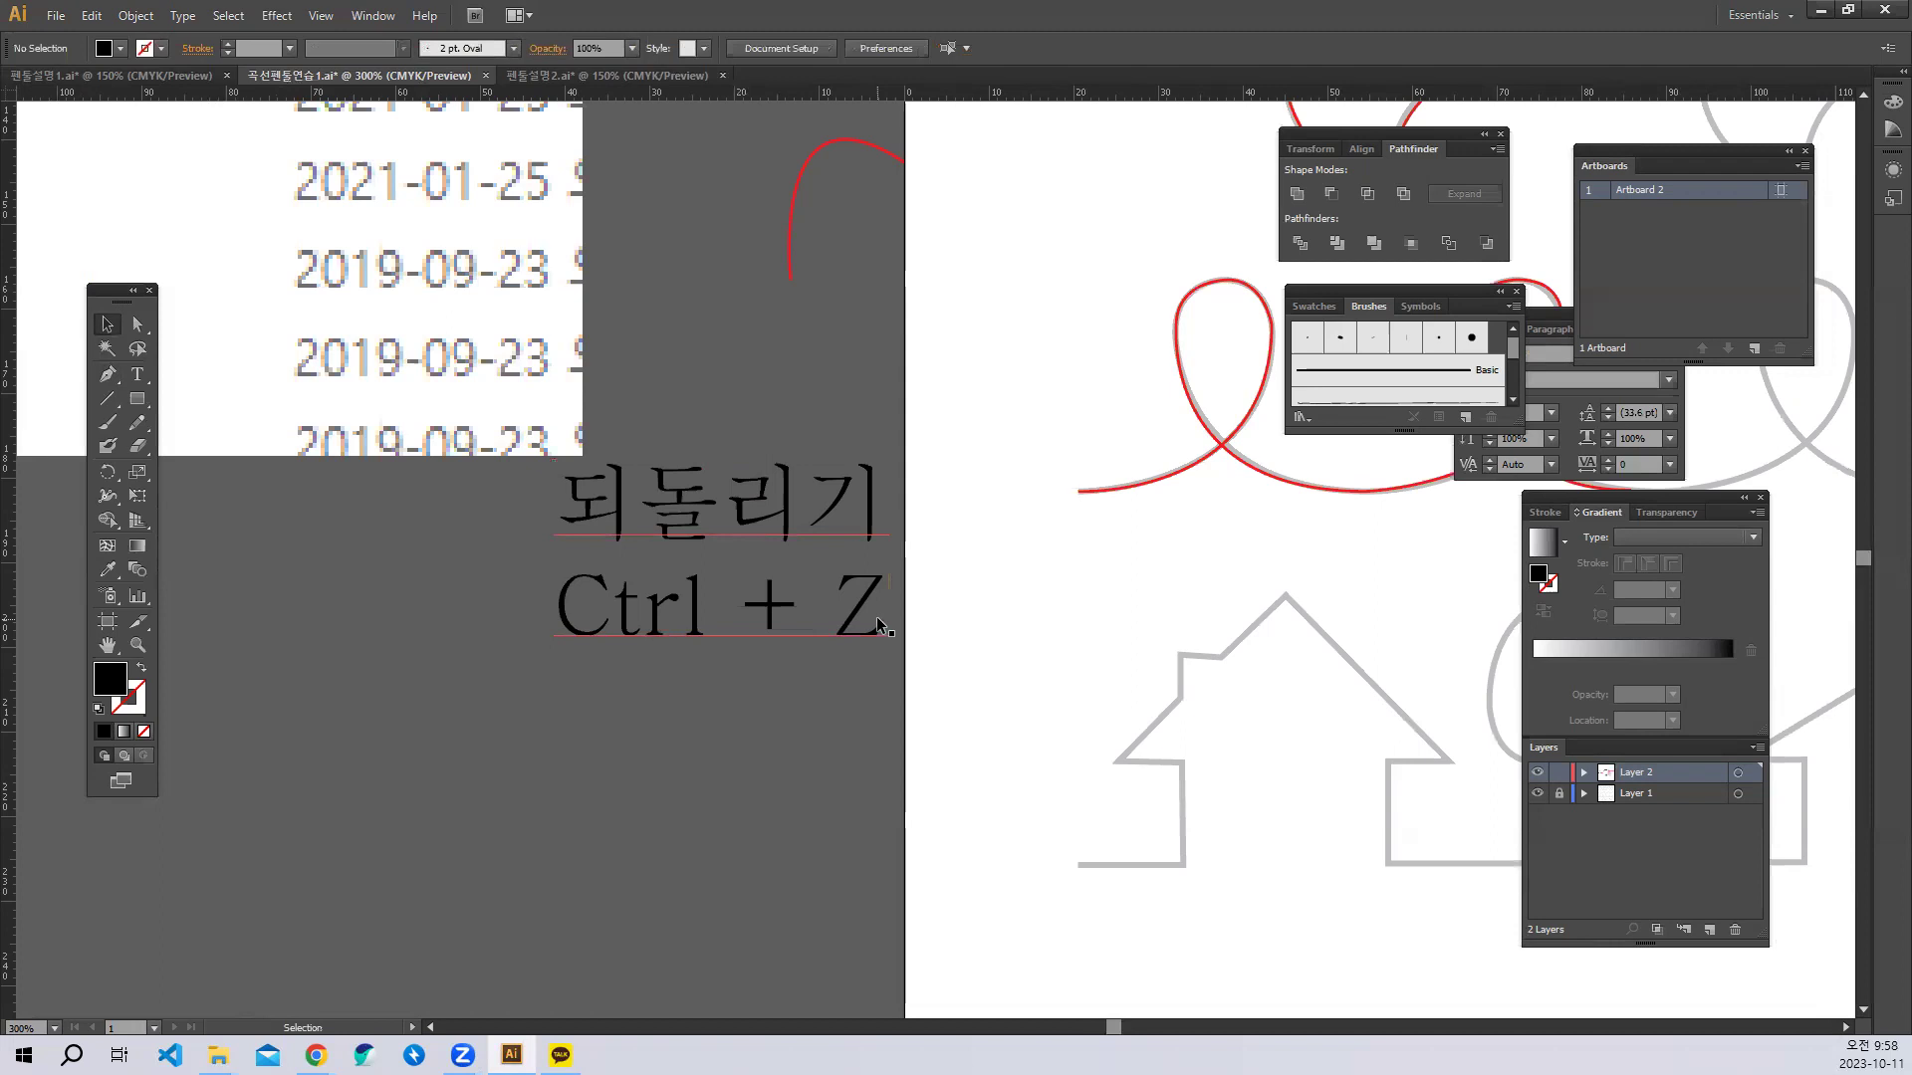